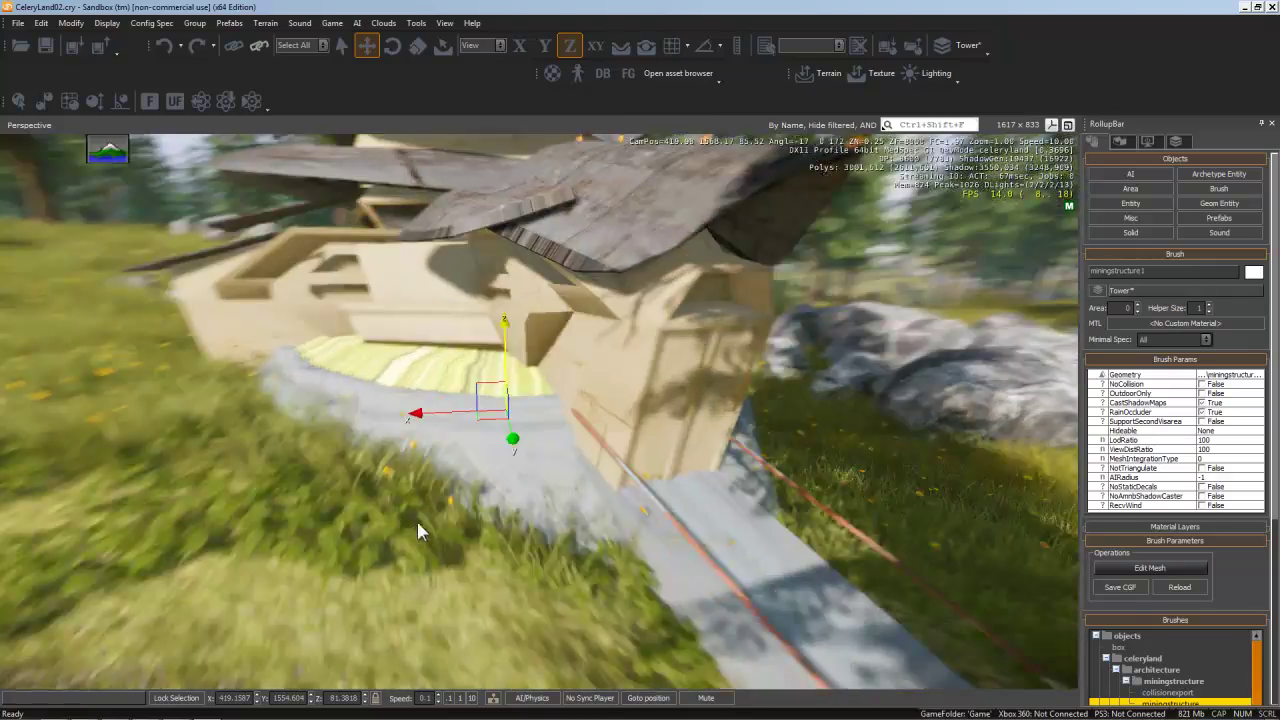
Step: Examine the mining structure's walls and layered roofs from several sides and up close
key(a)
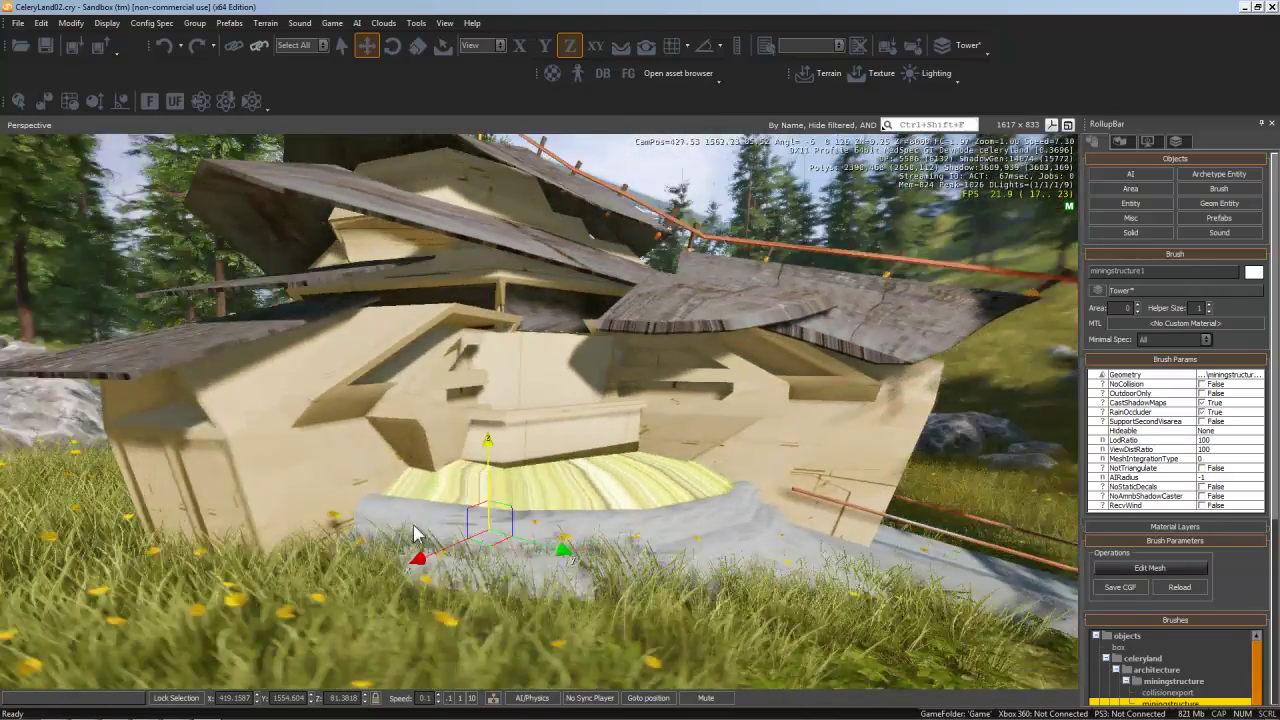
key(w)
key(a)
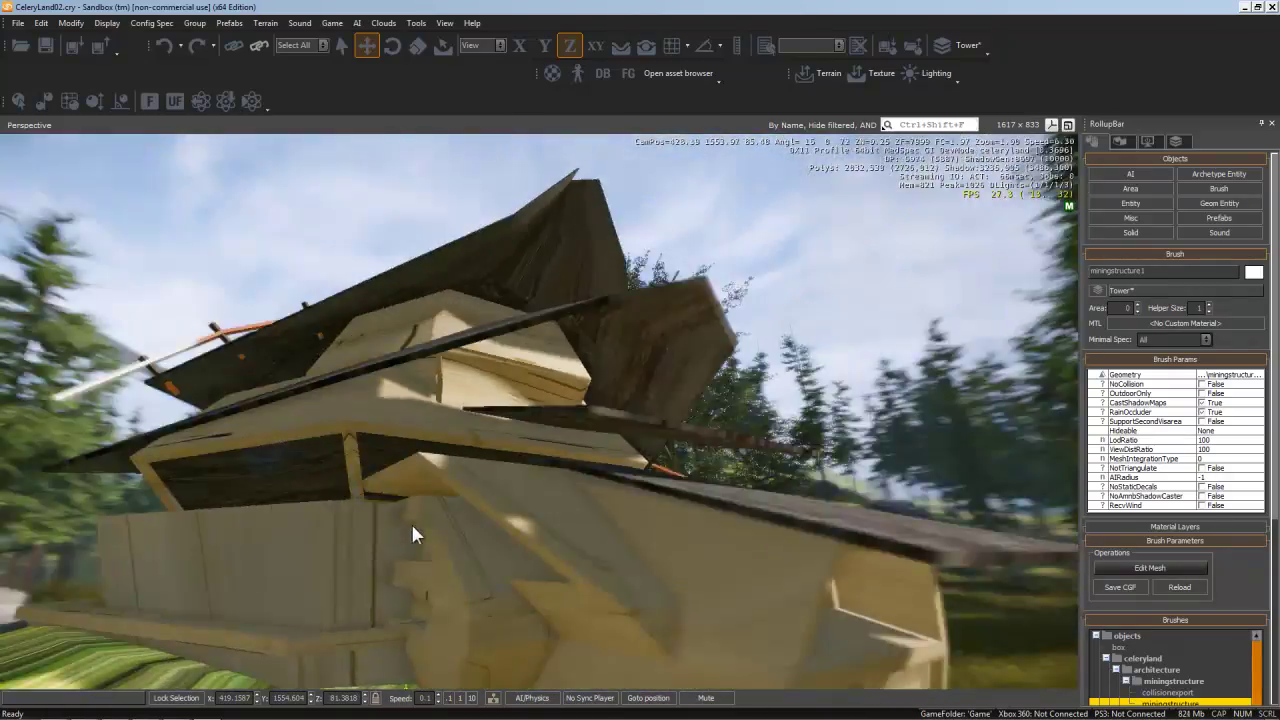
key(w)
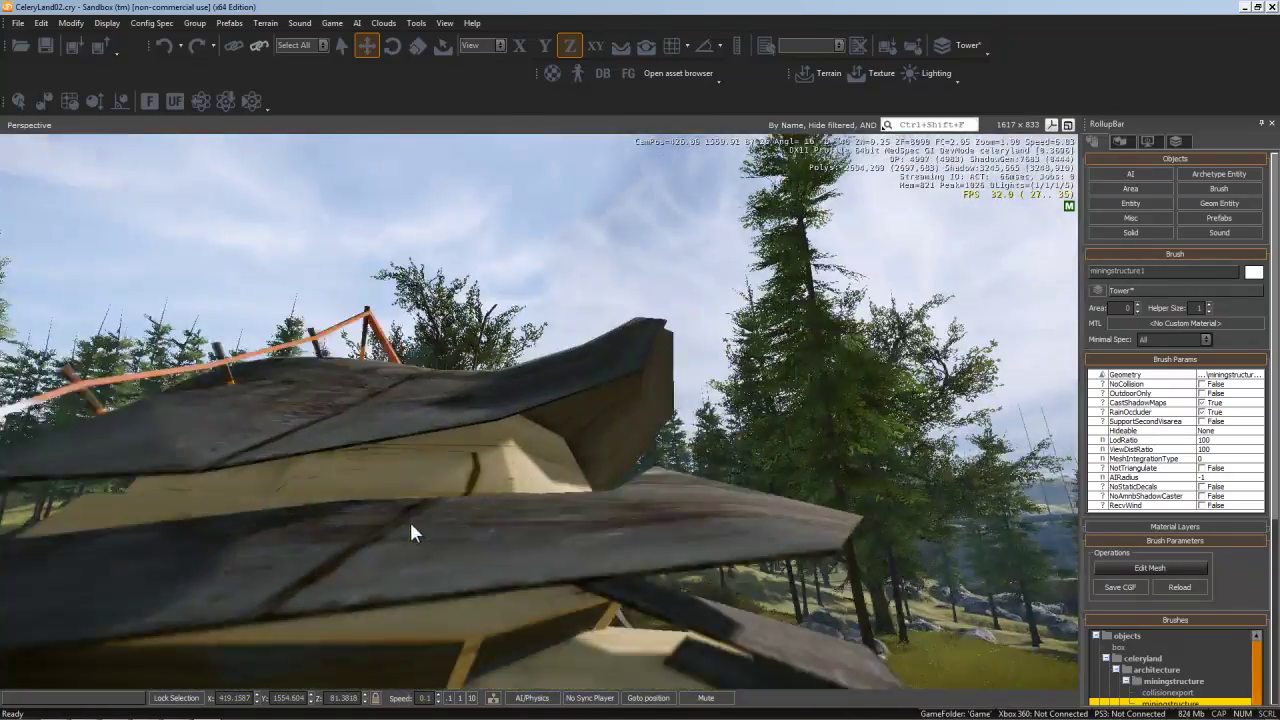
key(d)
key(d)
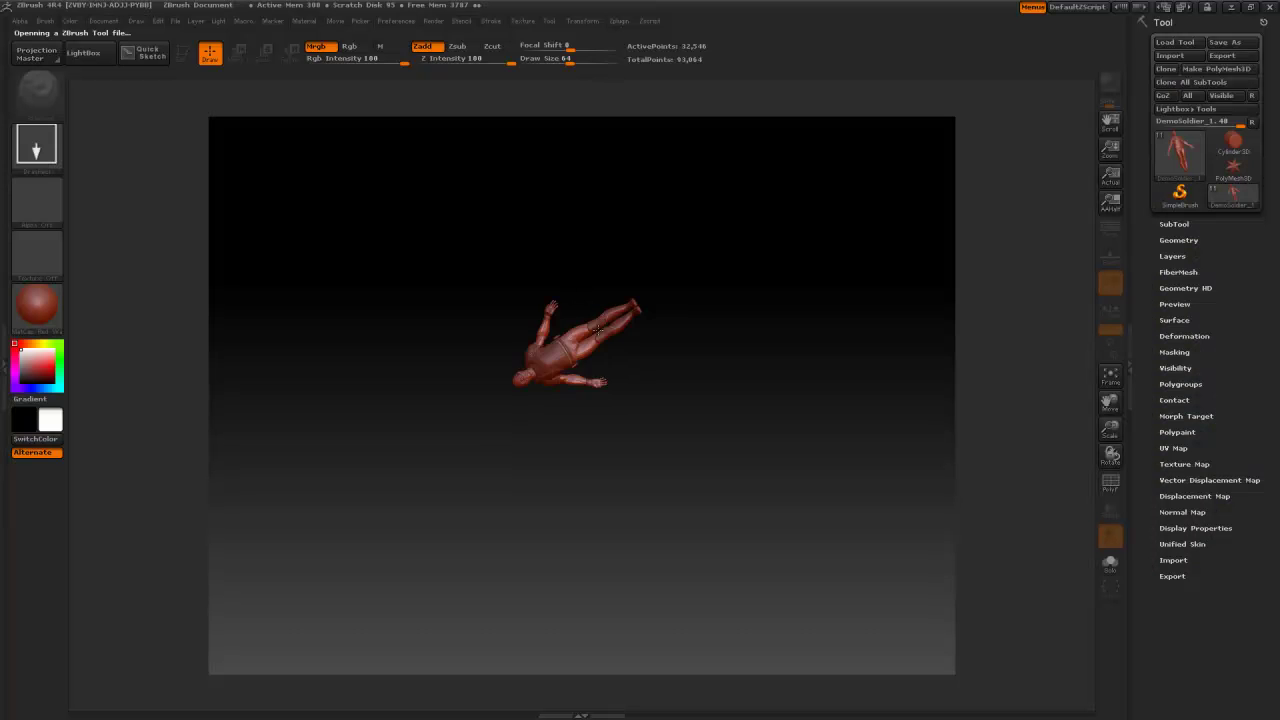
Step: Draw several copies of the demo soldier model across the canvas at different sizes and rotations
drag(517, 408, 628, 418)
drag(745, 470, 790, 380)
drag(490, 300, 495, 230)
drag(400, 570, 470, 620)
drag(540, 480, 615, 435)
drag(800, 580, 725, 570)
drag(905, 320, 905, 460)
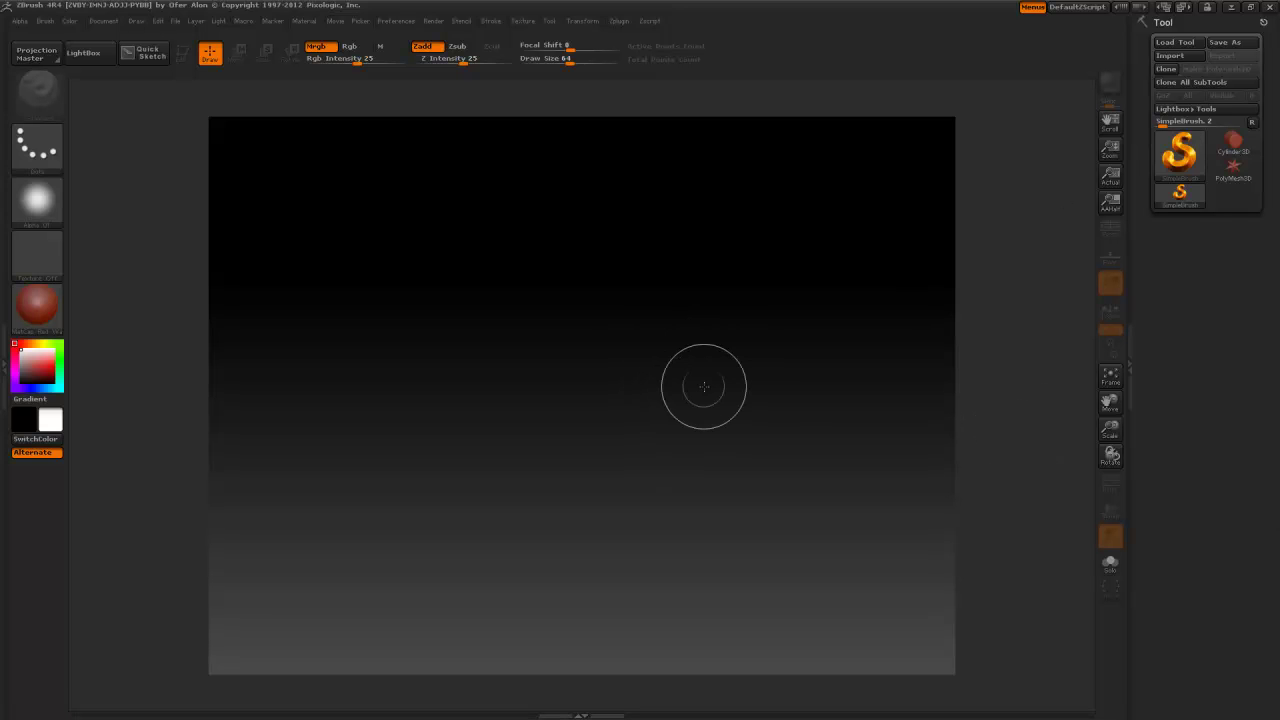
Step: Choose the Cylinder3D primitive and draw several cylinders of varied sizes across the canvas
click(1233, 143)
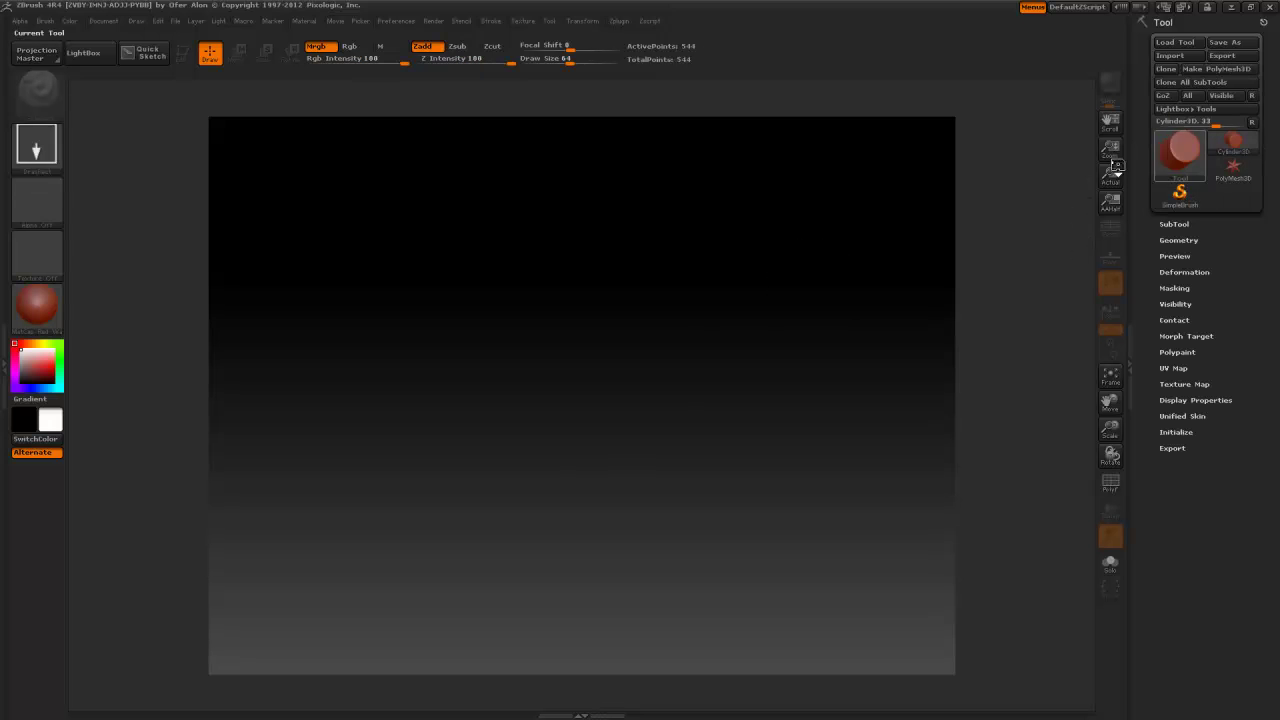
drag(640, 384, 651, 375)
drag(437, 486, 551, 477)
drag(589, 534, 762, 366)
drag(779, 258, 671, 291)
drag(527, 342, 383, 437)
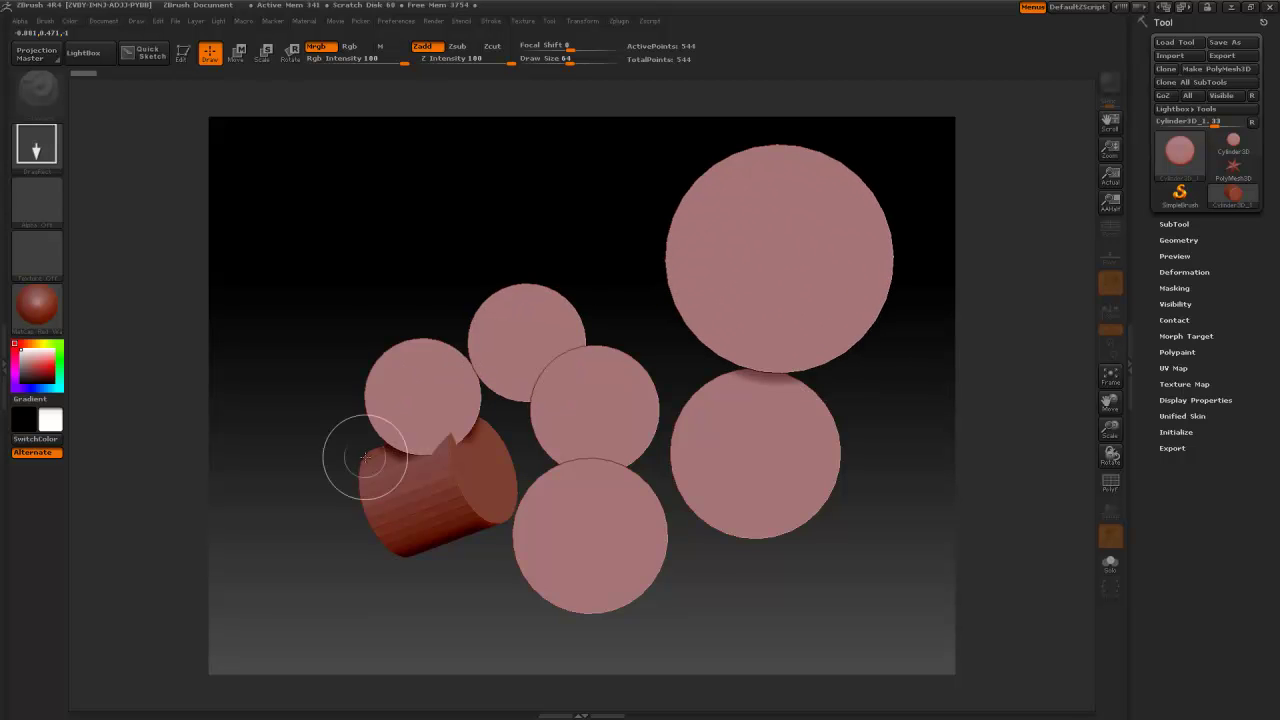
Step: Reorient the active cylinder in Edit mode, then leave Edit mode and draw more cylinders over the canvas
key(t)
mouse_move(604, 235)
mouse_down()
mouse_move(415, 300)
mouse_move(429, 271)
mouse_move(475, 245)
mouse_move(434, 277)
mouse_move(343, 163)
mouse_move(355, 309)
mouse_move(420, 309)
mouse_move(431, 285)
mouse_move(540, 224)
mouse_move(634, 283)
mouse_move(790, 347)
mouse_up()
key(t)
click(185, 55)
key(t)
drag(665, 265, 678, 229)
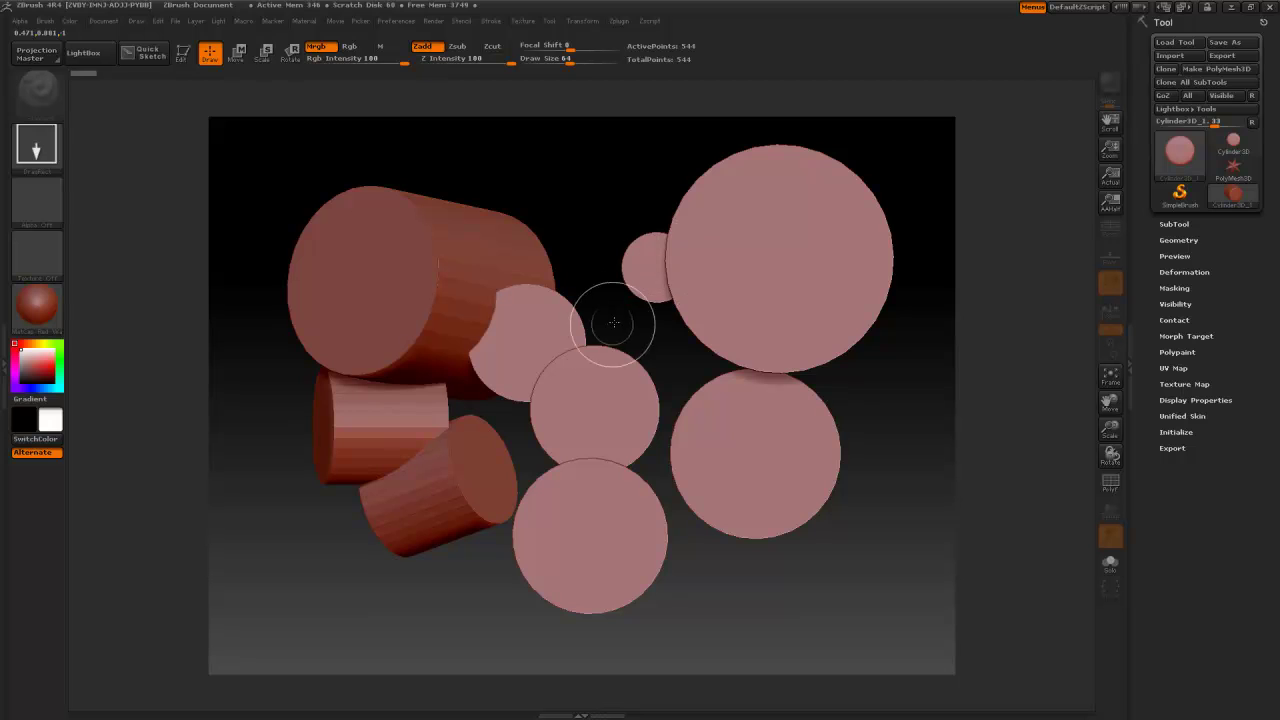
drag(613, 322, 636, 201)
drag(850, 553, 888, 434)
key(t)
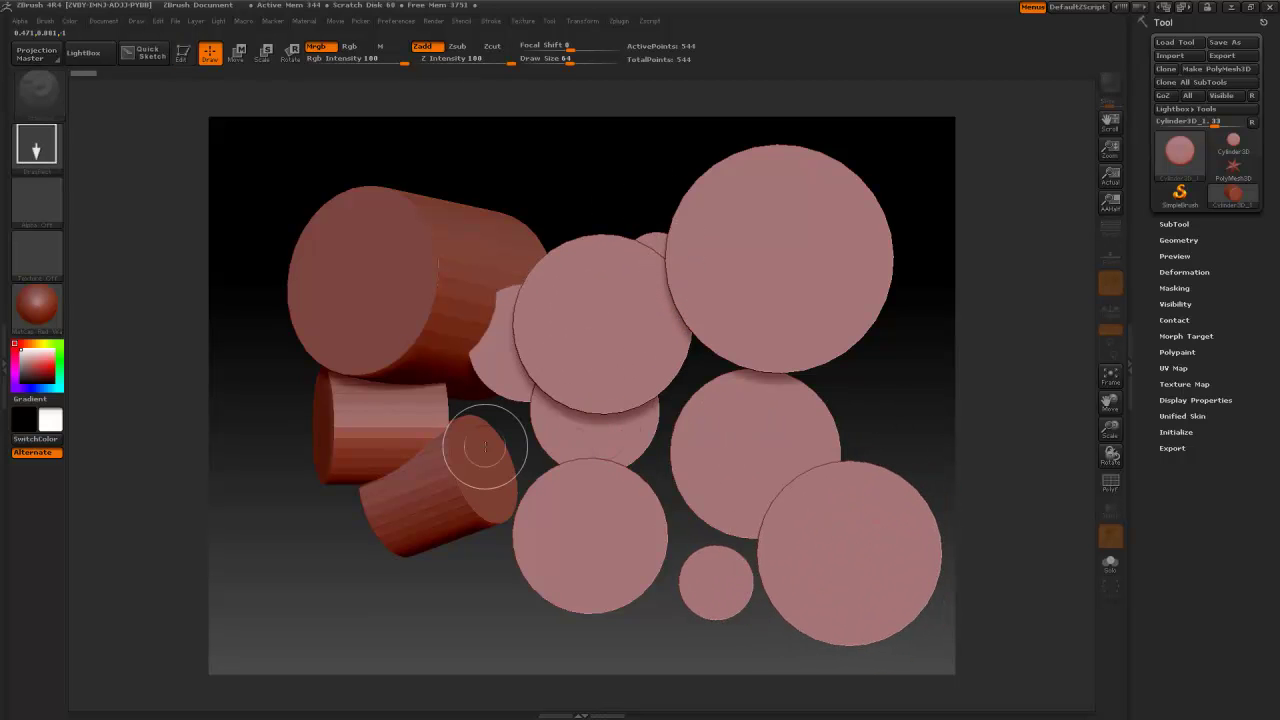
Step: Clear the canvas, draw a single large cylinder and rotate it in Edit mode
key(ctrl+n)
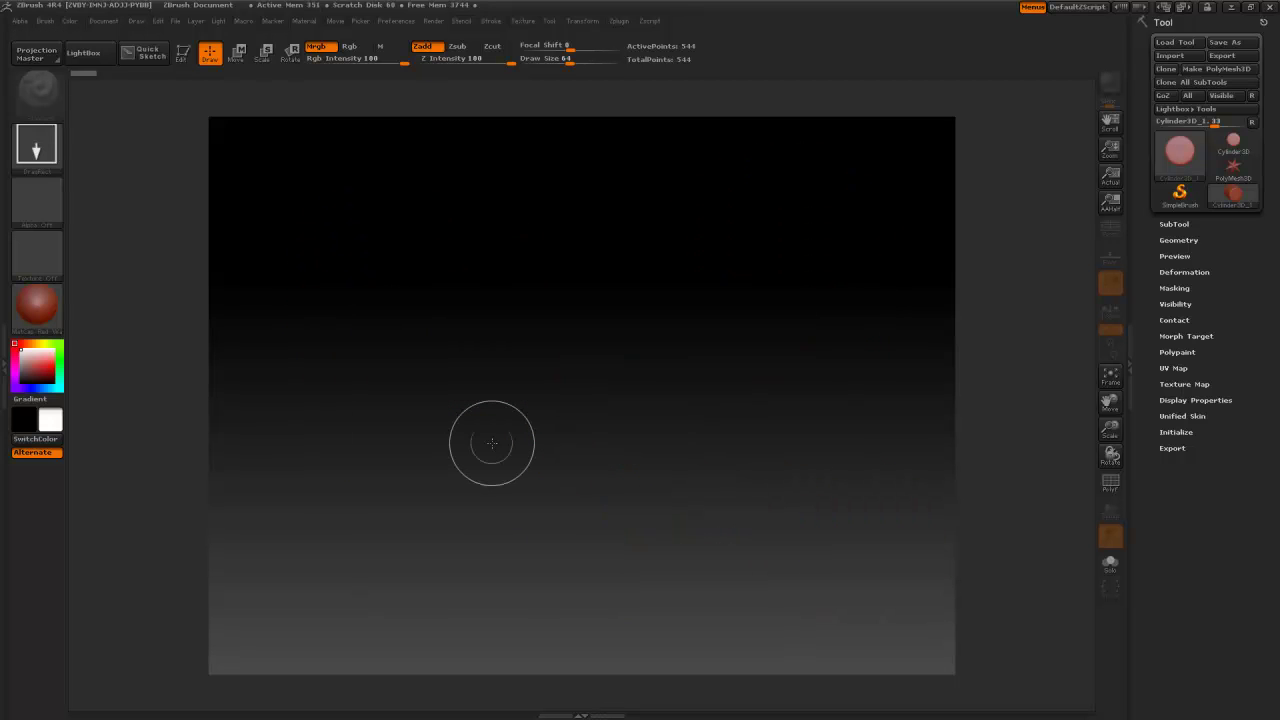
drag(544, 414, 734, 336)
key(t)
mouse_move(681, 245)
mouse_down()
mouse_move(786, 265)
mouse_move(682, 231)
mouse_up()
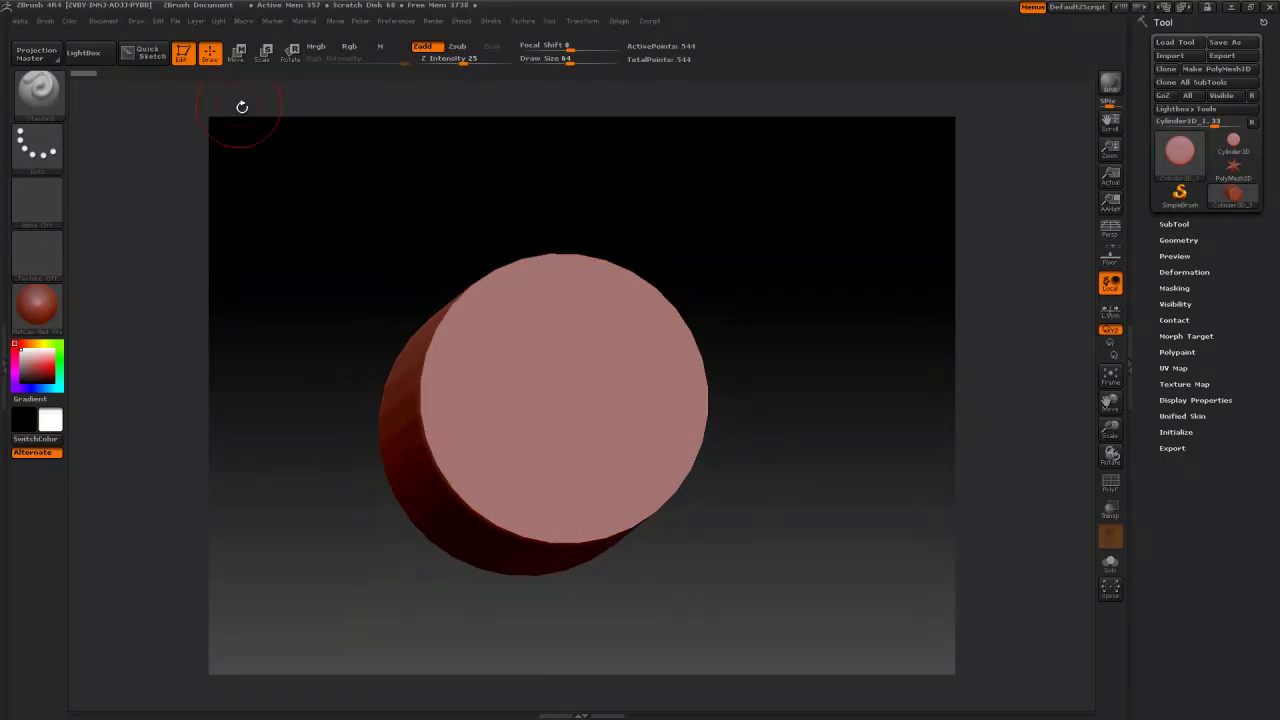
Step: Try to sculpt on the front face of the unconverted cylinder primitive
click(430, 442)
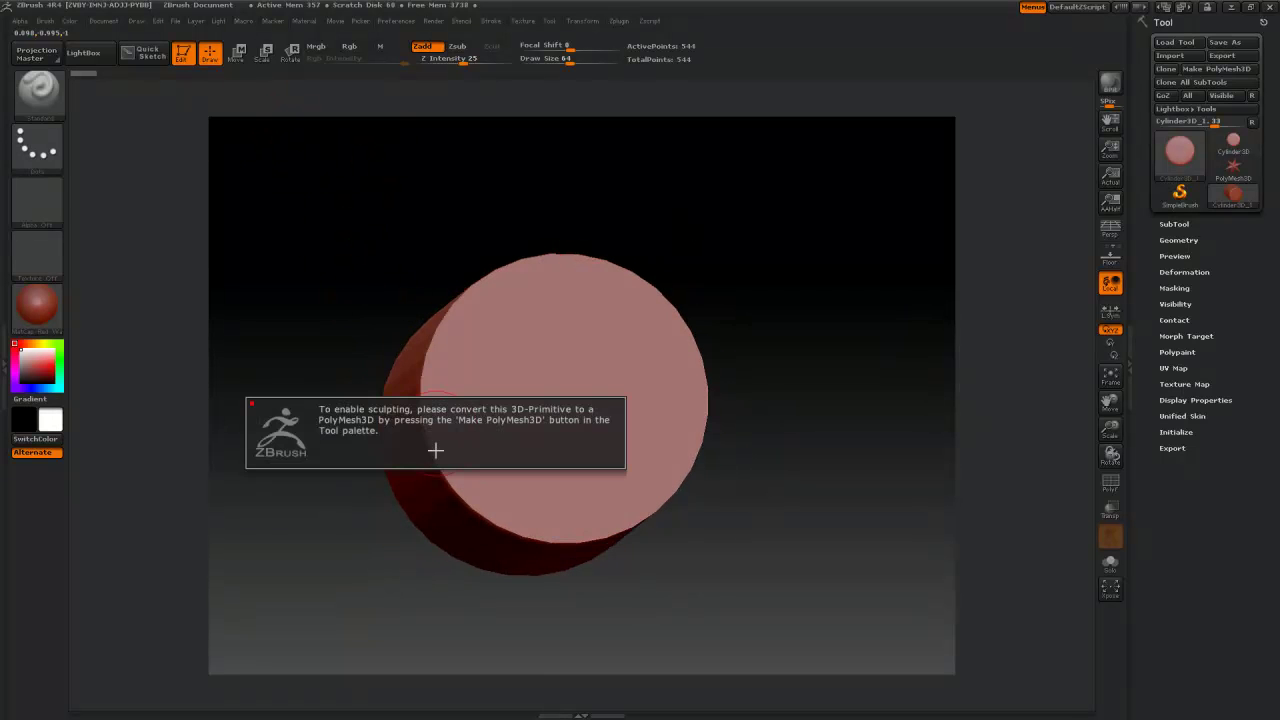
click(589, 315)
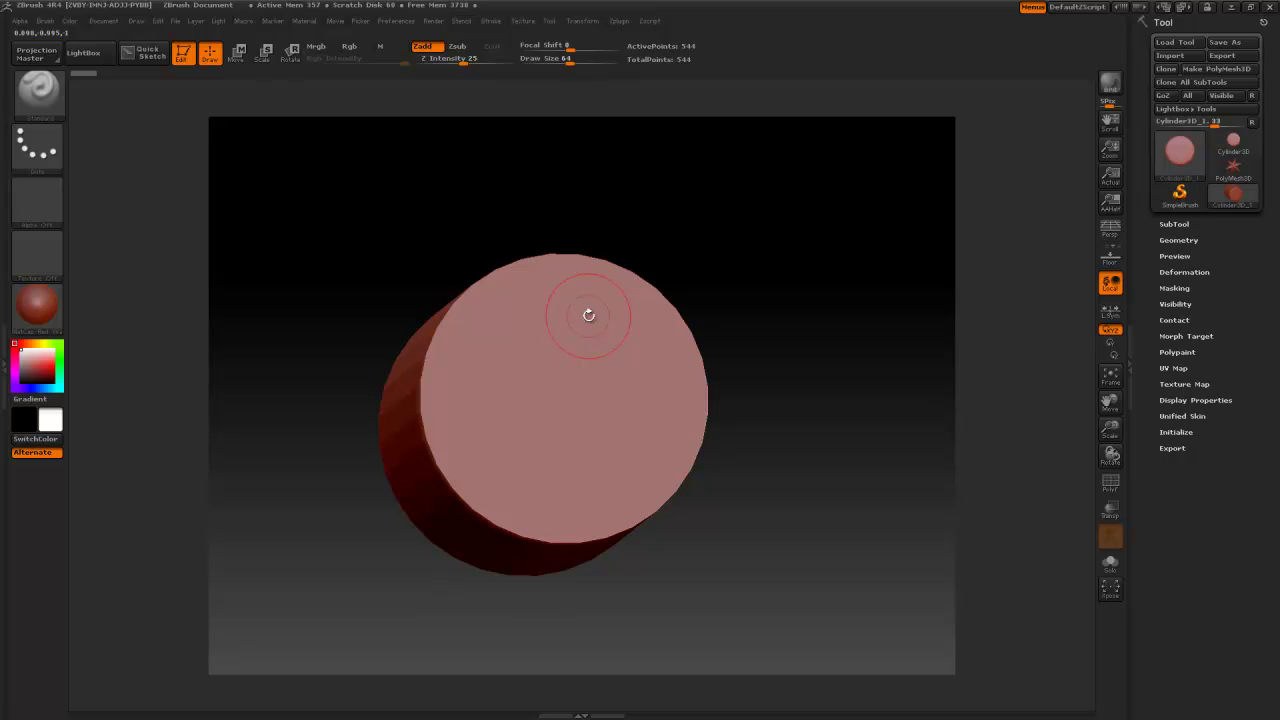
drag(845, 400, 875, 418)
drag(820, 382, 828, 424)
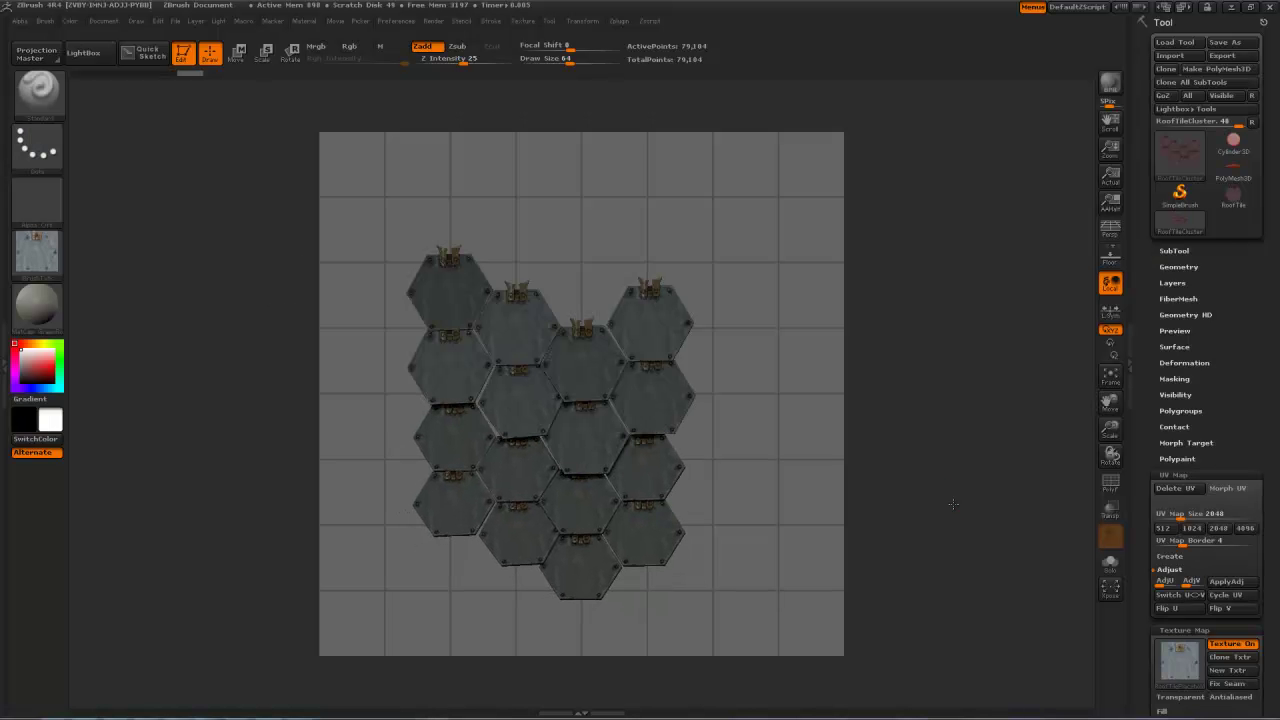
Step: Shift the document so the dropped roof tile cluster wraps around its edges, and draw another cluster in the empty gap
key(t)
key(grave)
drag(990, 371, 962, 415)
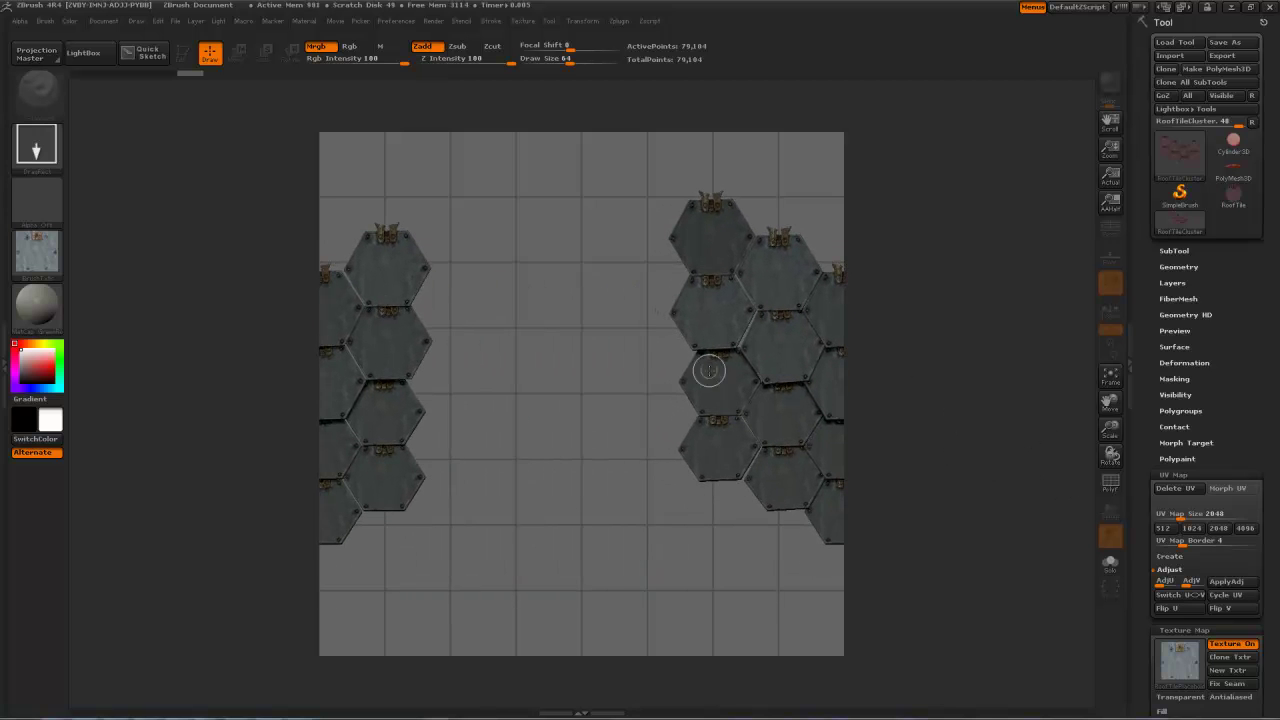
drag(661, 281, 674, 251)
key(t)
mouse_move(674, 251)
mouse_down()
mouse_move(643, 586)
mouse_move(671, 586)
mouse_move(690, 564)
mouse_move(710, 562)
mouse_move(712, 577)
mouse_up()
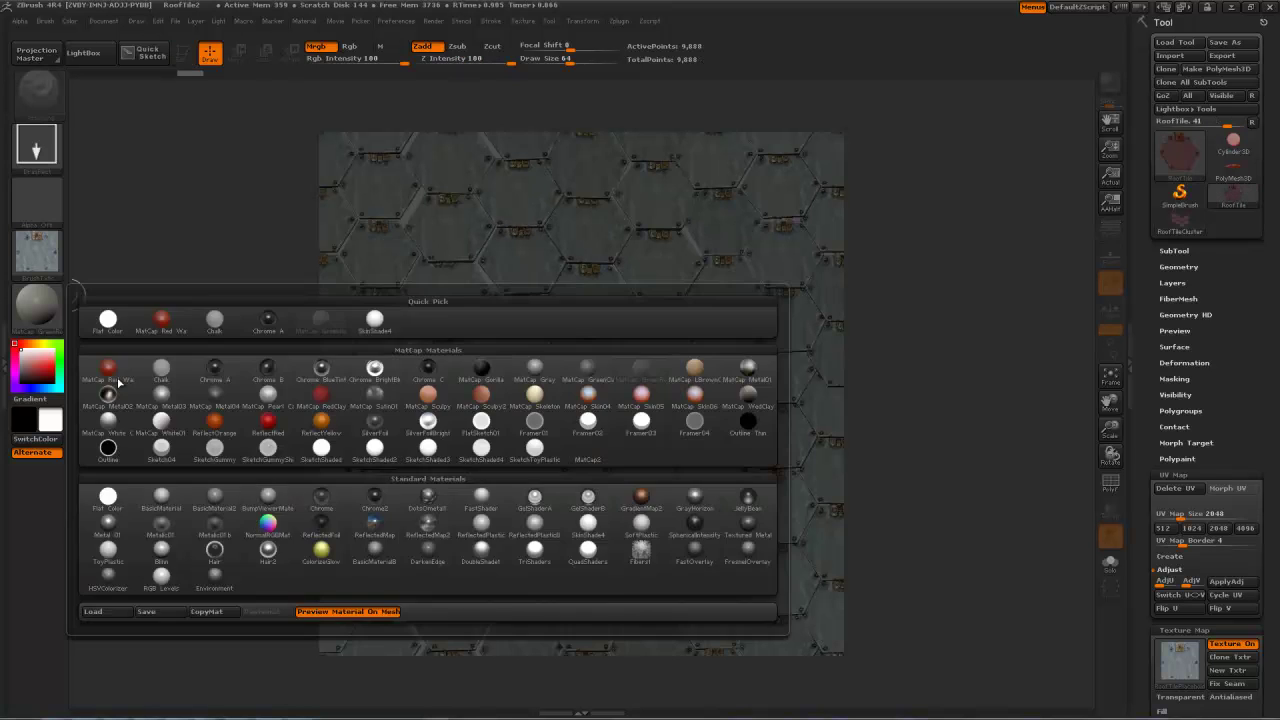
Step: Apply the NormalRGBMat material to the tiled roof canvas and export the image as the Photoshop file RoofTile2
click(266, 529)
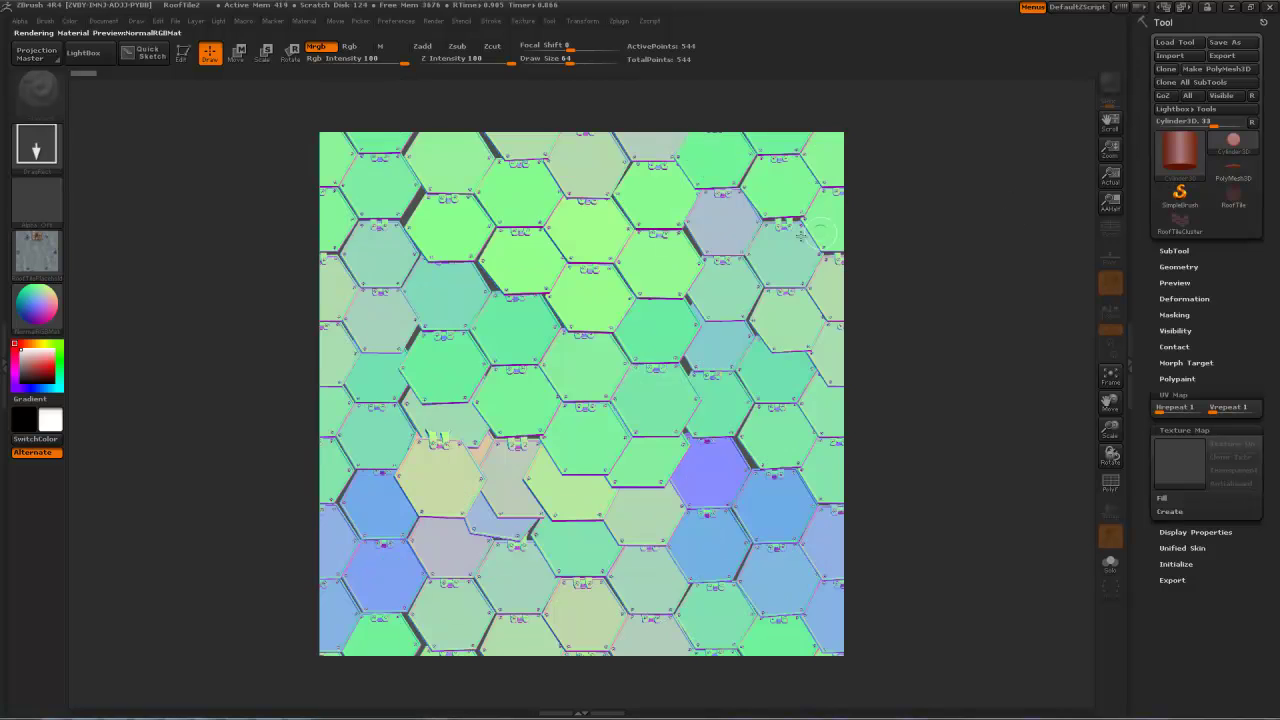
click(103, 20)
click(179, 125)
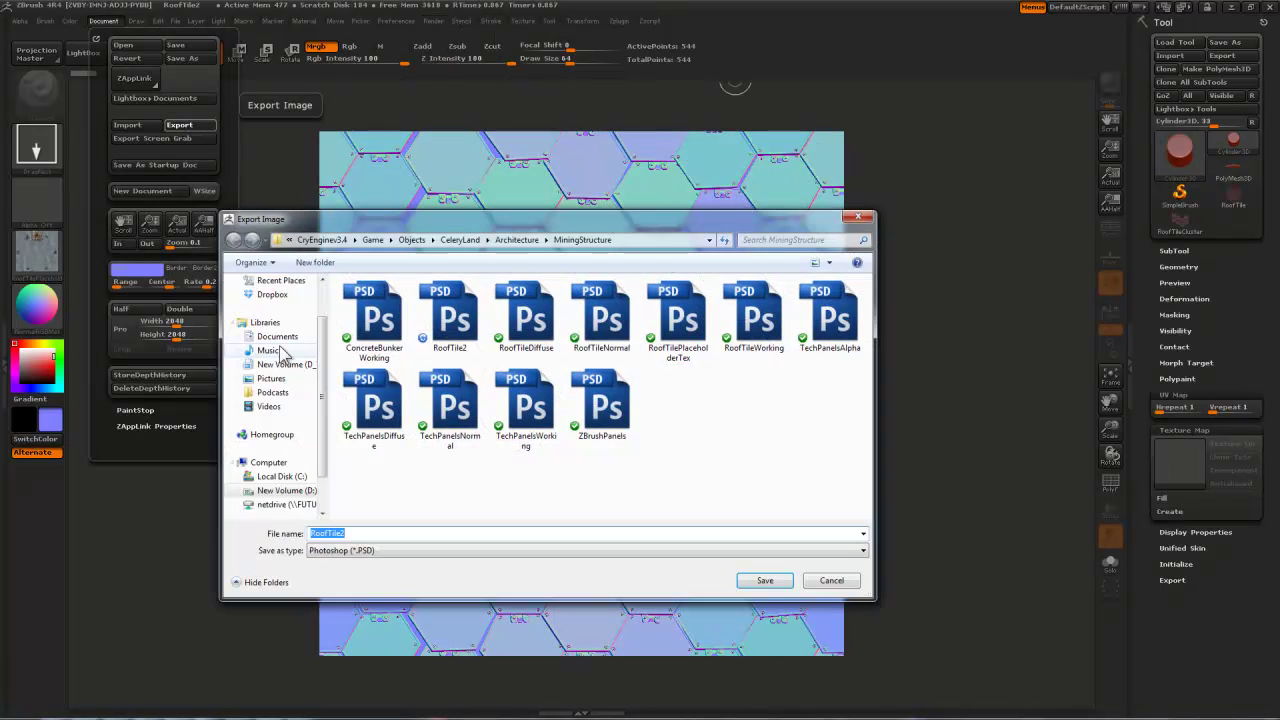
click(767, 578)
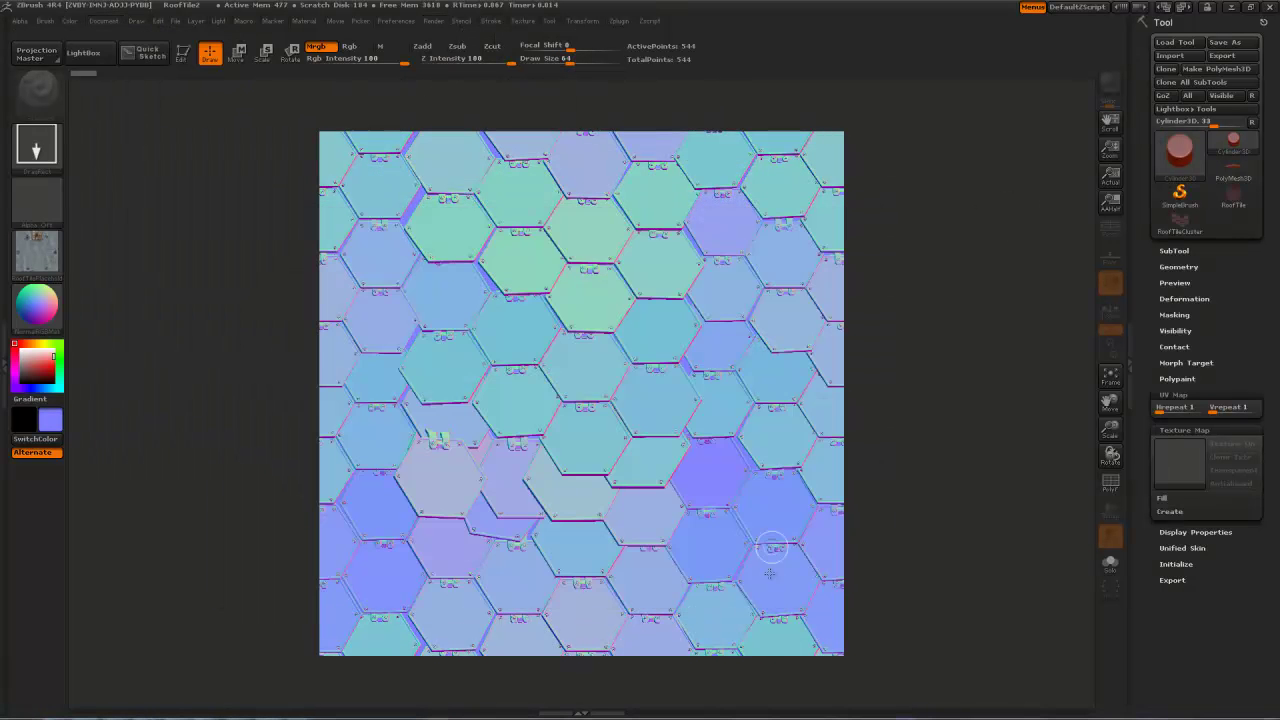
Step: Switch to 3ds Max and examine the high-poly metal trim panel with its round hatch, clamps and bolts
click(1232, 8)
alt+middle_drag(637, 330, 623, 379)
alt+middle_drag(727, 421, 766, 449)
alt+middle_drag(926, 293, 636, 404)
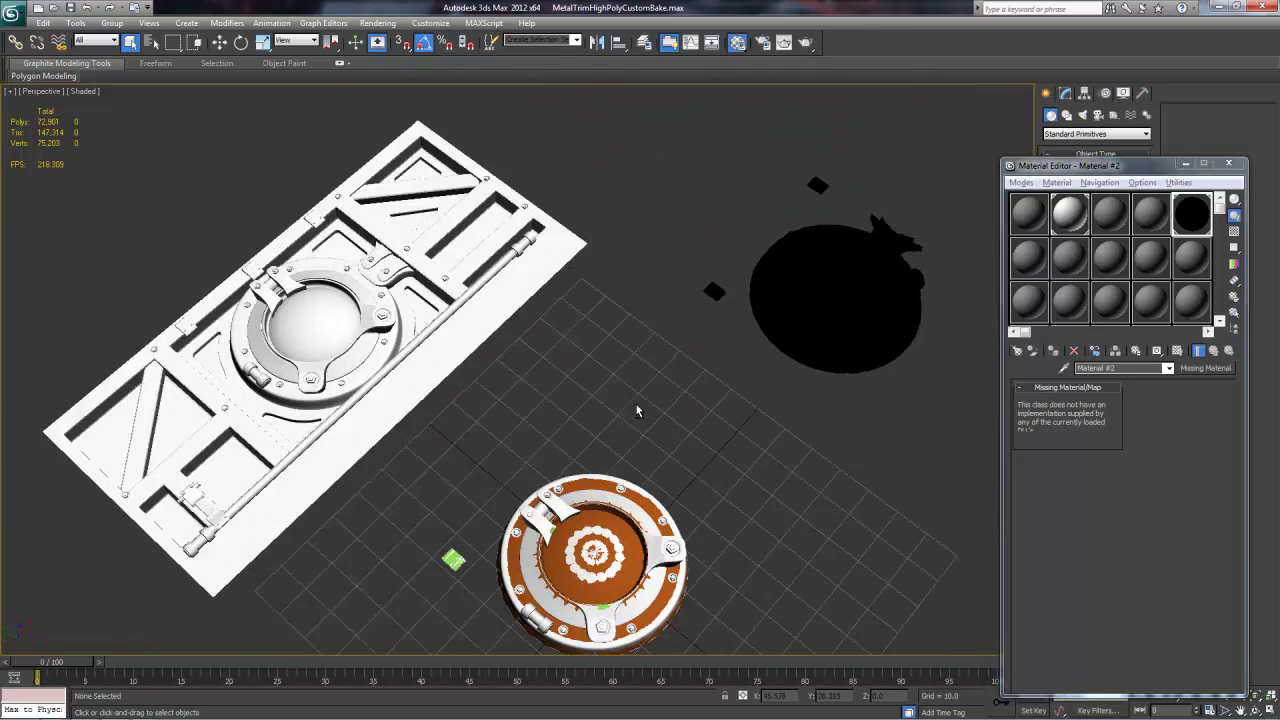
alt+middle_drag(539, 362, 649, 388)
scroll(649, 388, up, 4)
scroll(651, 388, down, 2)
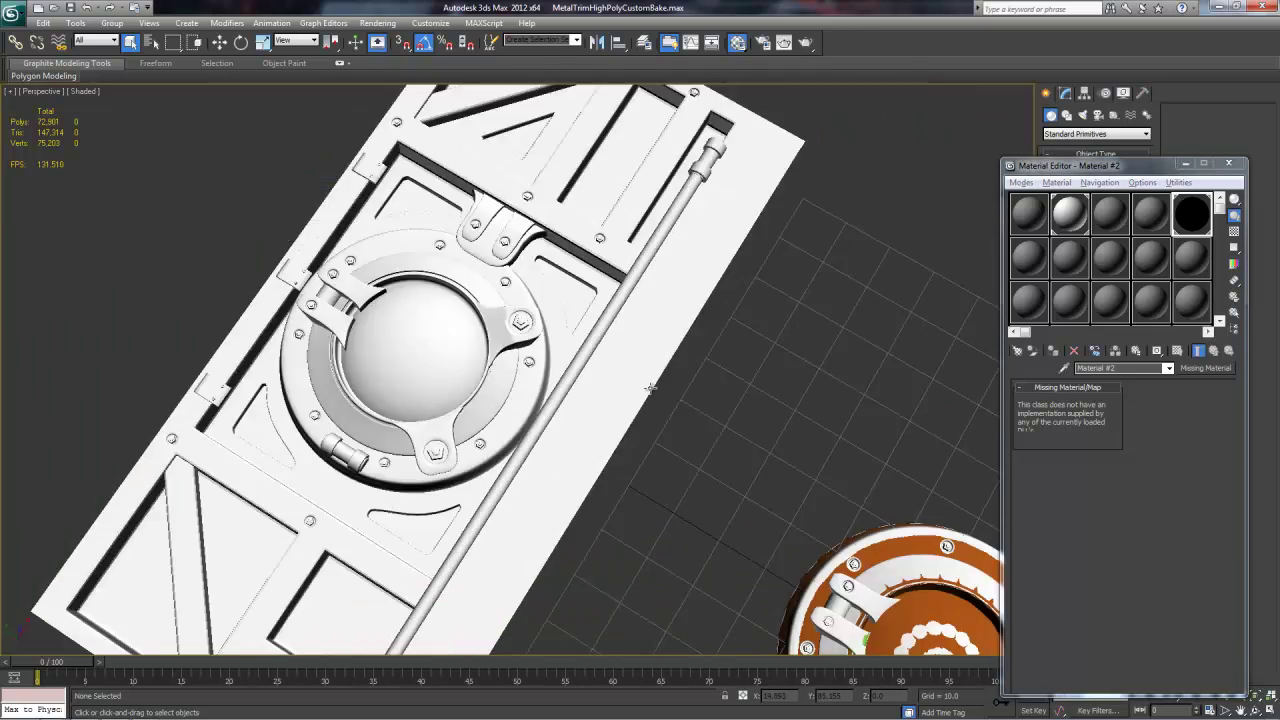
alt+middle_drag(660, 298, 876, 329)
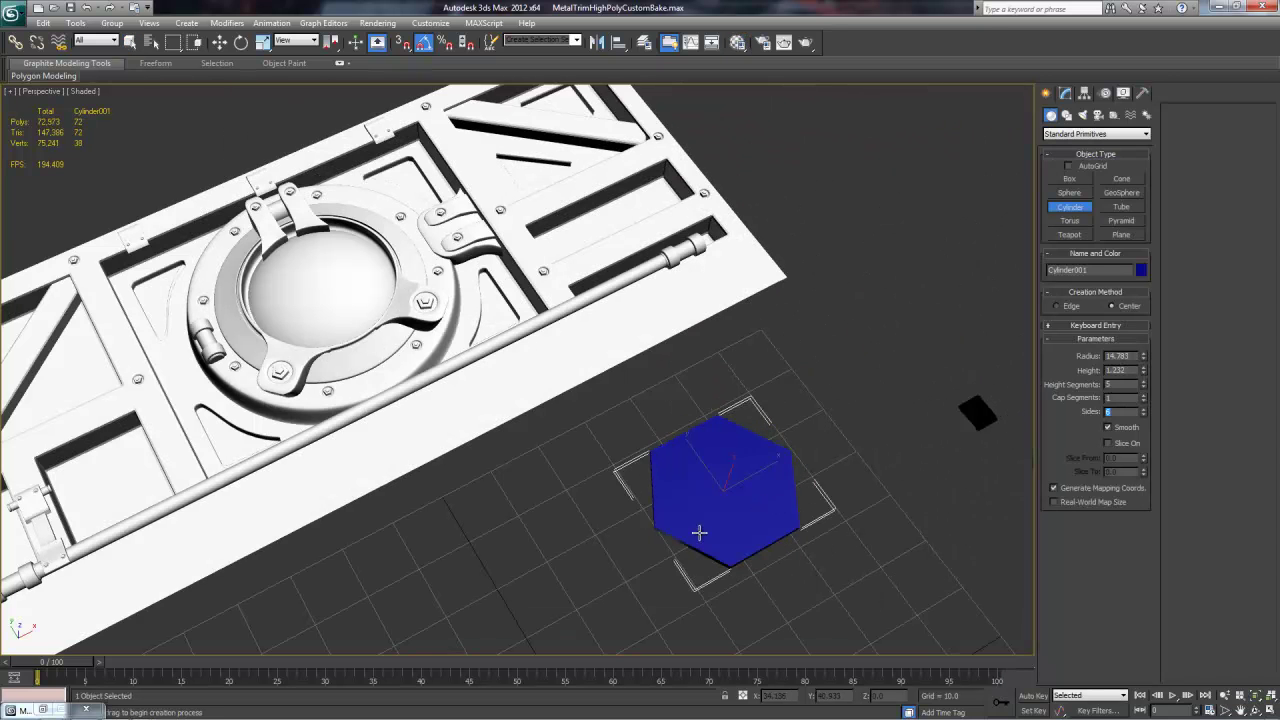
Step: Convert the six-sided cylinder to an editable poly and select all of its edges
right_click(586, 337)
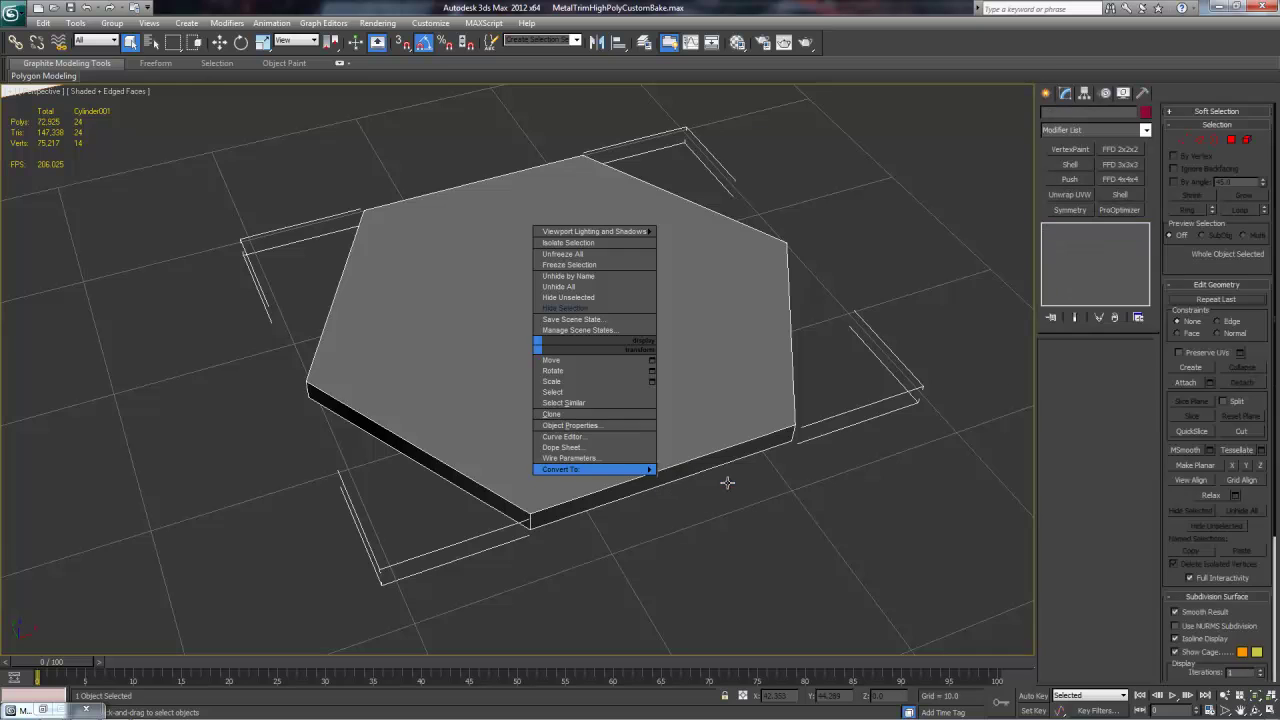
click(600, 466)
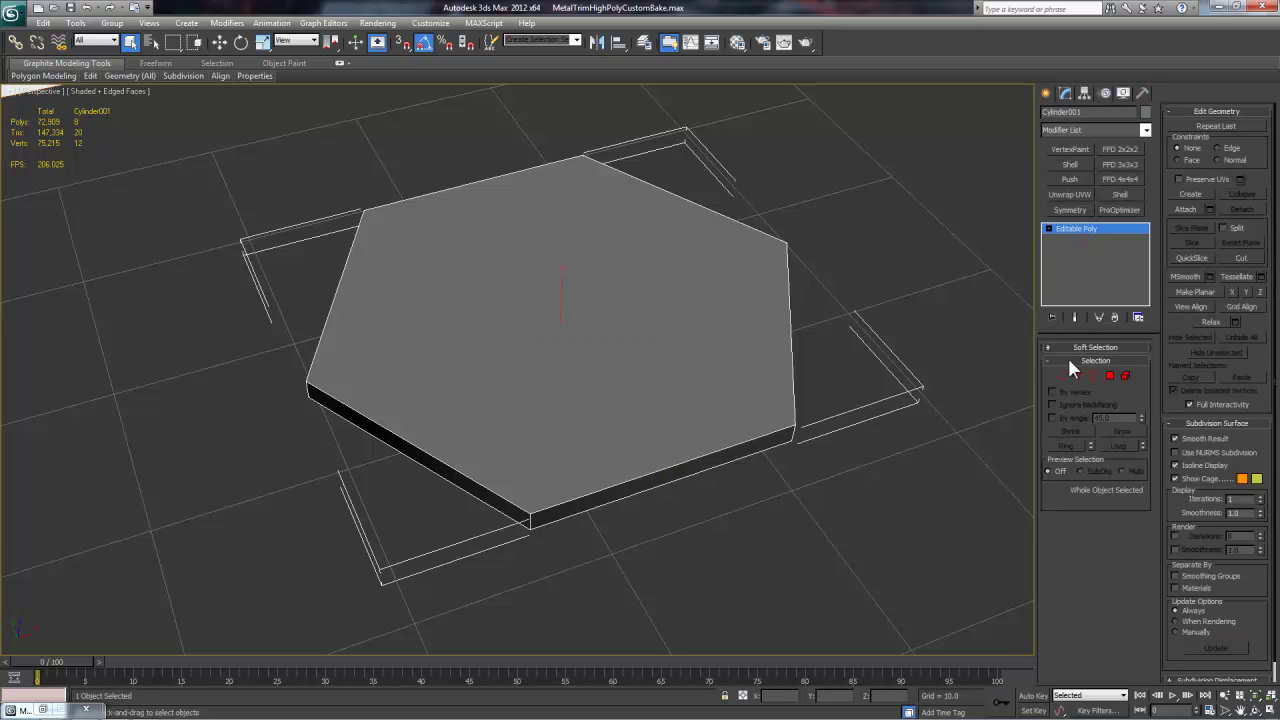
click(1077, 375)
key(ctrl+a)
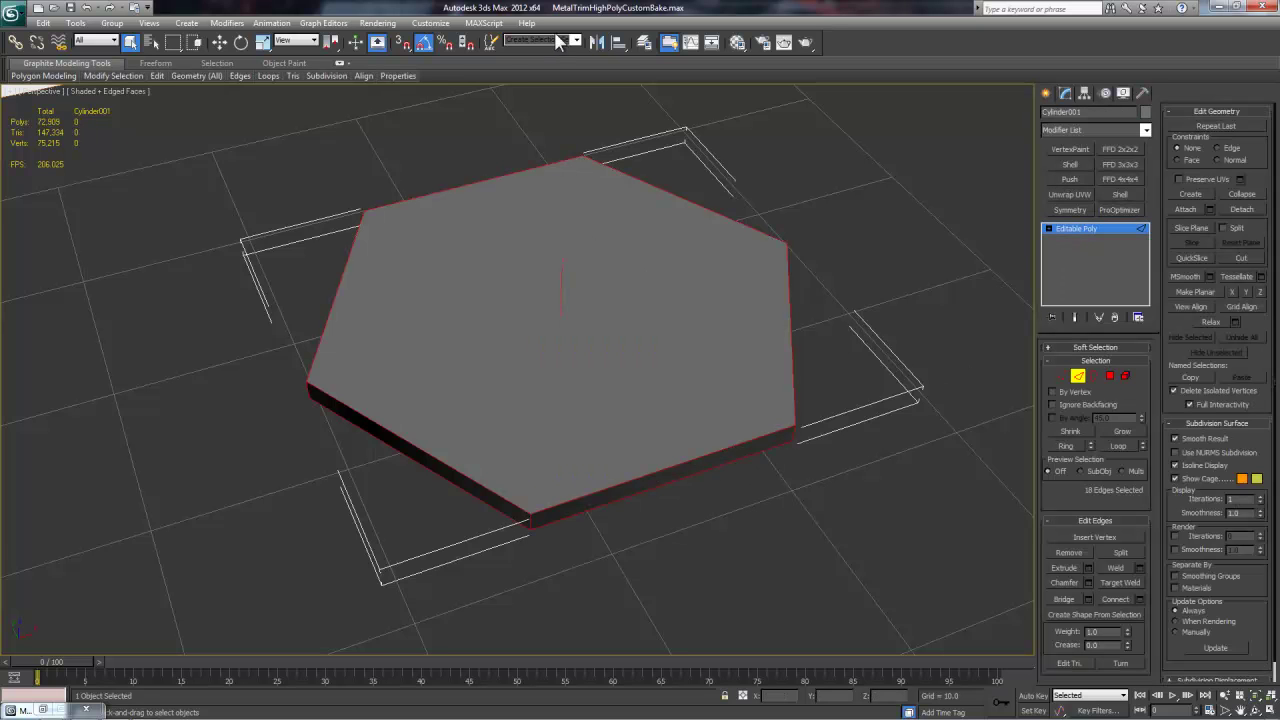
Step: Run the QuadChamfer_1_55 script on the hexagon's selected edges
click(436, 24)
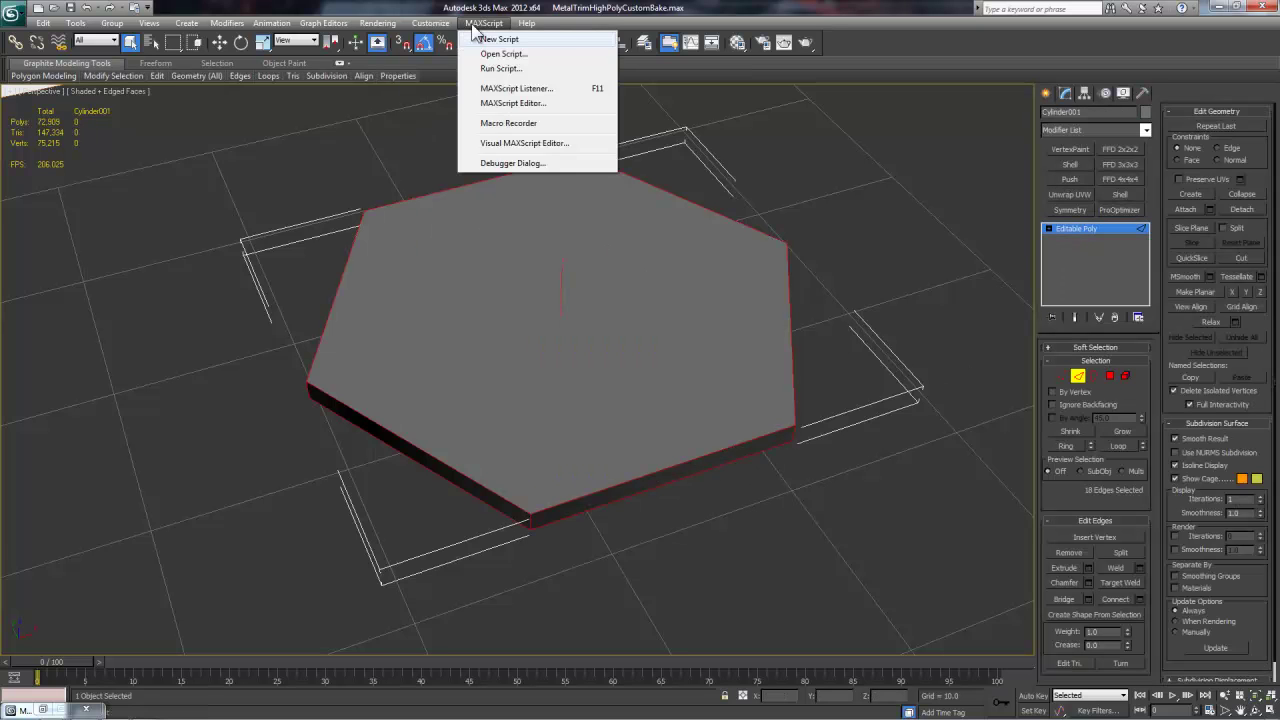
click(510, 69)
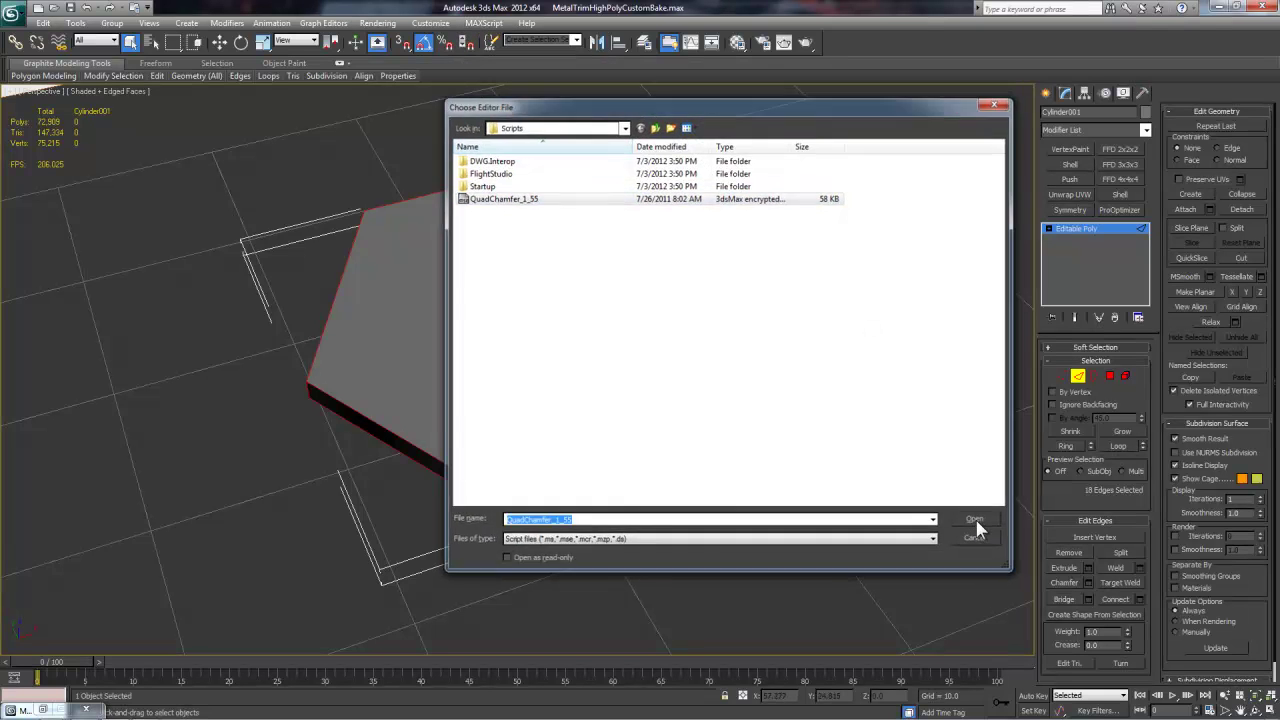
click(972, 519)
Step: Turn on the Quad Chamfer preview and adjust the chamfer amount for the hexagon's edges
drag(637, 262, 778, 207)
scroll(668, 277, up, 5)
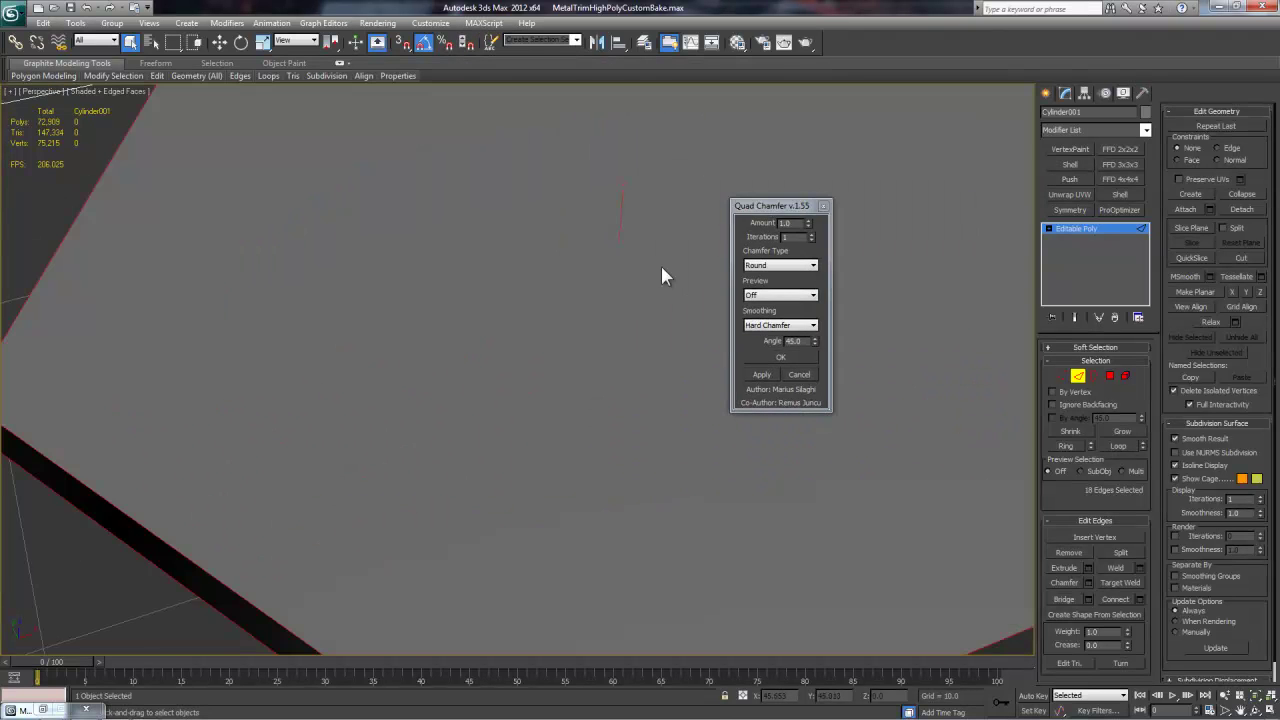
scroll(640, 258, down, 4)
scroll(628, 255, up, 3)
alt+middle_drag(643, 323, 677, 314)
click(780, 295)
click(770, 318)
right_click(808, 223)
click(808, 222)
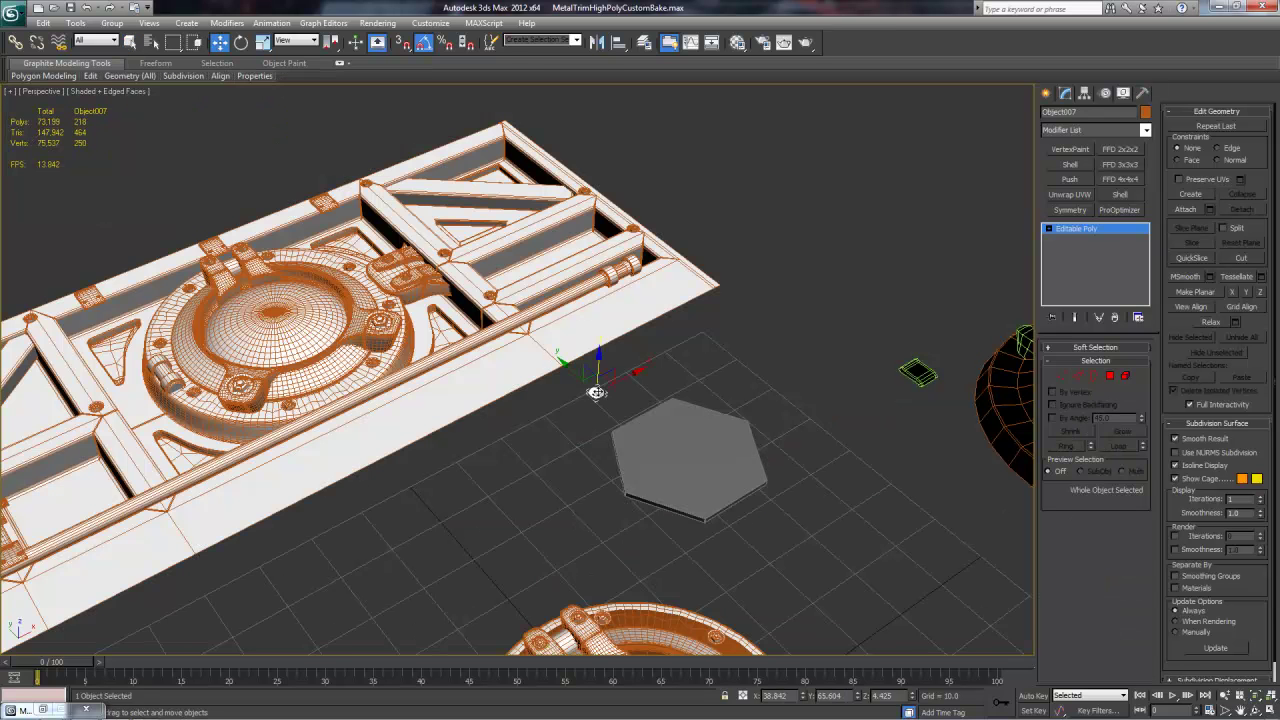
Step: Place copies of the panel's bolt in the hexagonal tile's corners and a copied double clamp at its upper edge
middle_drag(783, 474, 760, 428)
key(z)
scroll(768, 414, up, 3)
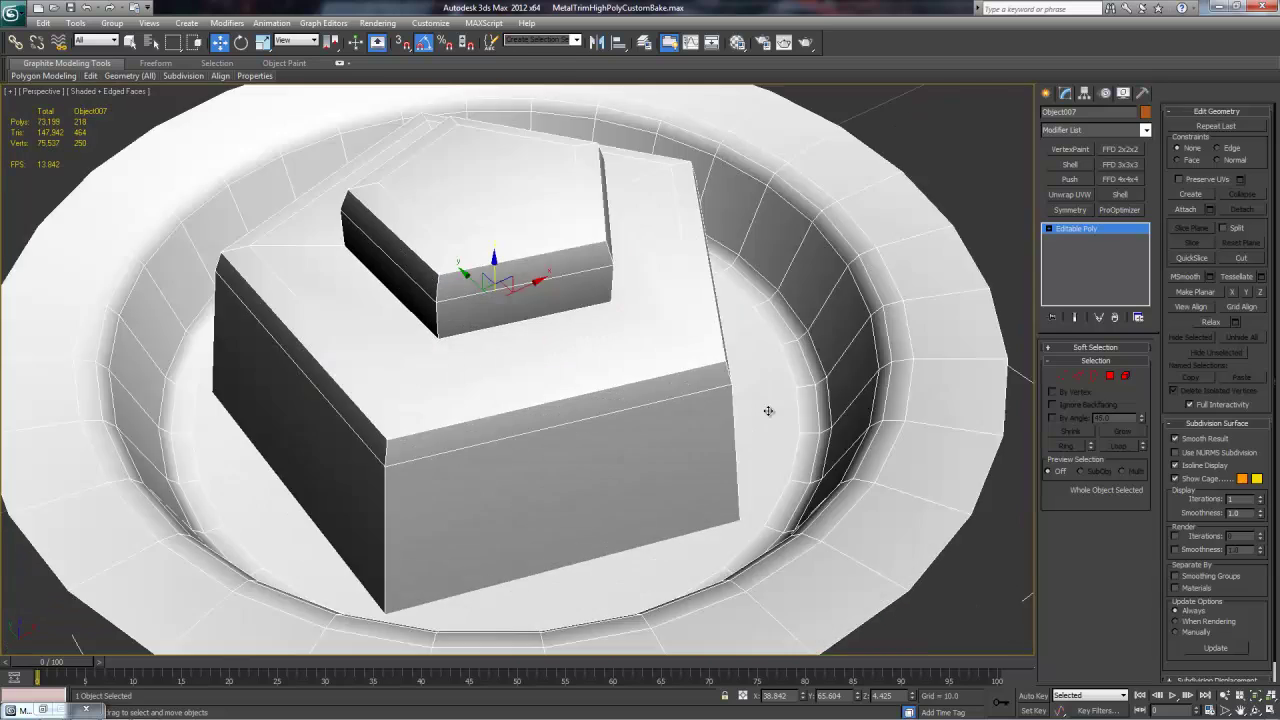
scroll(769, 404, down, 5)
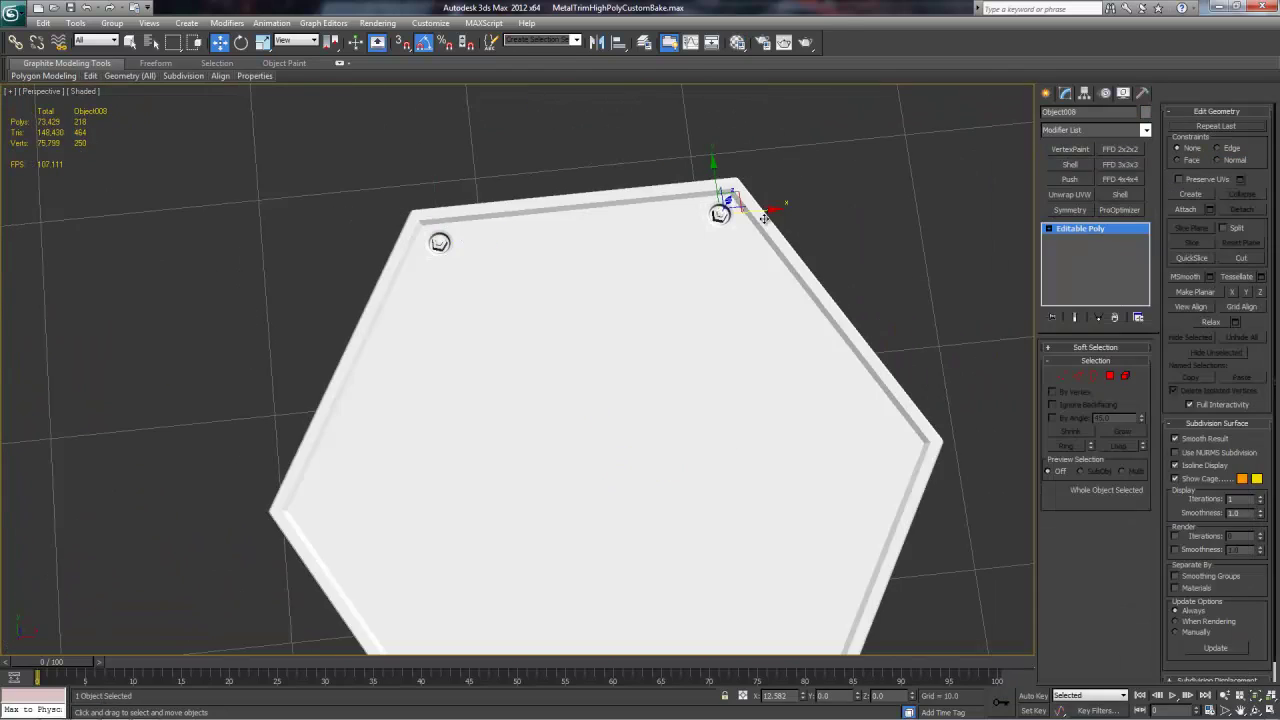
key(e)
scroll(727, 323, down, 2)
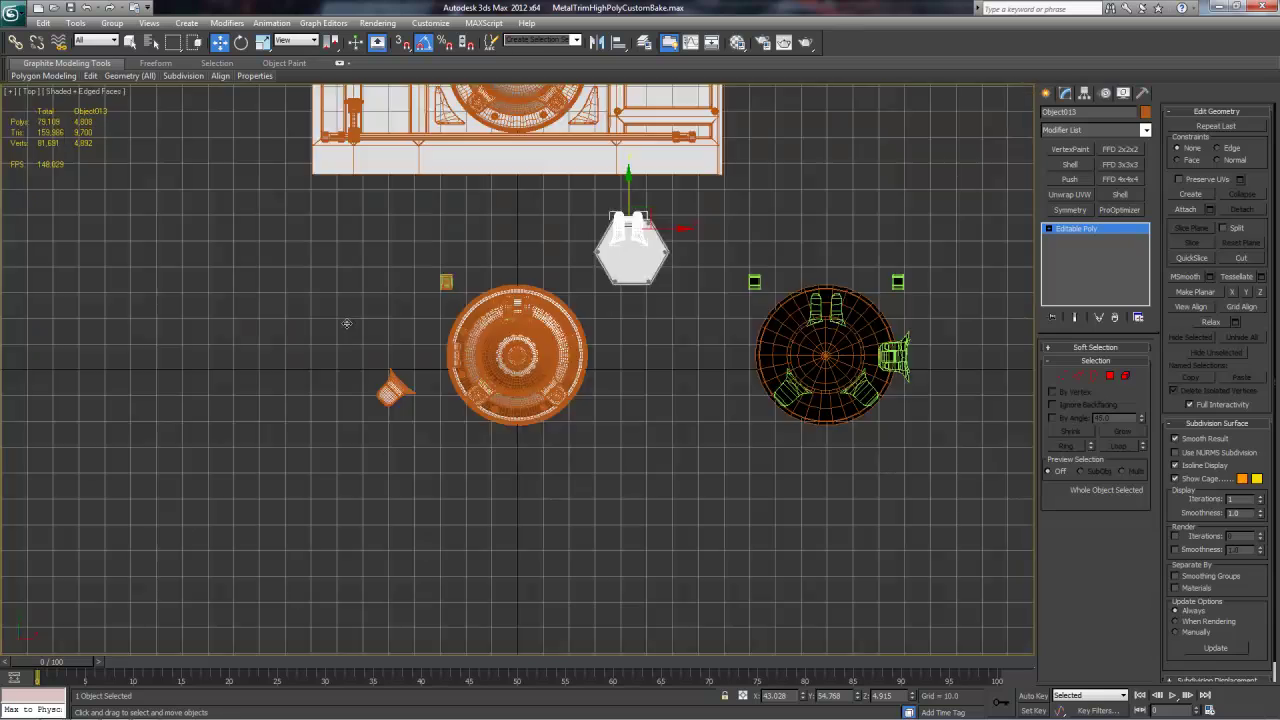
key(z)
scroll(549, 305, down, 1)
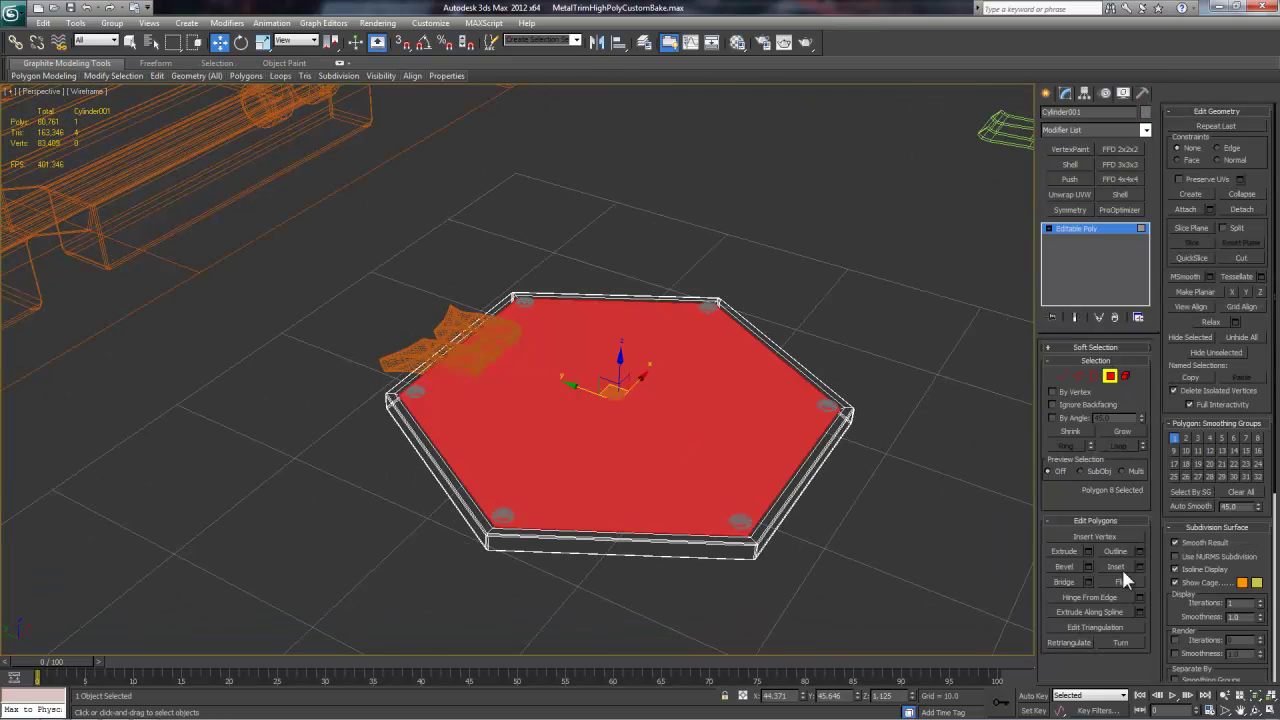
Step: Inset the top polygon of the hexagonal tile
click(1116, 567)
drag(730, 435, 663, 420)
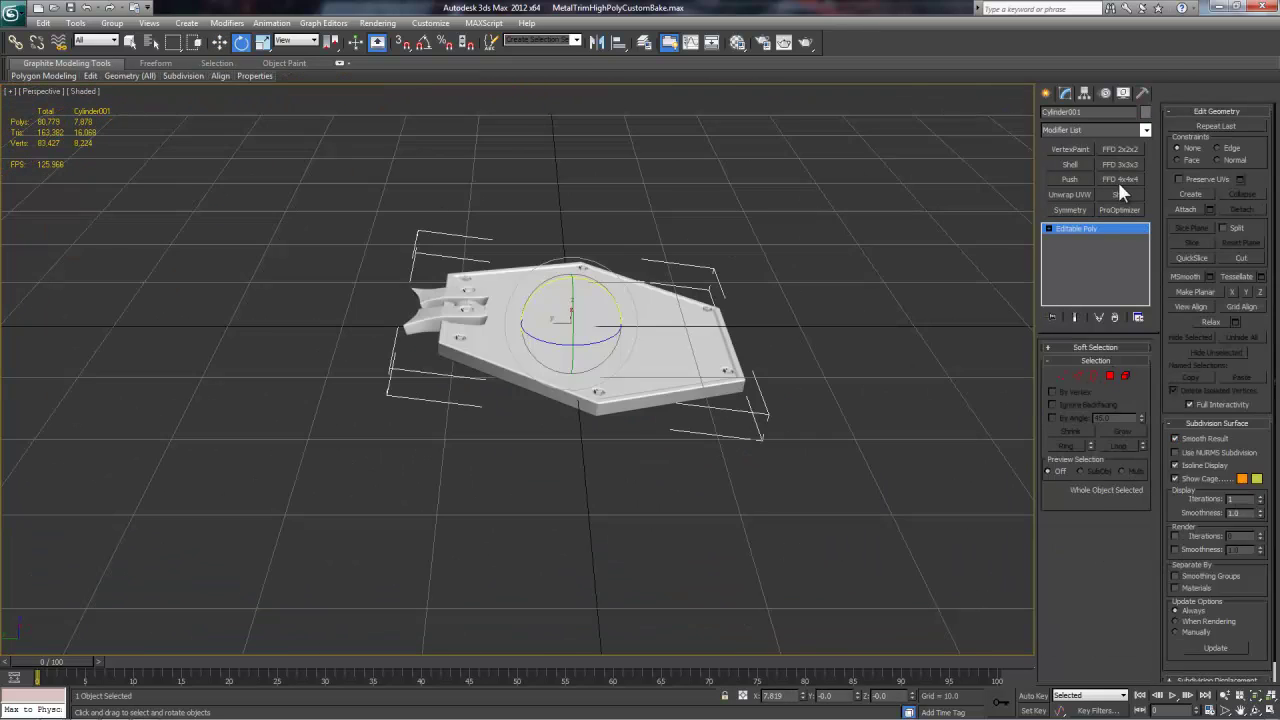
Step: Apply an FFD 4x4x4 modifier to the hexagonal tile and move its lattice slightly upward
right_click(613, 291)
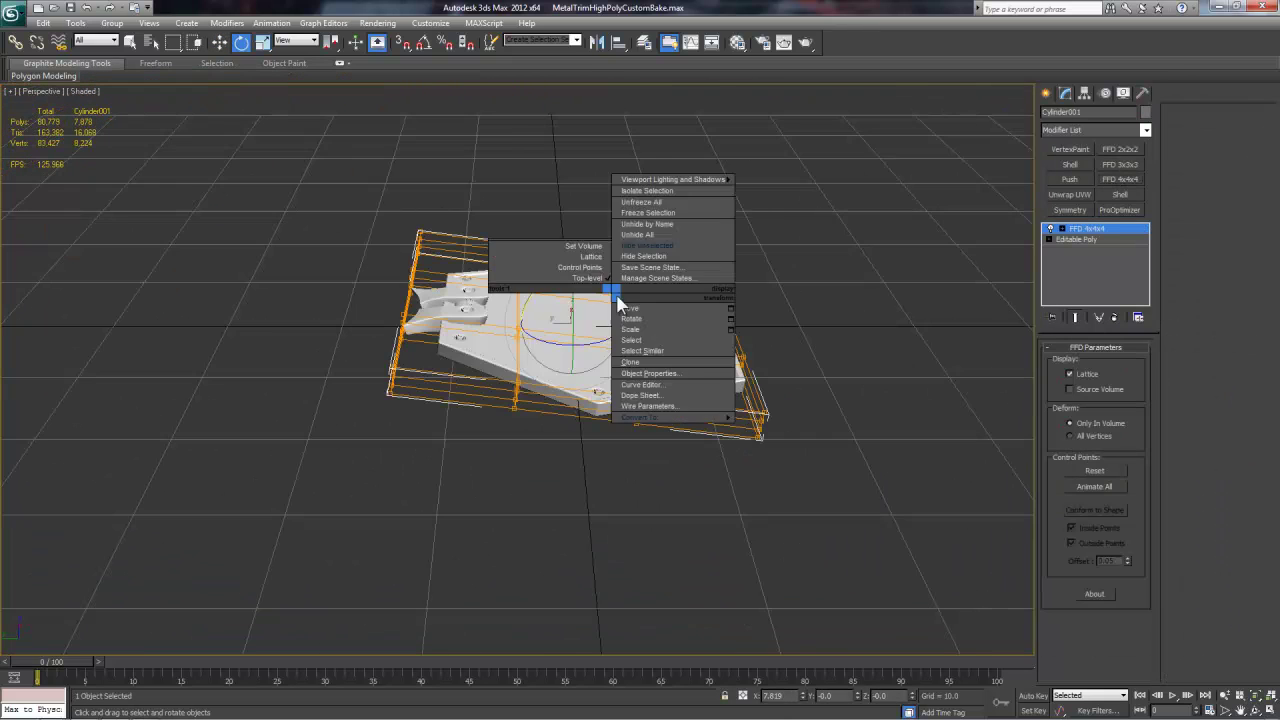
click(629, 308)
alt+middle_drag(491, 397, 722, 260)
drag(722, 261, 722, 254)
mouse_move(722, 254)
alt+middle_down()
mouse_move(680, 343)
mouse_move(737, 383)
mouse_move(720, 371)
alt+middle_up()
scroll(680, 343, up, 3)
key(F3)
key(F3)
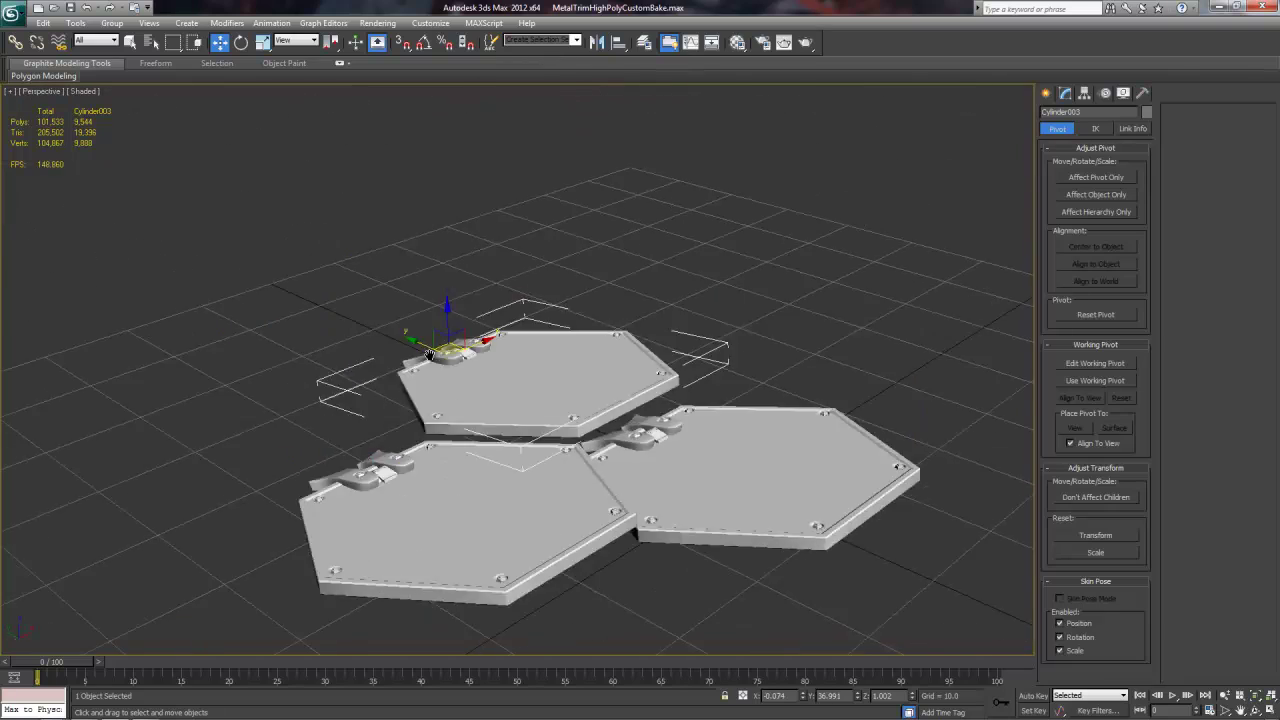
alt+middle_drag(330, 380, 314, 360)
key(e)
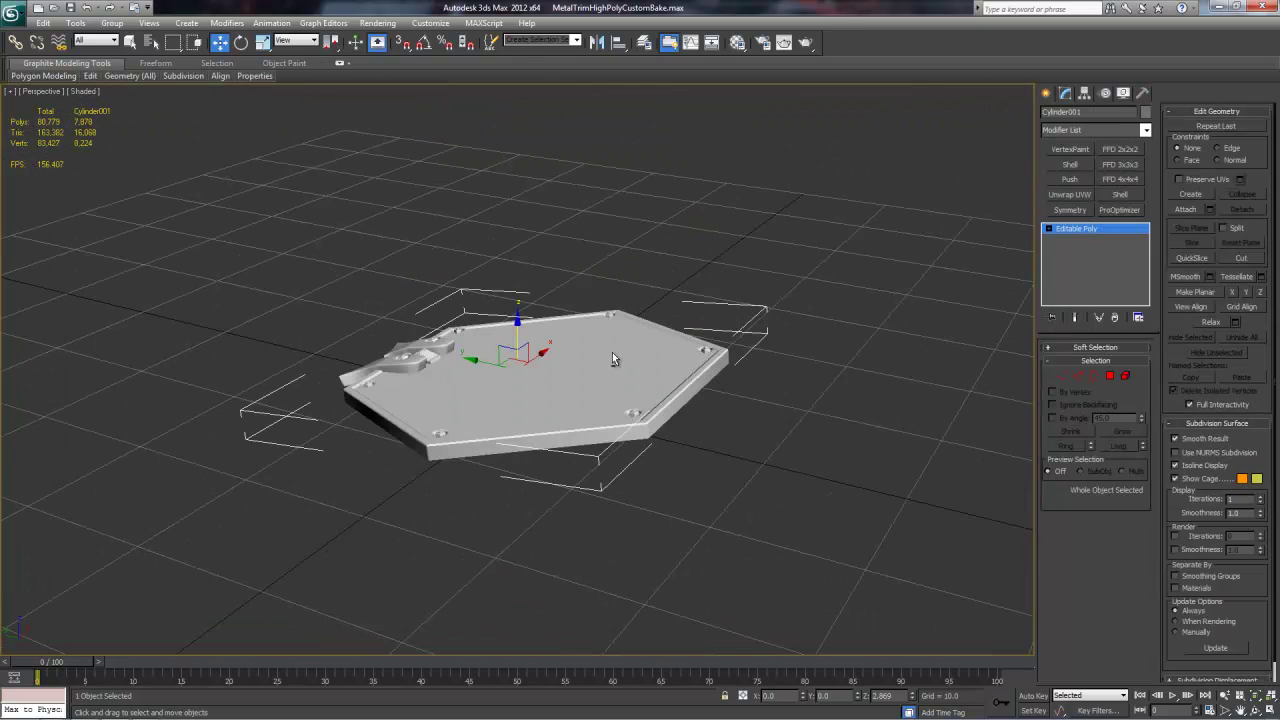
Step: Inspect the single tile's topology in wireframe and select its hexagonal plate as an element
key(F3)
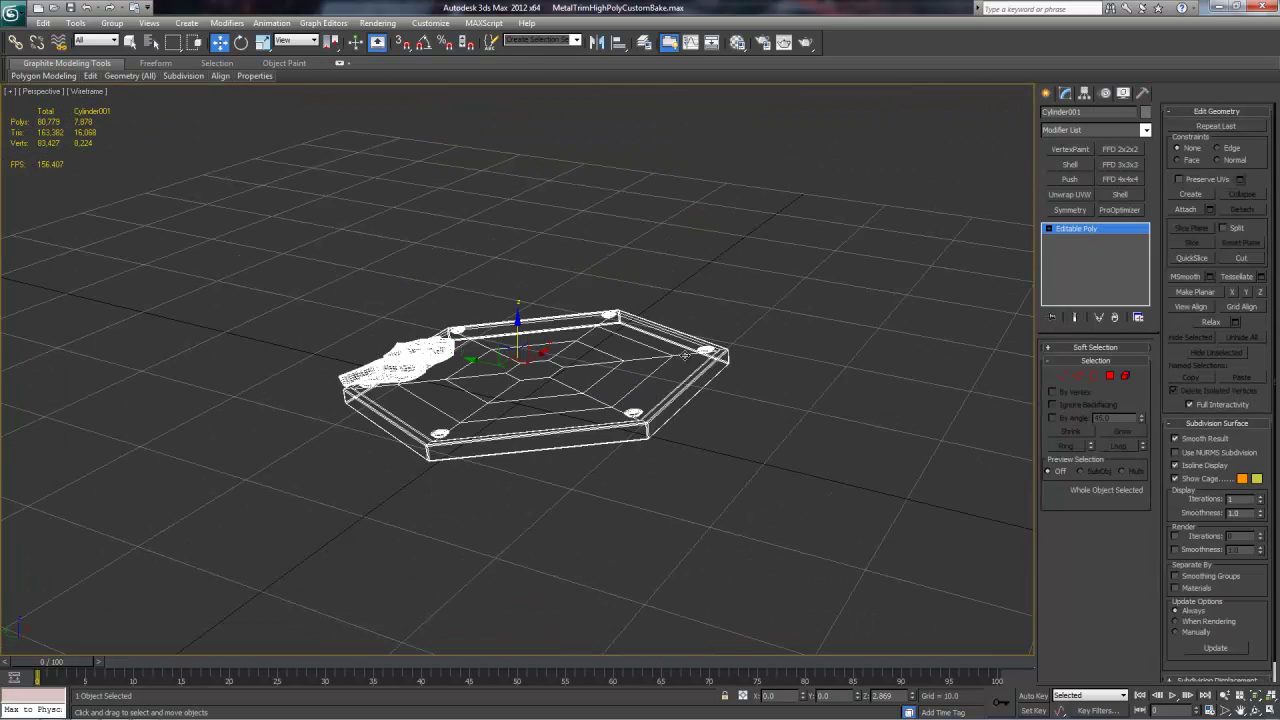
key(F3)
scroll(581, 474, up, 5)
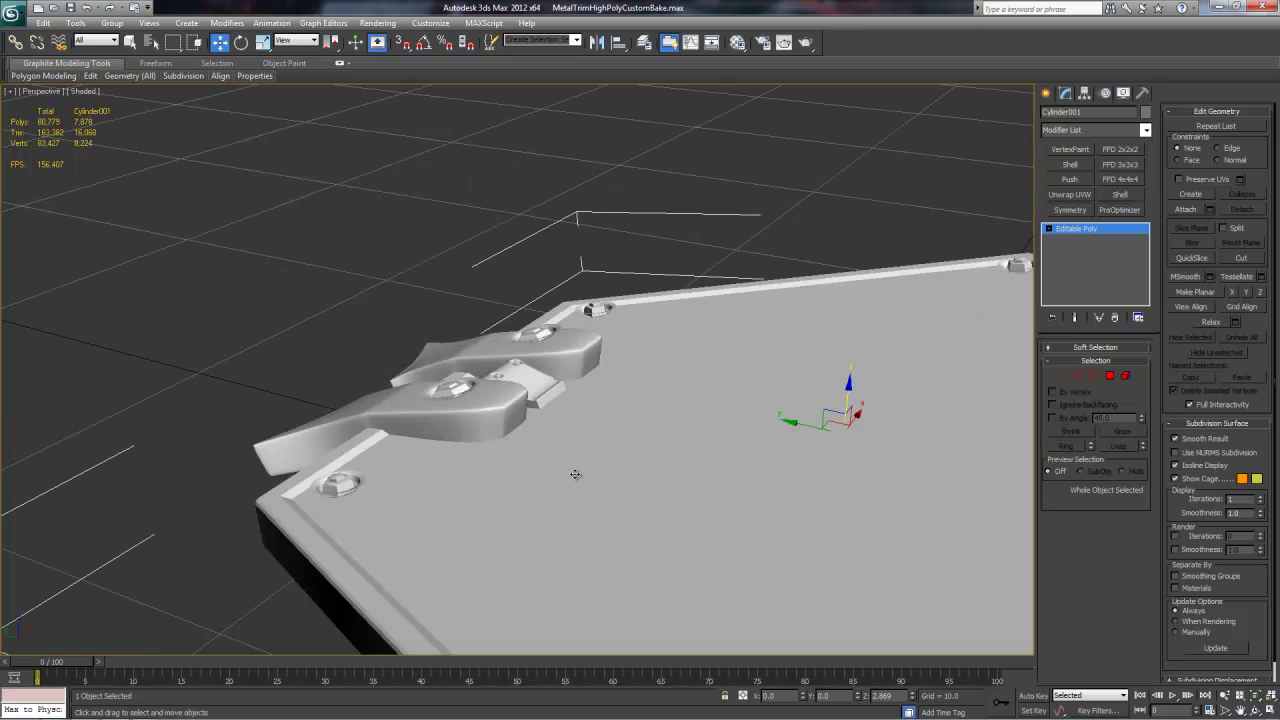
key(F3)
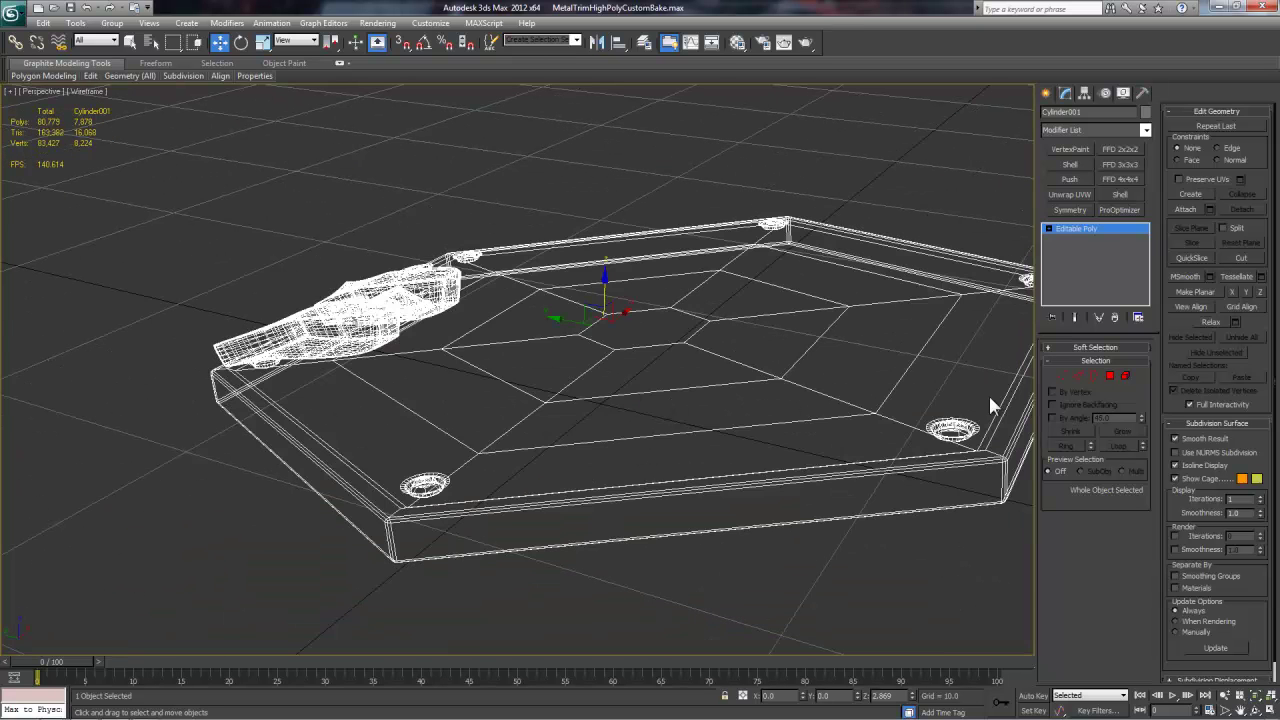
click(1126, 376)
click(897, 503)
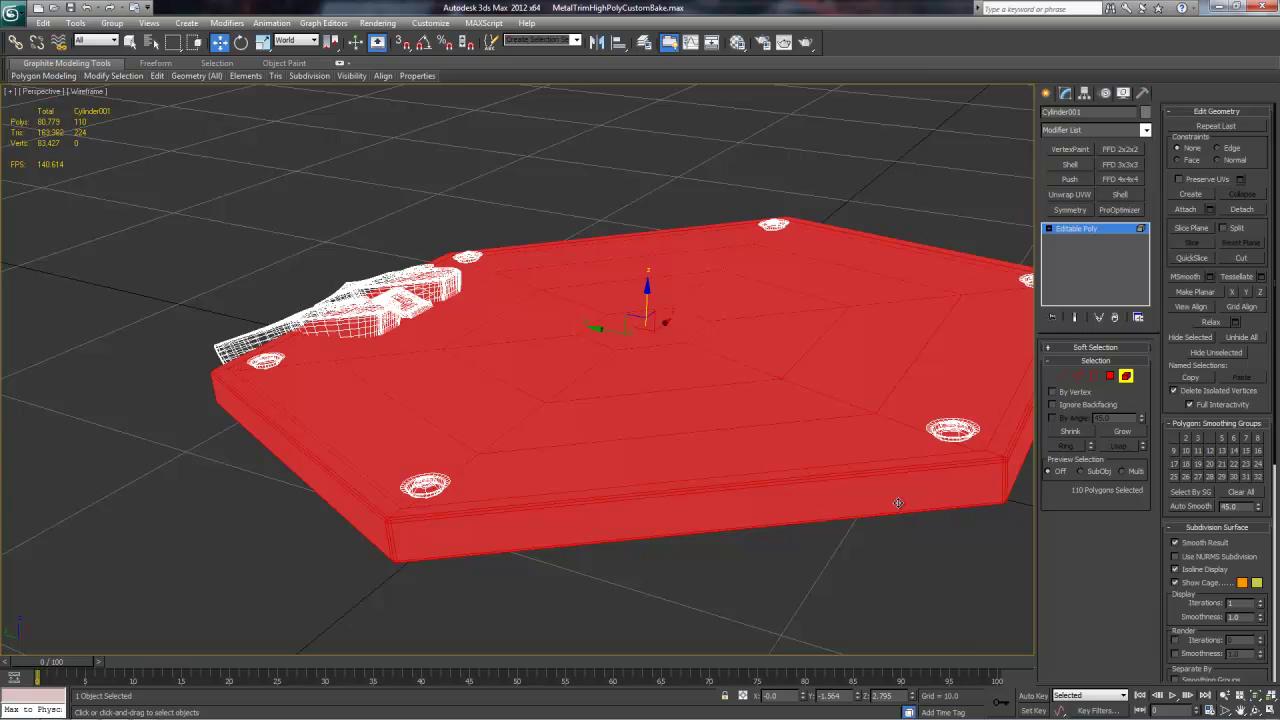
key(F3)
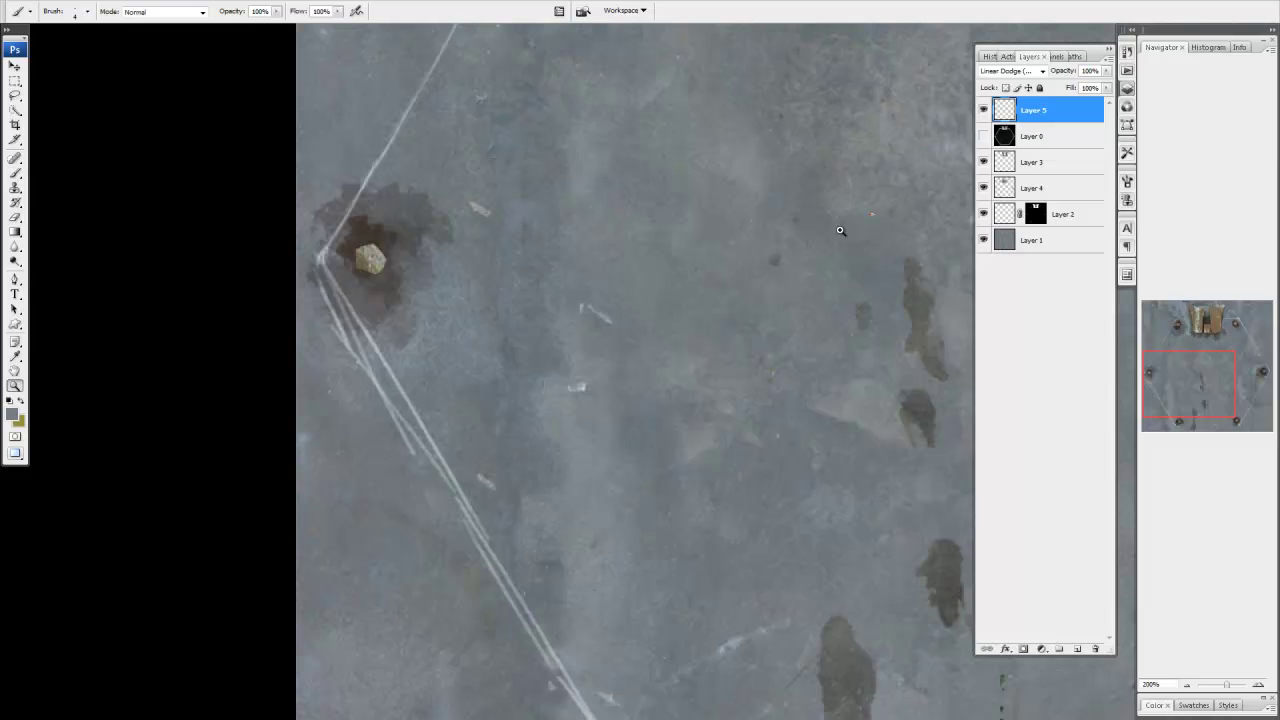
Step: Examine the painted roof tile texture in Photoshop and the textured tile from another angle in ZBrush
key(z)
alt+click(720, 289)
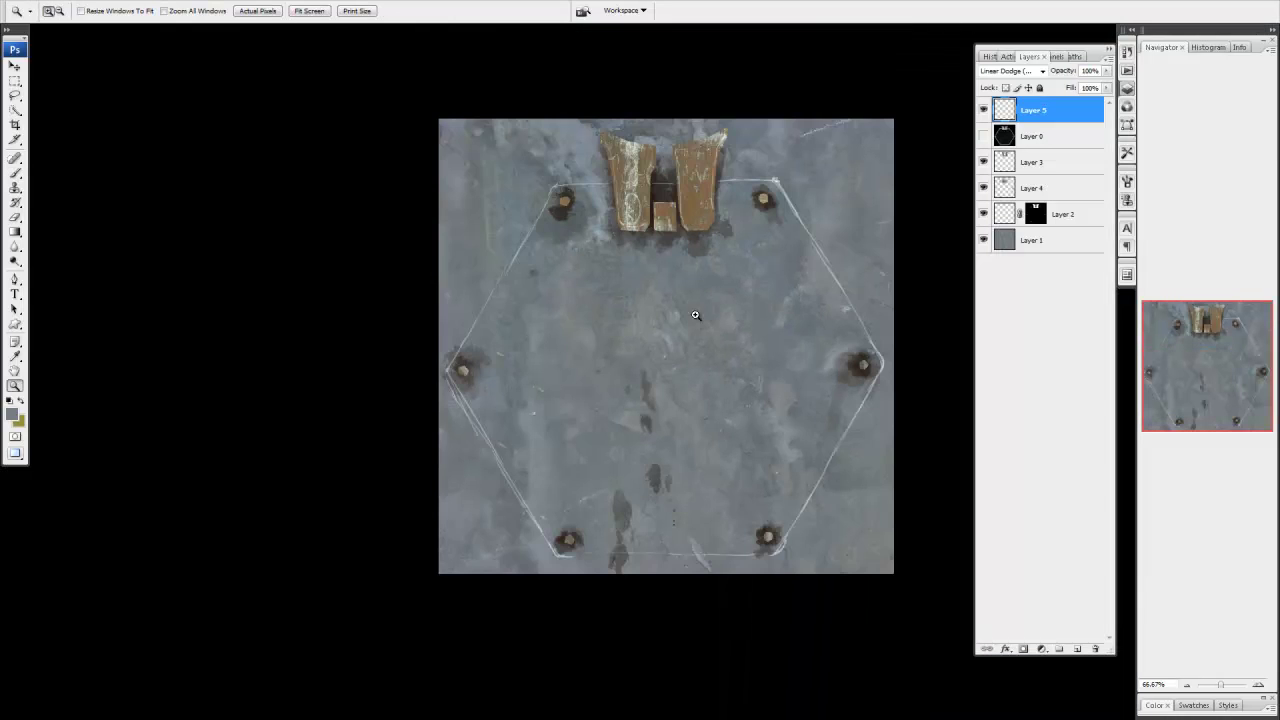
click(681, 216)
drag(659, 408, 679, 344)
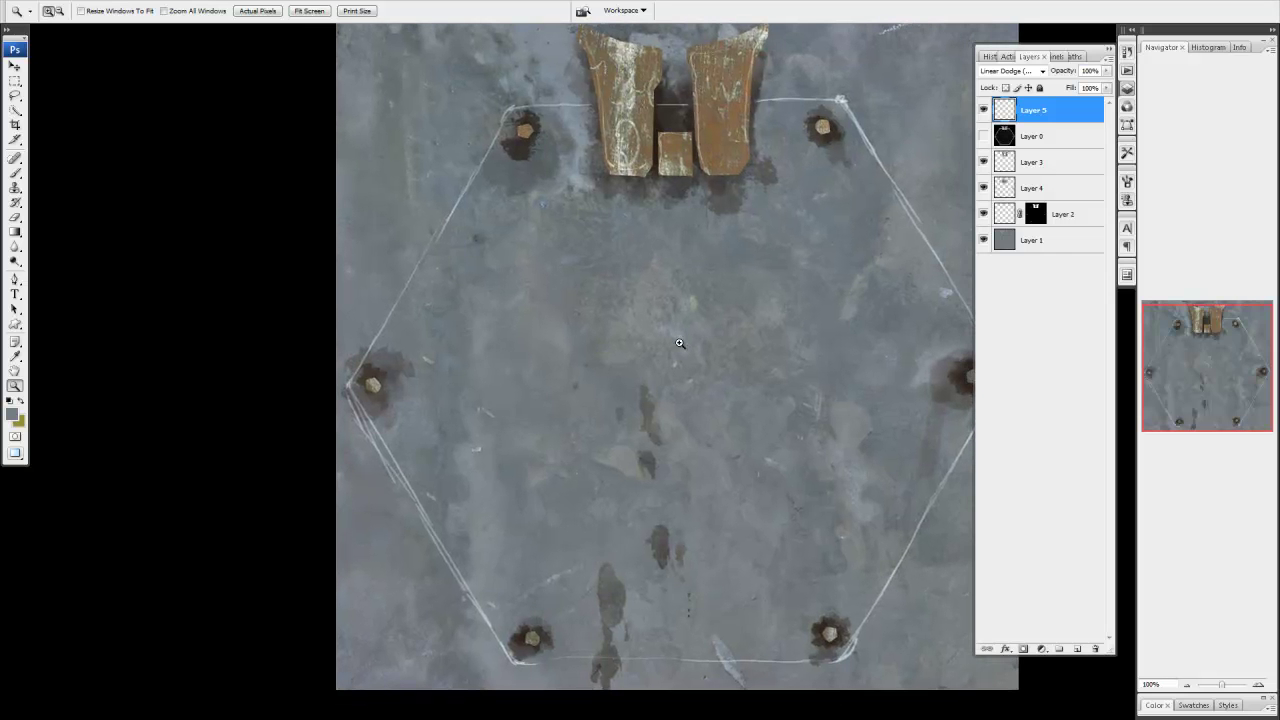
key(b)
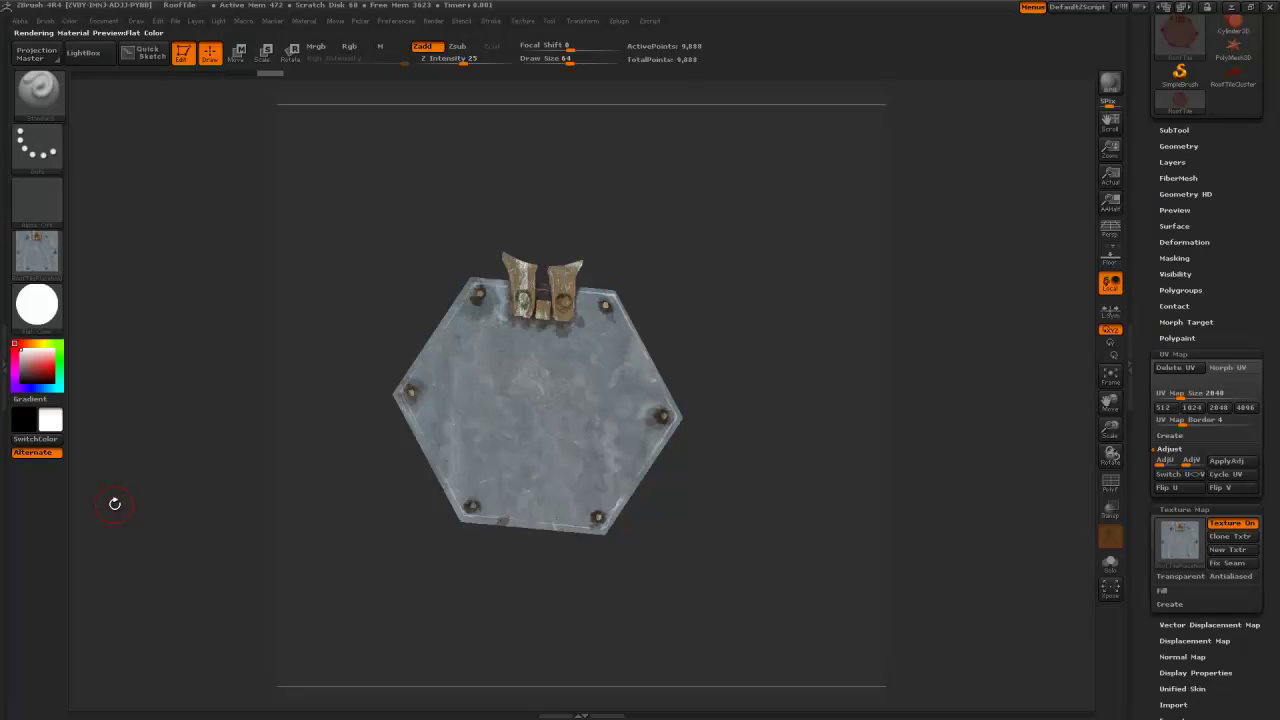
drag(532, 618, 566, 612)
drag(289, 437, 303, 520)
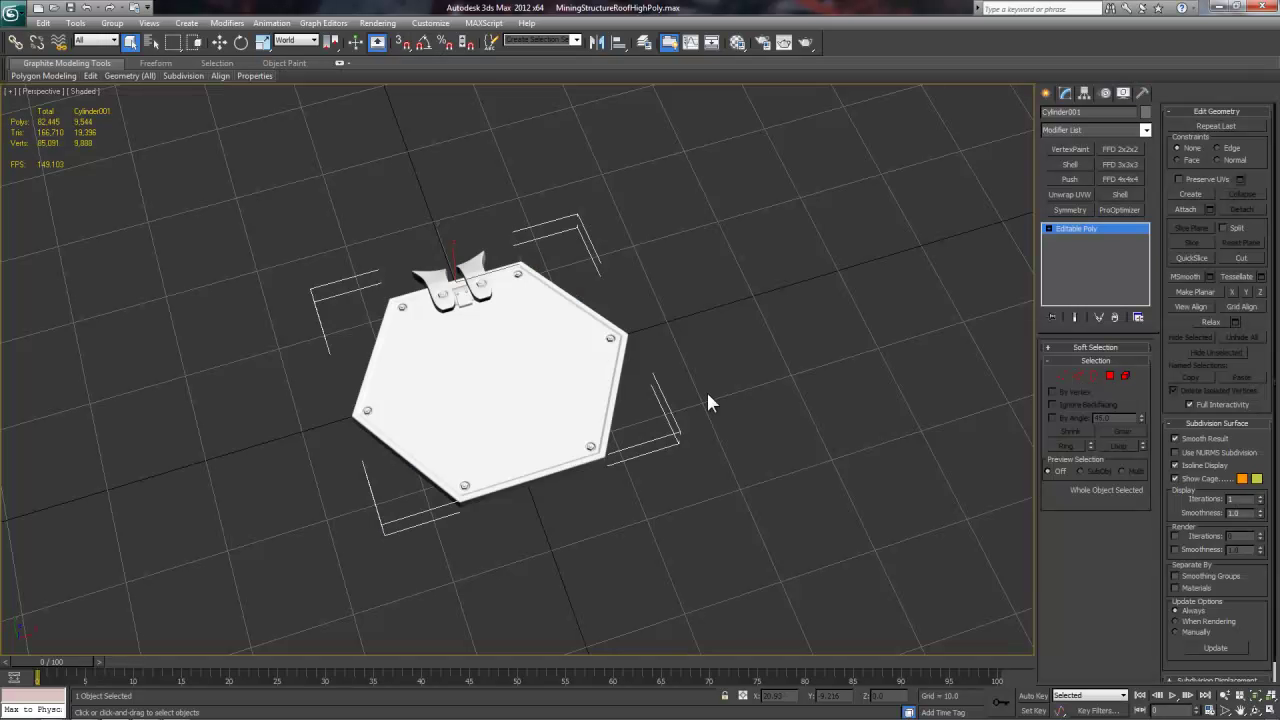
Step: In 3ds Max, apply an Unwrap UVW modifier to the tile and planar-map all of its faces
click(1069, 194)
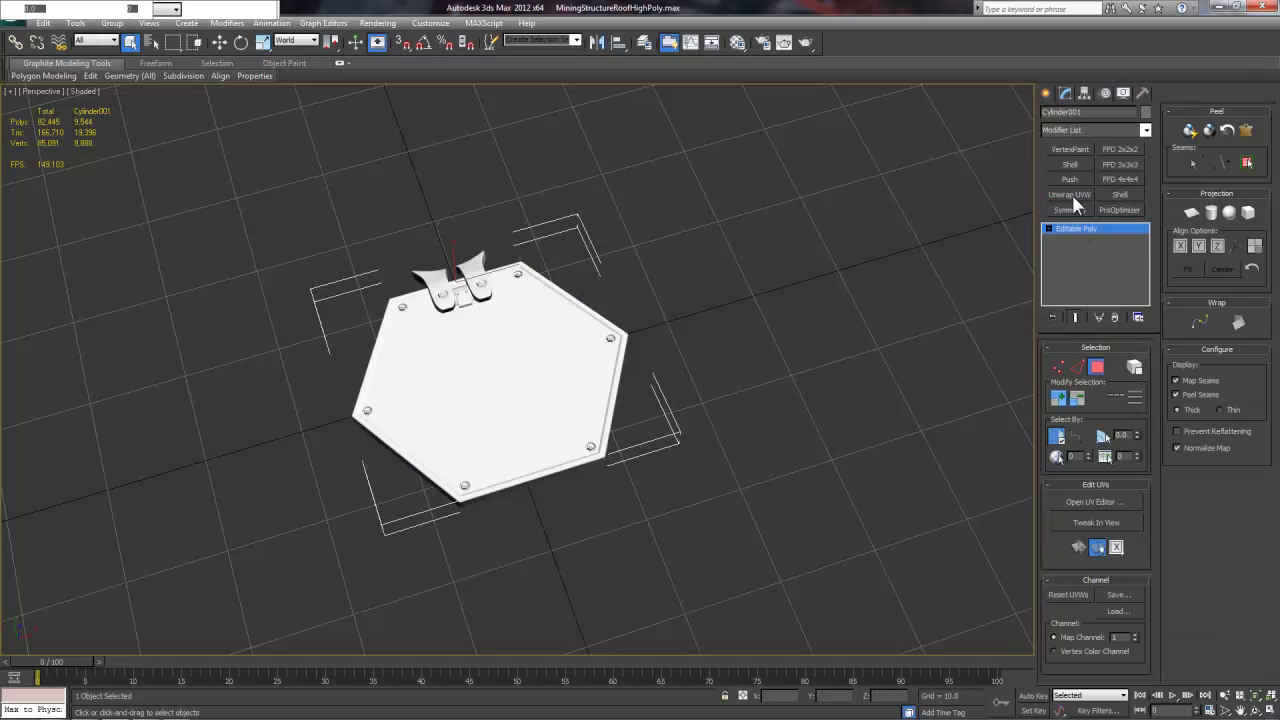
click(1090, 502)
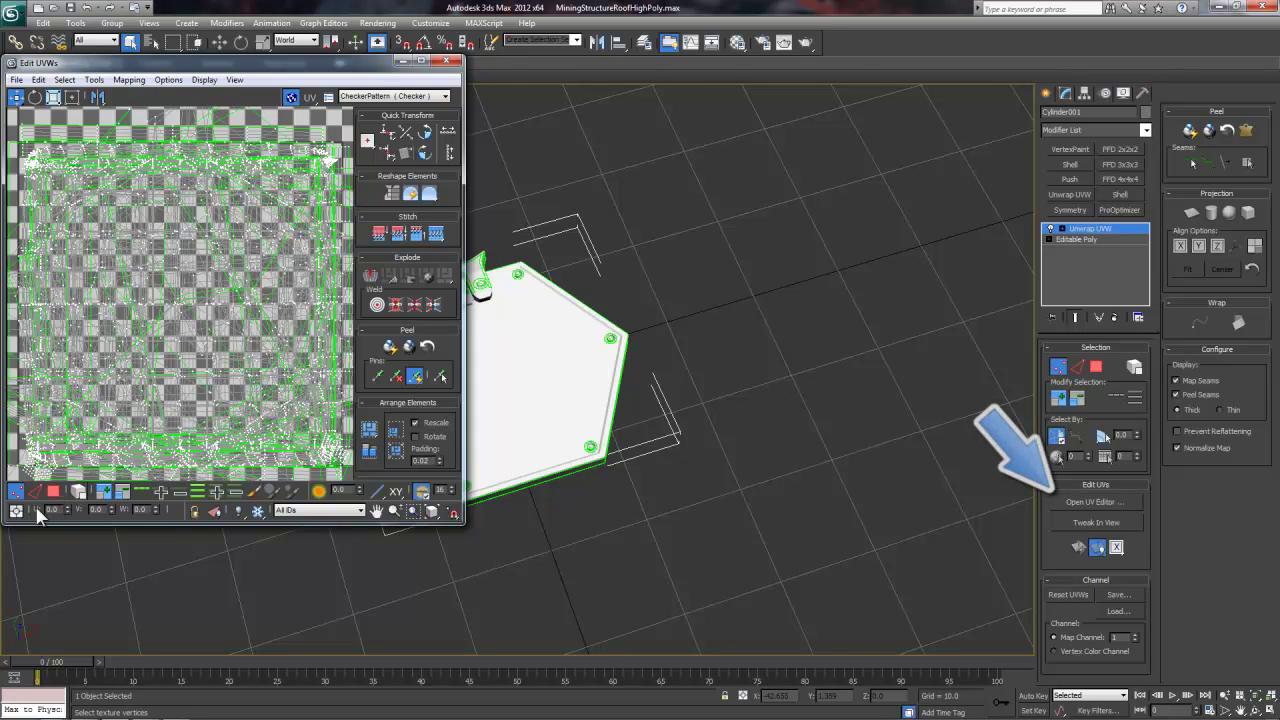
click(53, 492)
key(ctrl+a)
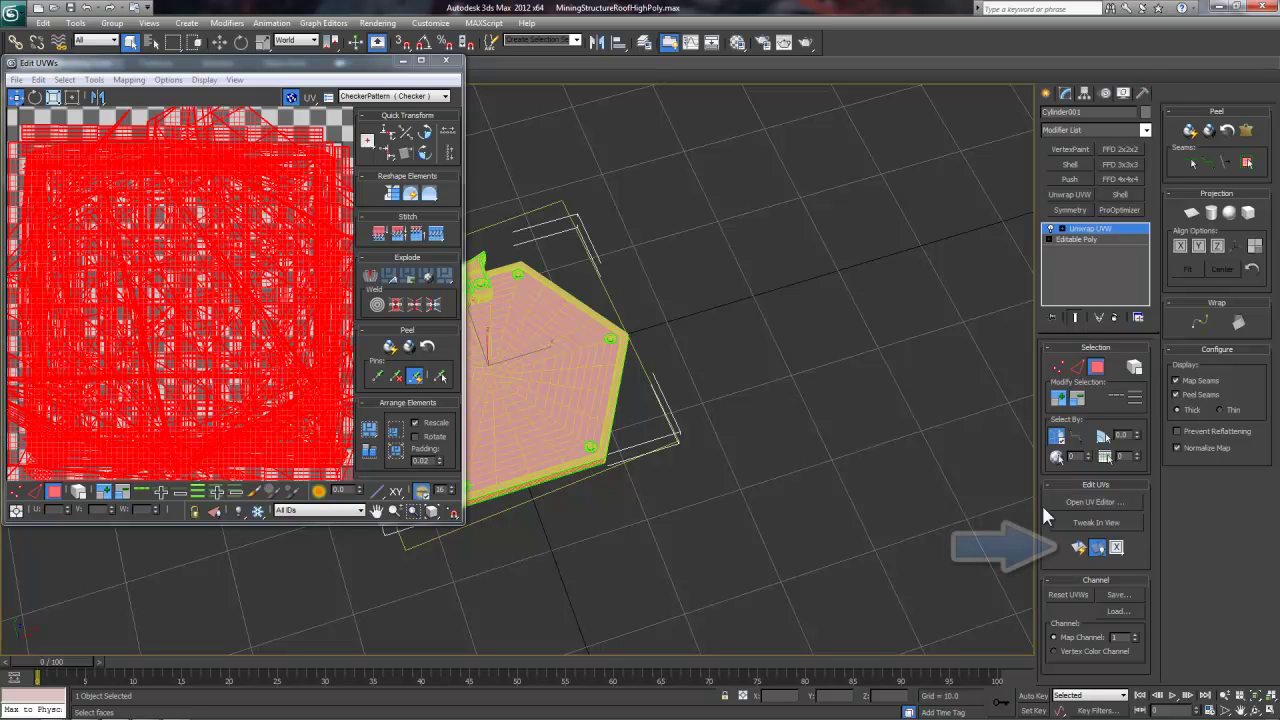
click(1079, 548)
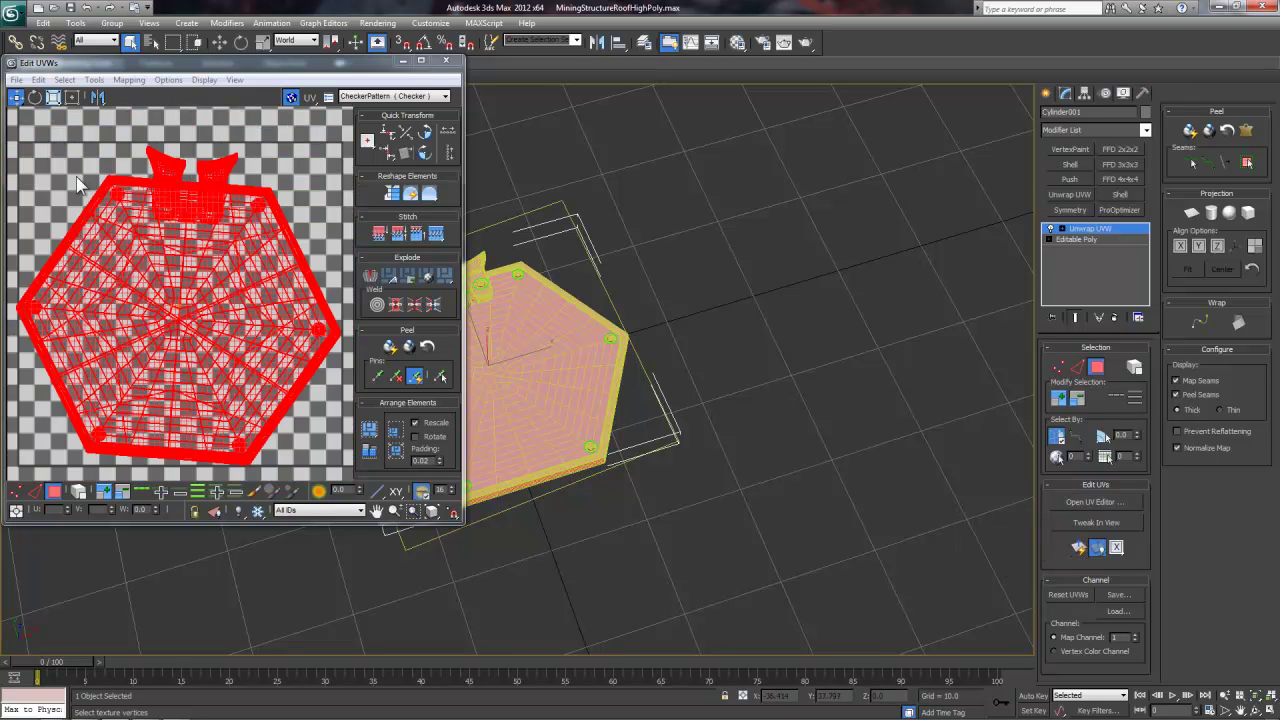
Step: Rotate the tile's UV layout so the hexagon's upper edge lies level in the UV square
click(70, 103)
drag(12, 309, 1, 324)
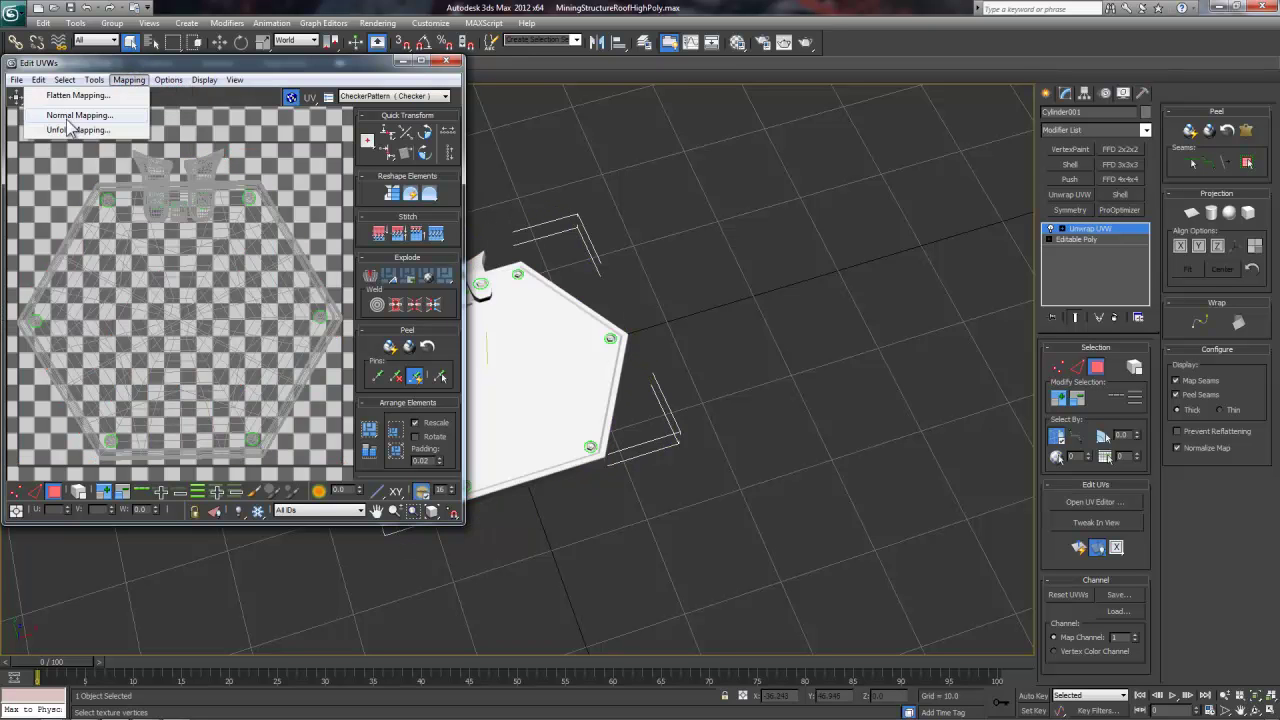
Step: Render the tile's UVW template at 1024 by 1024
mouse_move(97, 83)
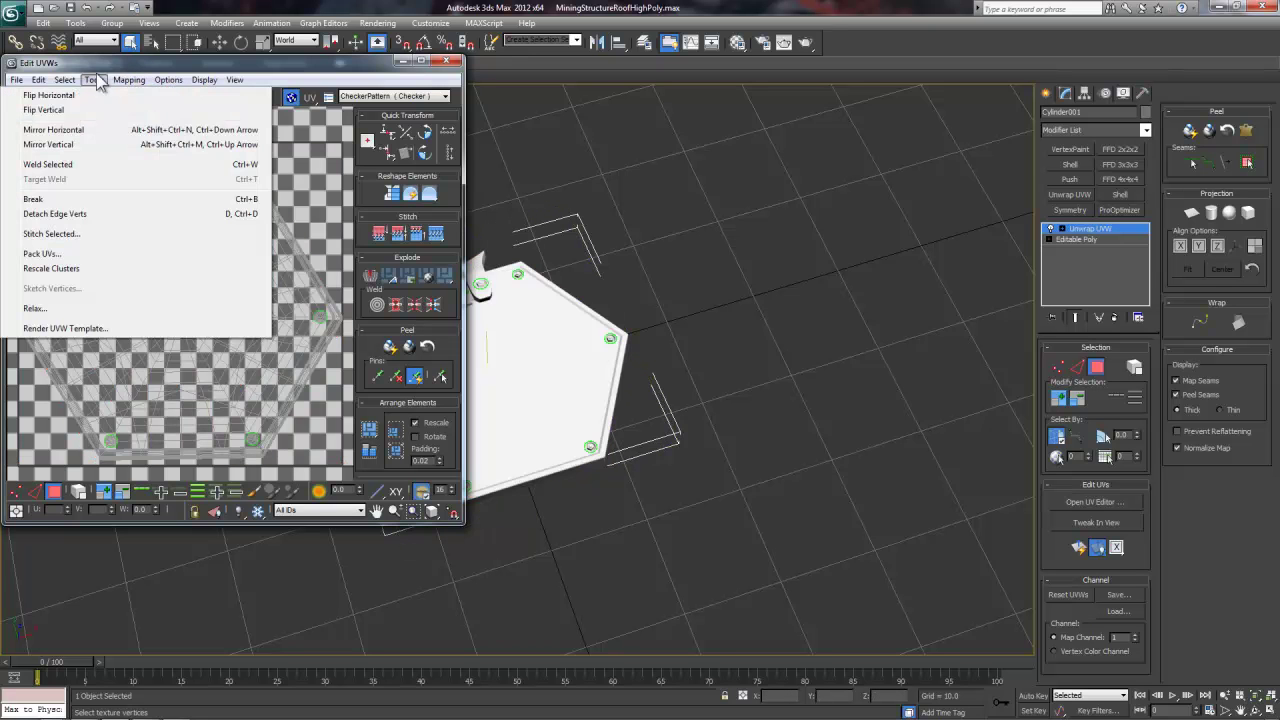
click(84, 328)
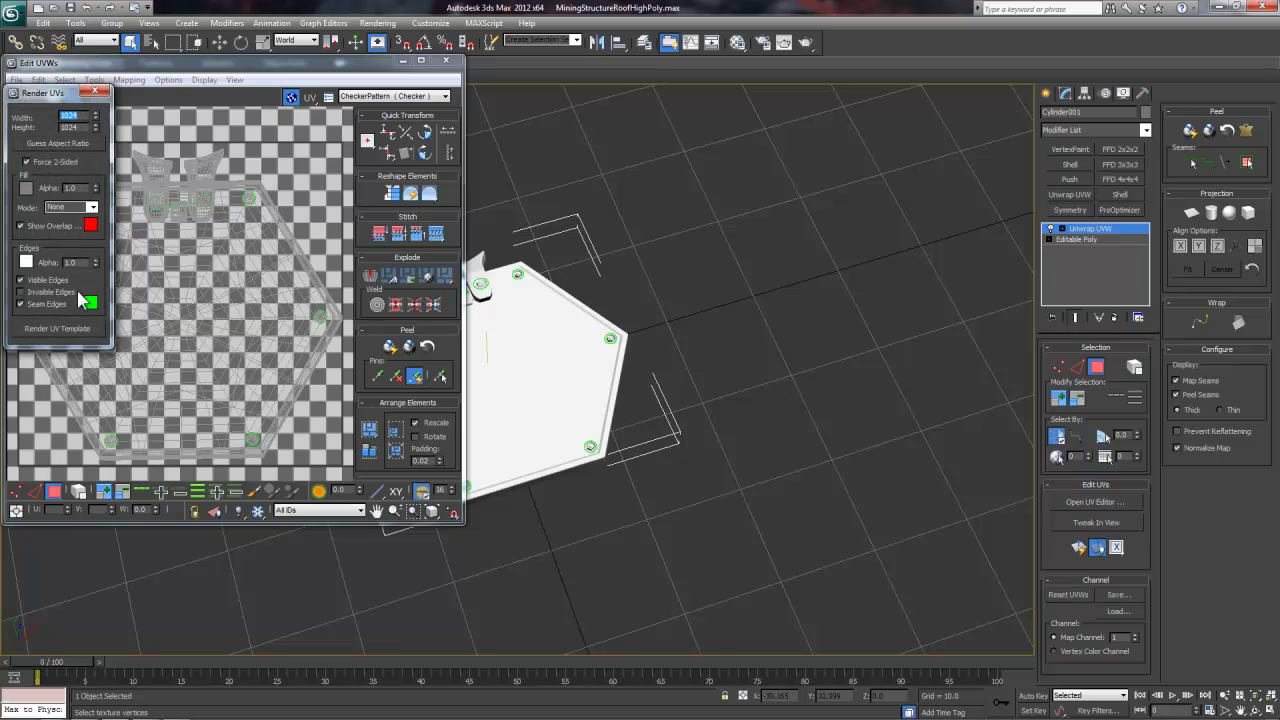
click(70, 332)
click(69, 325)
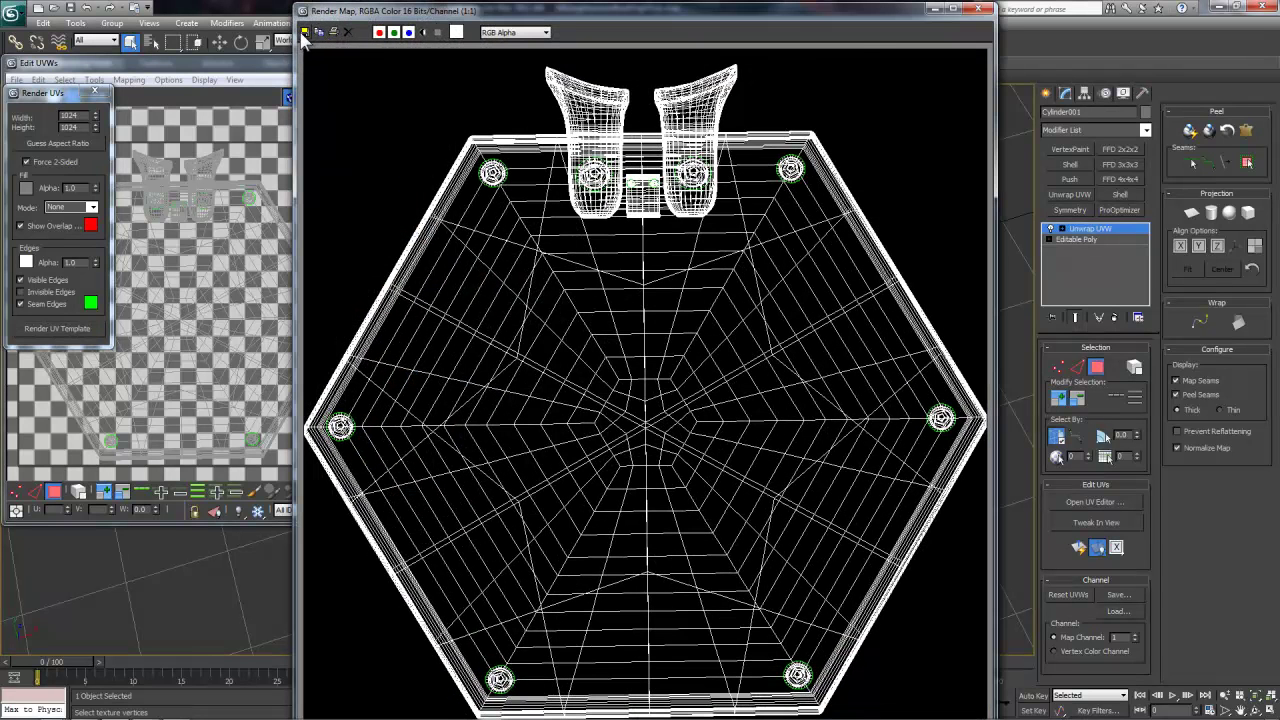
Step: Save the rendered UV template as a TIF image named RoofTileUvs
click(304, 32)
click(396, 364)
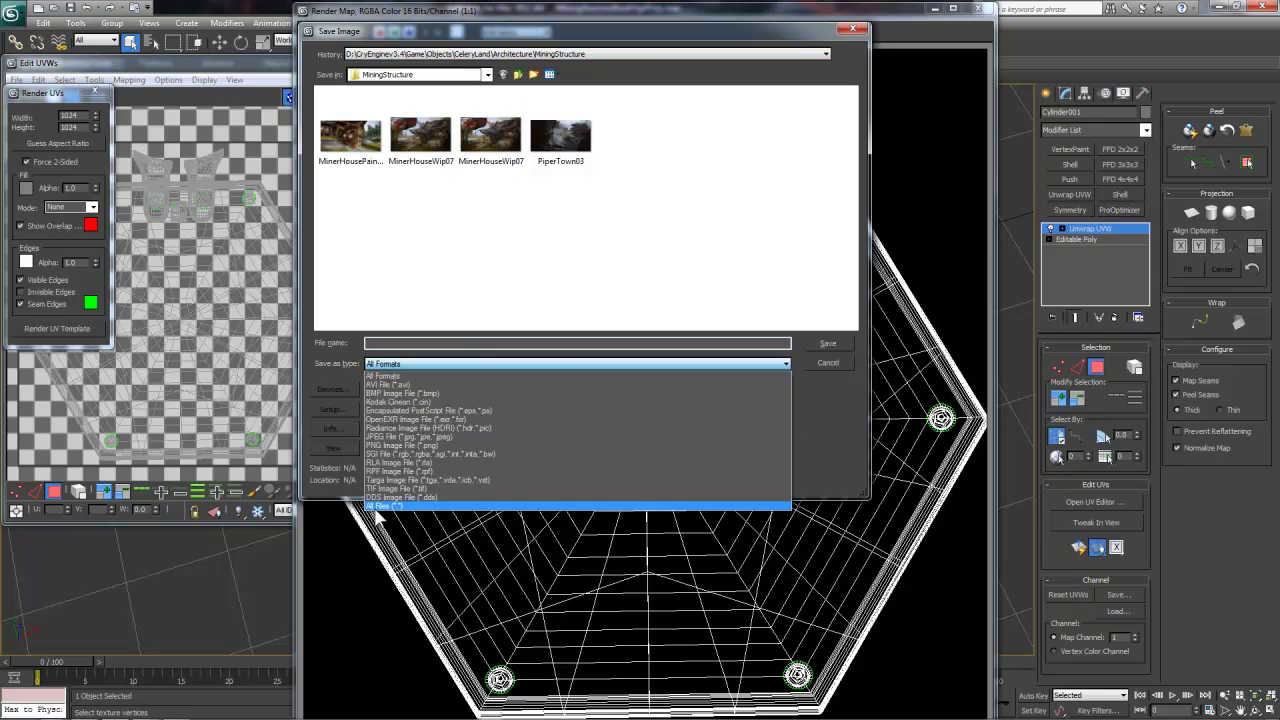
click(381, 487)
click(403, 344)
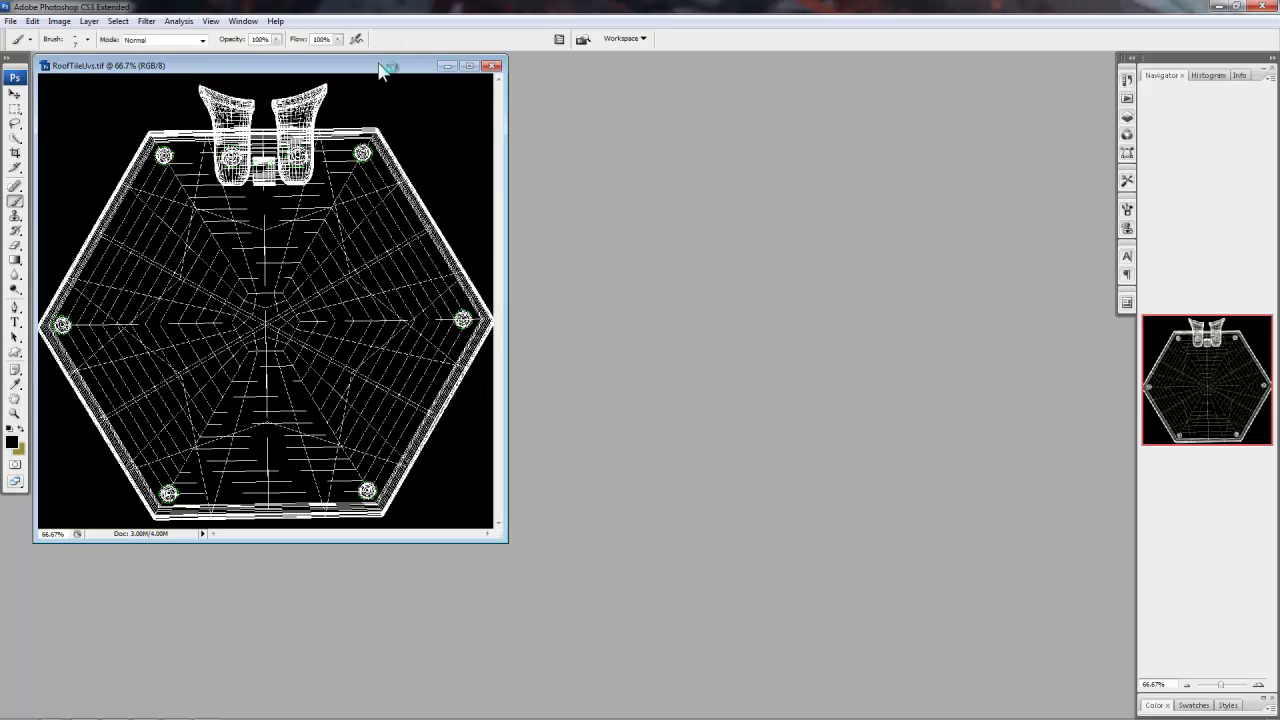
Step: In Photoshop, enlarge the UV template's window, unlock its Background as Layer 0 and move that layer above all others
drag(383, 69, 541, 82)
drag(662, 540, 834, 651)
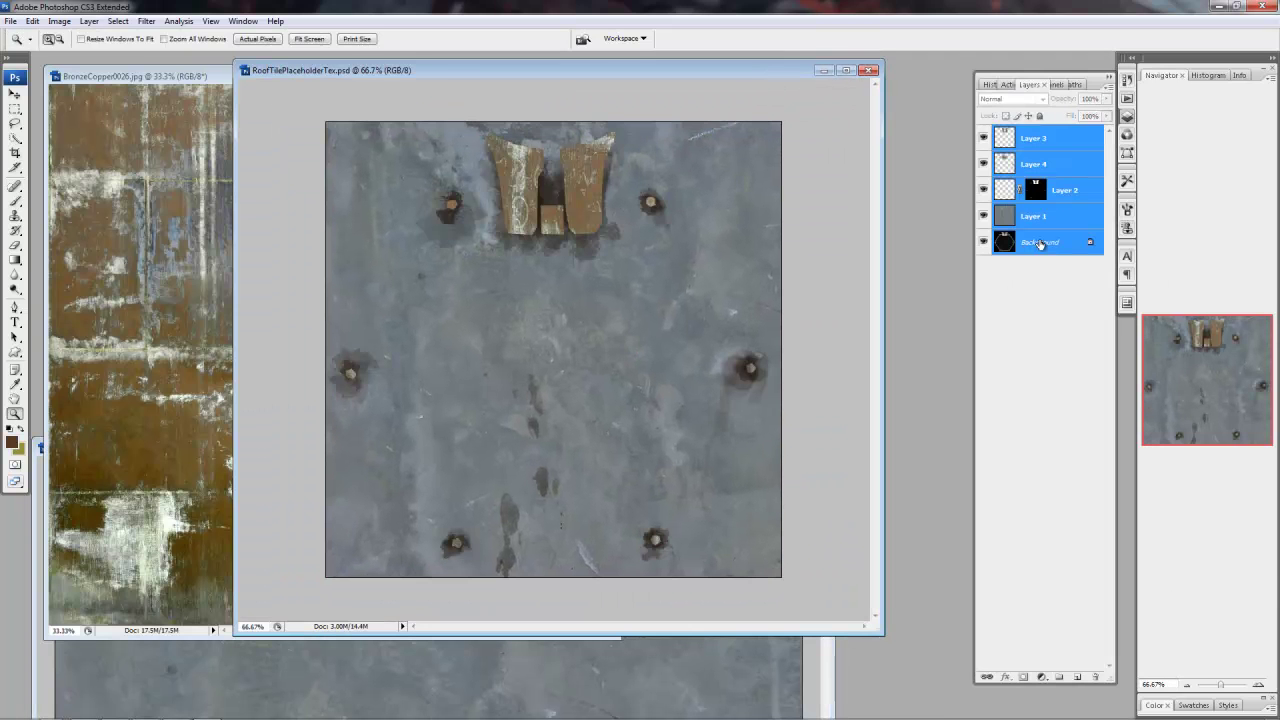
double_click(1042, 240)
key(Return)
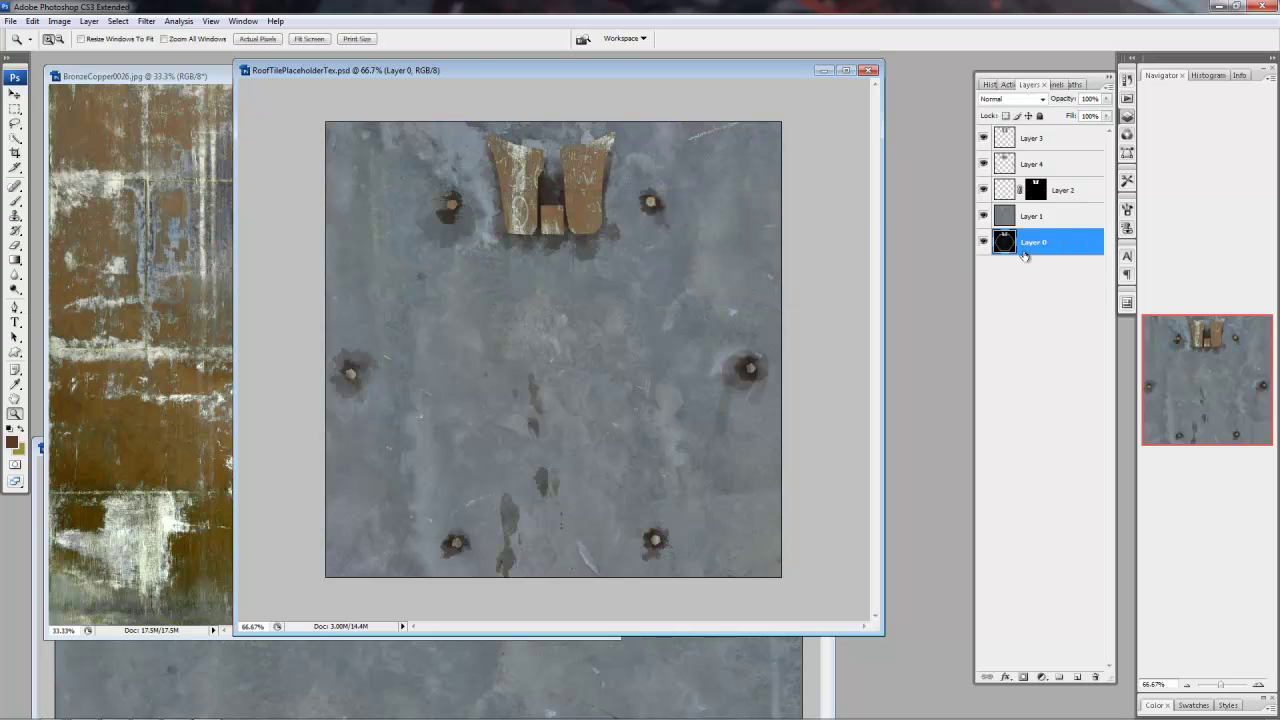
drag(1030, 242, 1032, 132)
Step: Set the UV template layer to Lighten blending at 18% opacity and add a new layer
click(1031, 100)
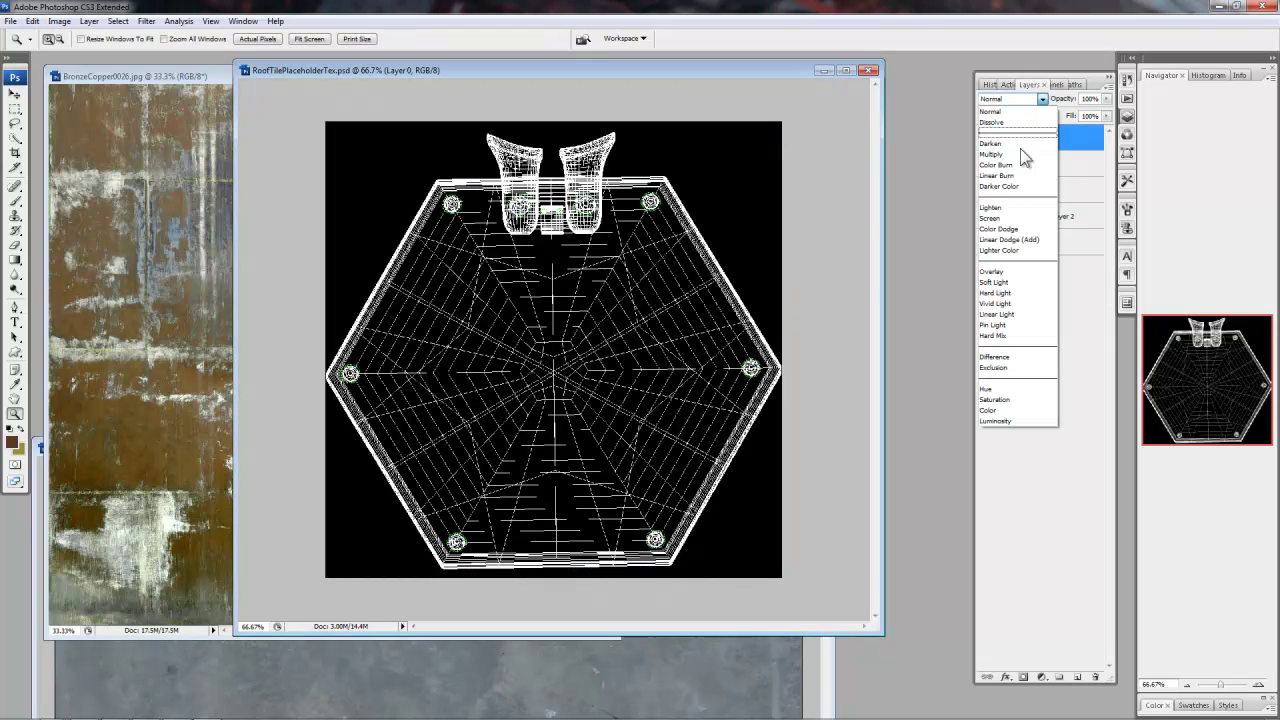
click(995, 208)
click(1106, 98)
drag(1100, 113, 1052, 117)
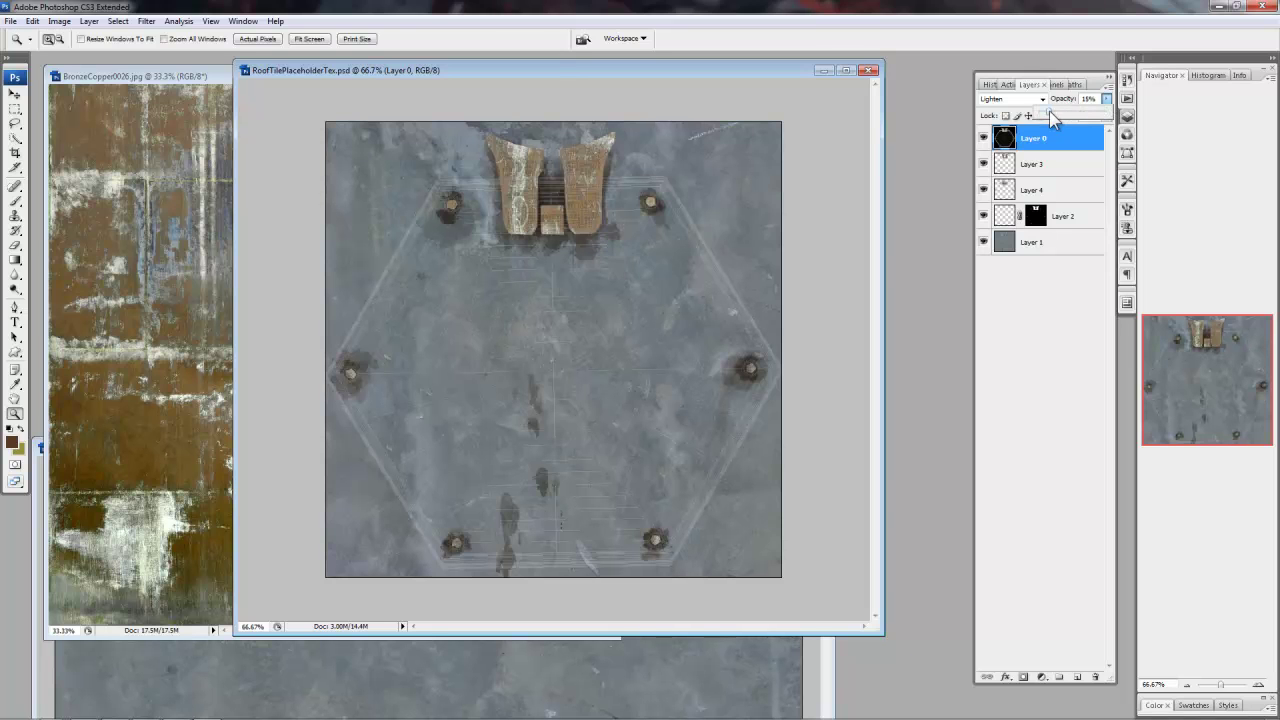
click(1077, 678)
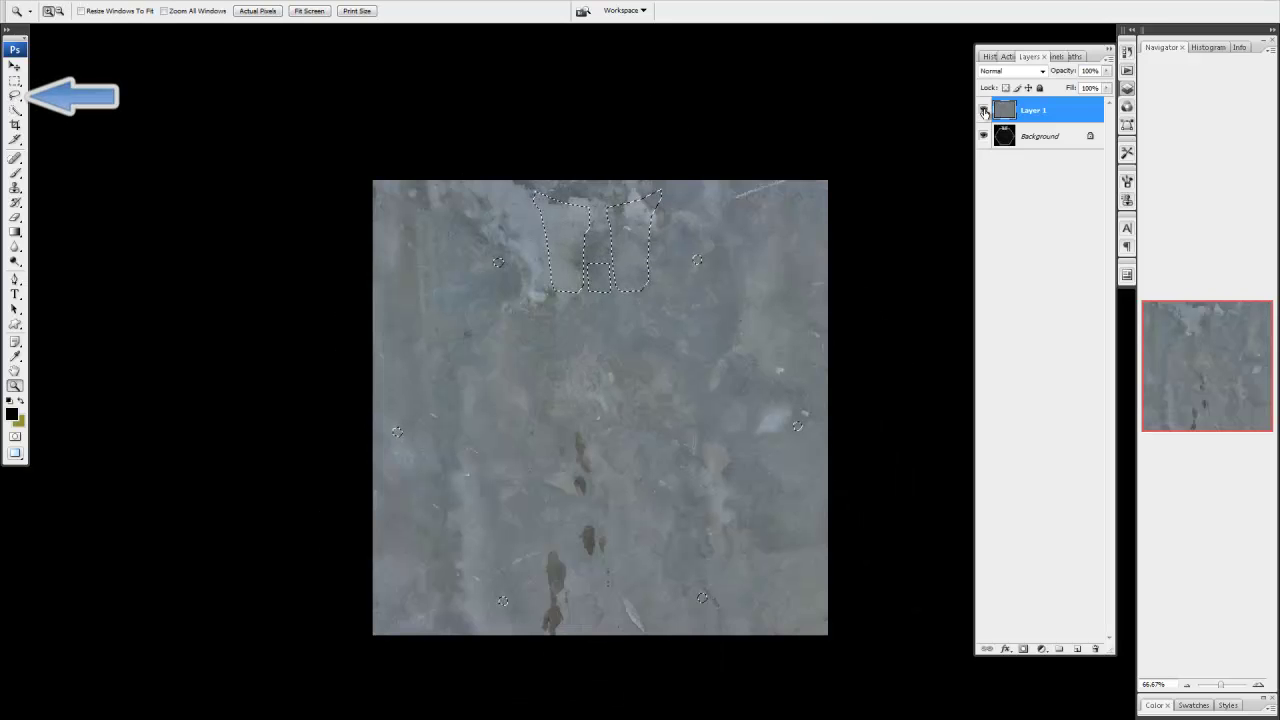
Step: Add a new layer and paint dark rust stains around the five remaining bolts in Multiply blending
mouse_move(902, 340)
mouse_down()
mouse_move(846, 337)
mouse_move(851, 366)
mouse_move(828, 370)
mouse_up()
click(1077, 649)
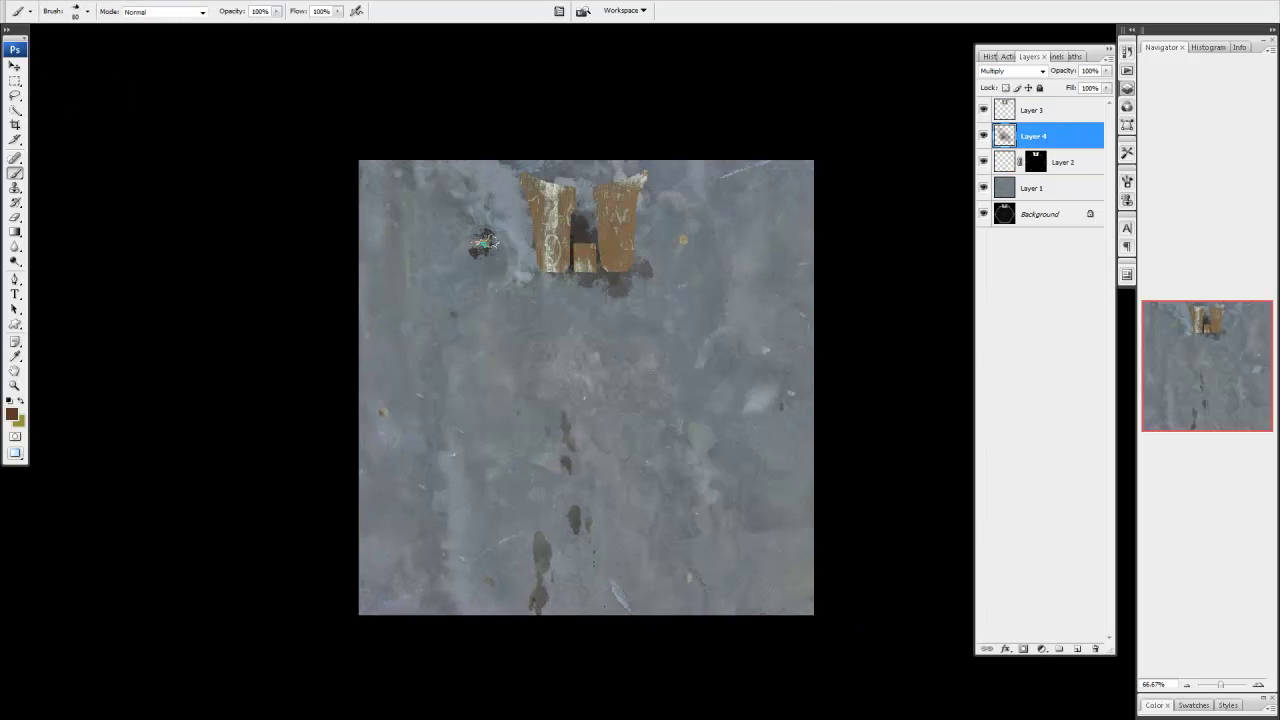
click(683, 240)
click(780, 405)
click(688, 578)
click(488, 580)
click(383, 410)
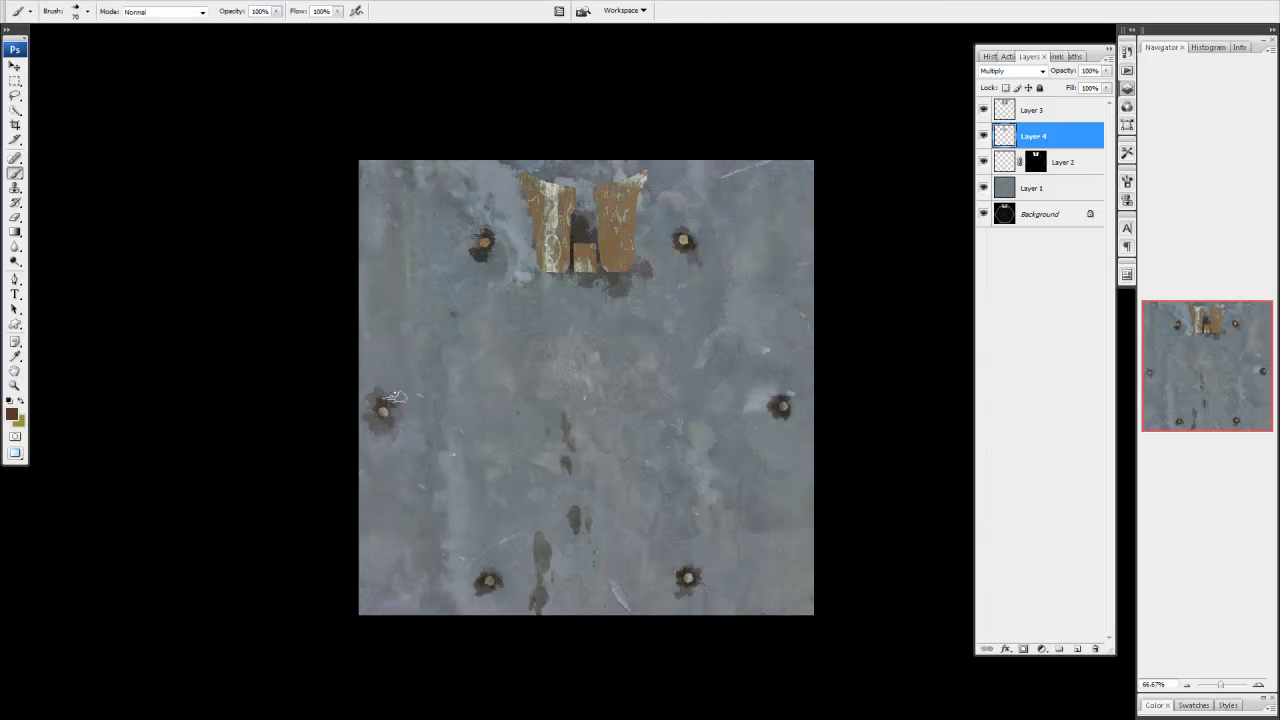
Step: Reduce the brush size and paint strokes along the clamp's edges and a streak below the right-hand bolt
key(bracketleft)
key(bracketleft)
key(bracketleft)
key(bracketleft)
drag(526, 197, 540, 276)
drag(586, 205, 590, 262)
drag(639, 197, 632, 268)
drag(785, 398, 748, 468)
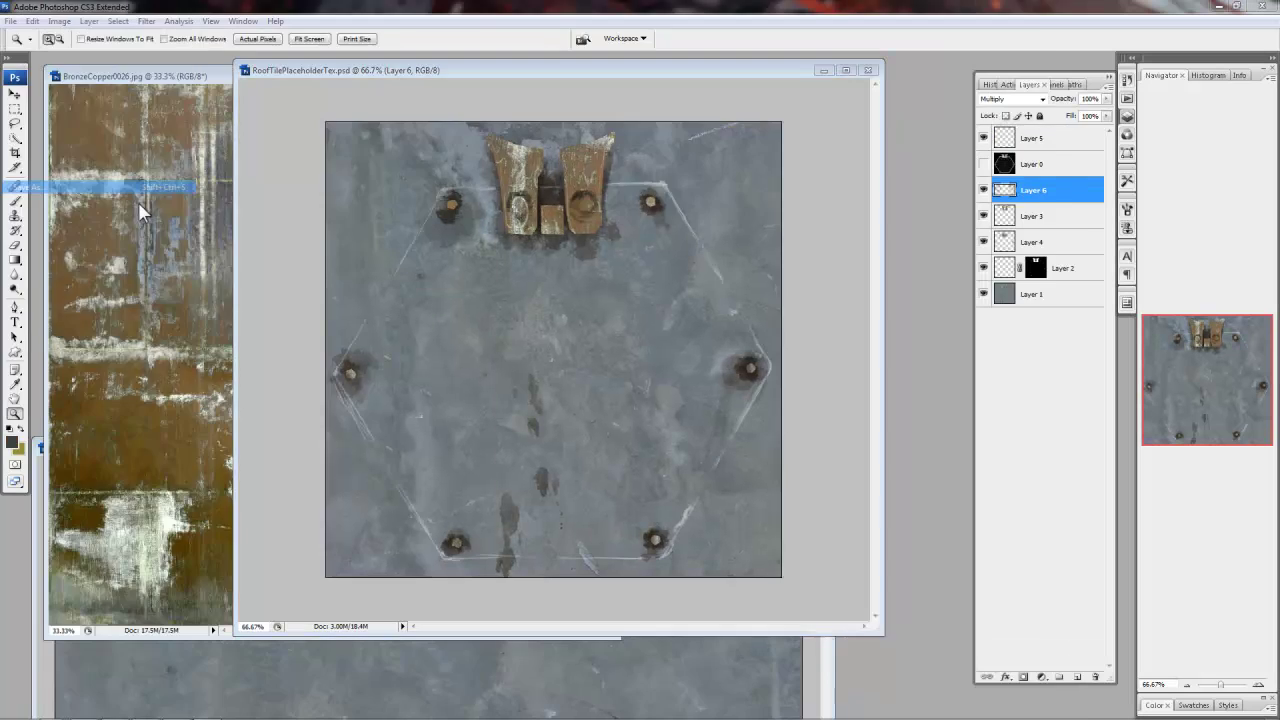
Step: Save the texture as RoofTilePlaceholderTex.psd with Maximize Compatibility enabled
key(ctrl+shift+s)
key(Return)
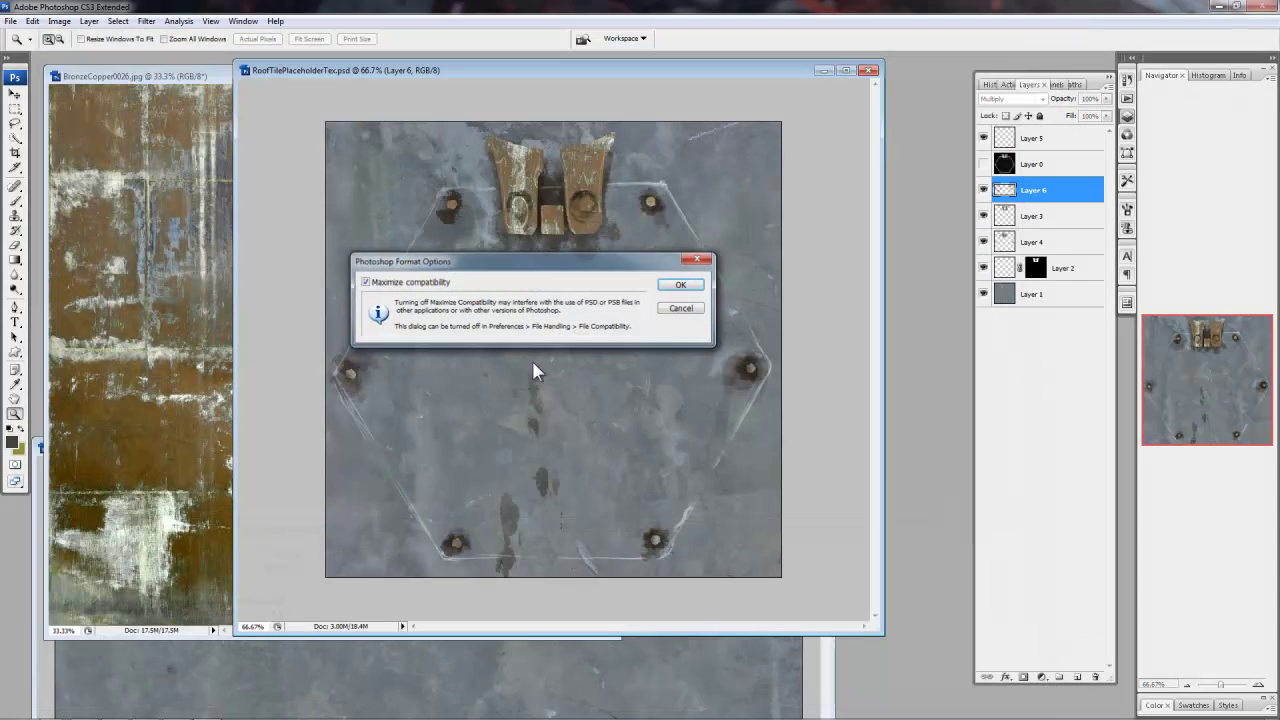
key(Return)
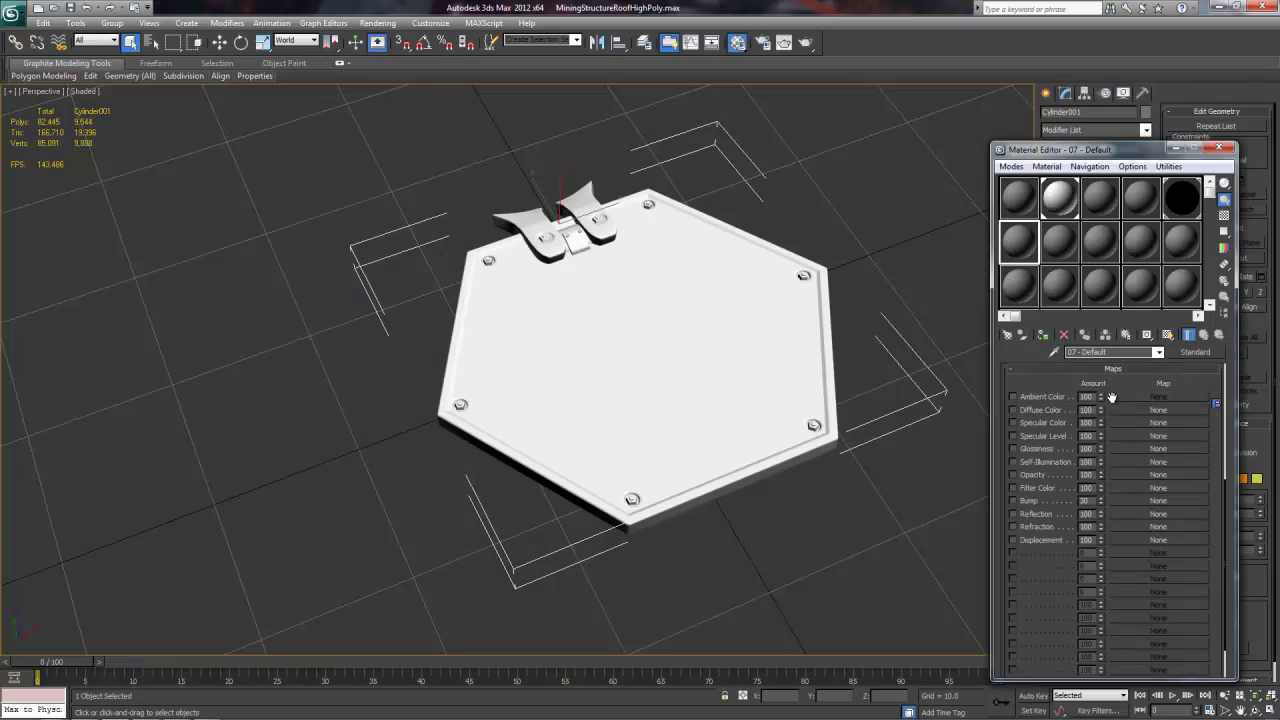
Step: In 3ds Max, load RoofTilePlaceholderTex.psd as the 07 - Default material's diffuse map, show it in the viewport and assign it to the tile
click(1130, 411)
click(490, 188)
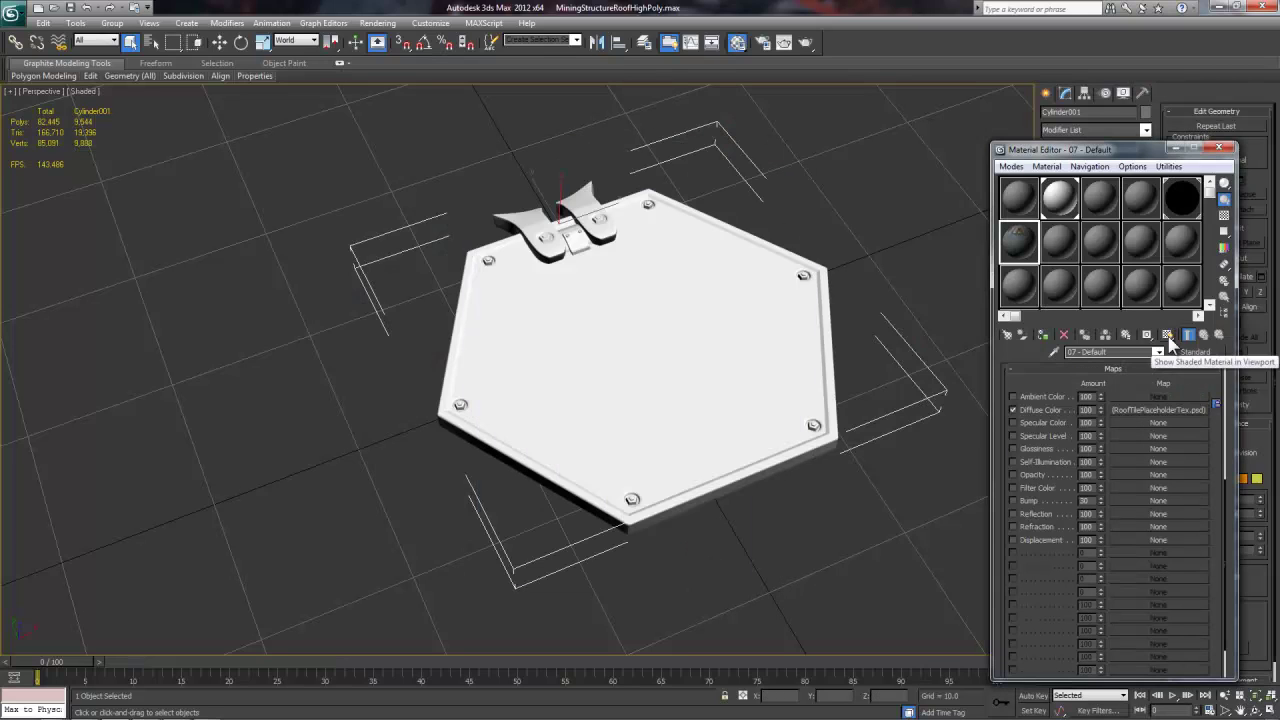
click(1167, 334)
click(1042, 334)
alt+middle_drag(900, 380, 679, 343)
scroll(866, 430, down, 3)
key(alt+Tab)
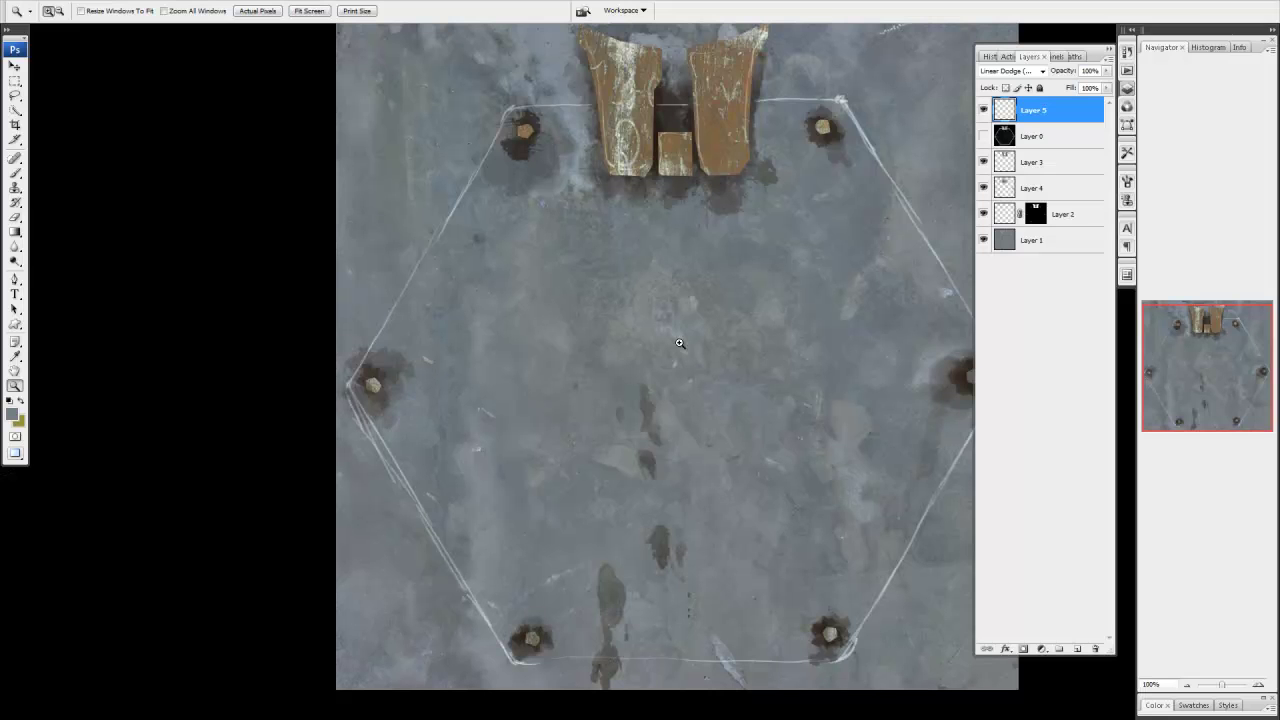
Step: In 3ds Max, shift the rear centre roof tile slightly sideways and raise it to about Z 0.74
key(b)
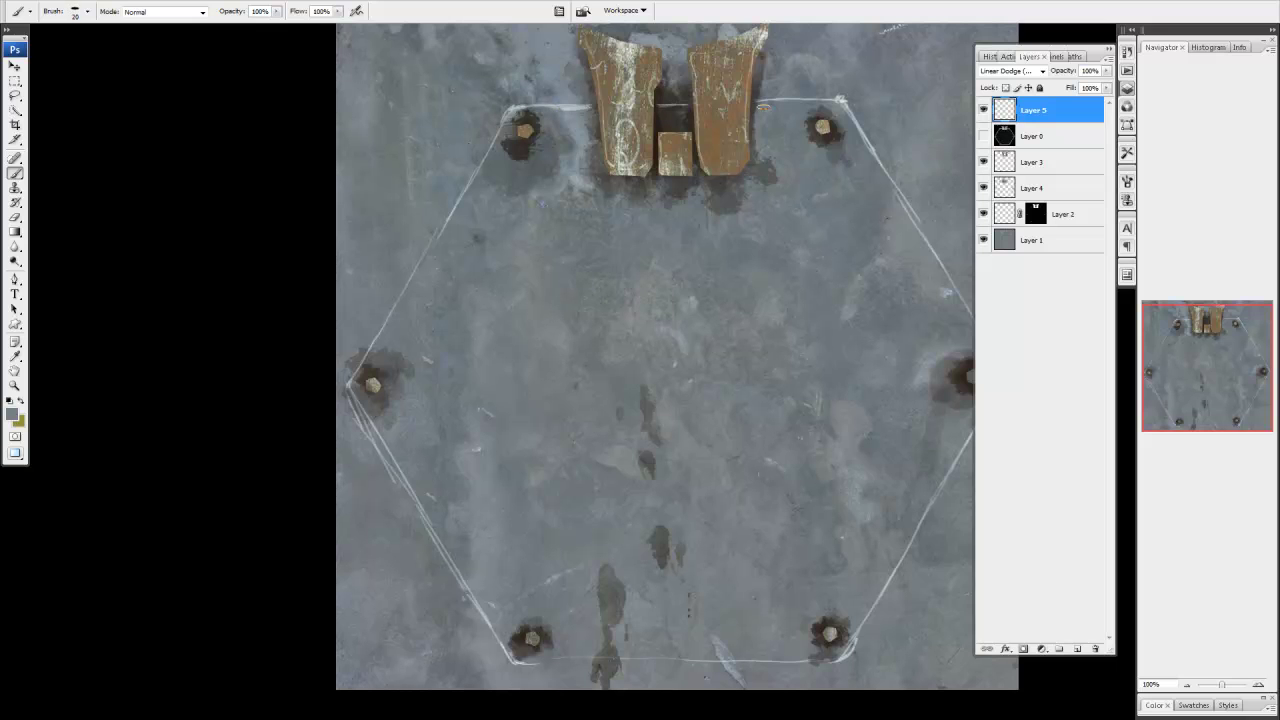
key(w)
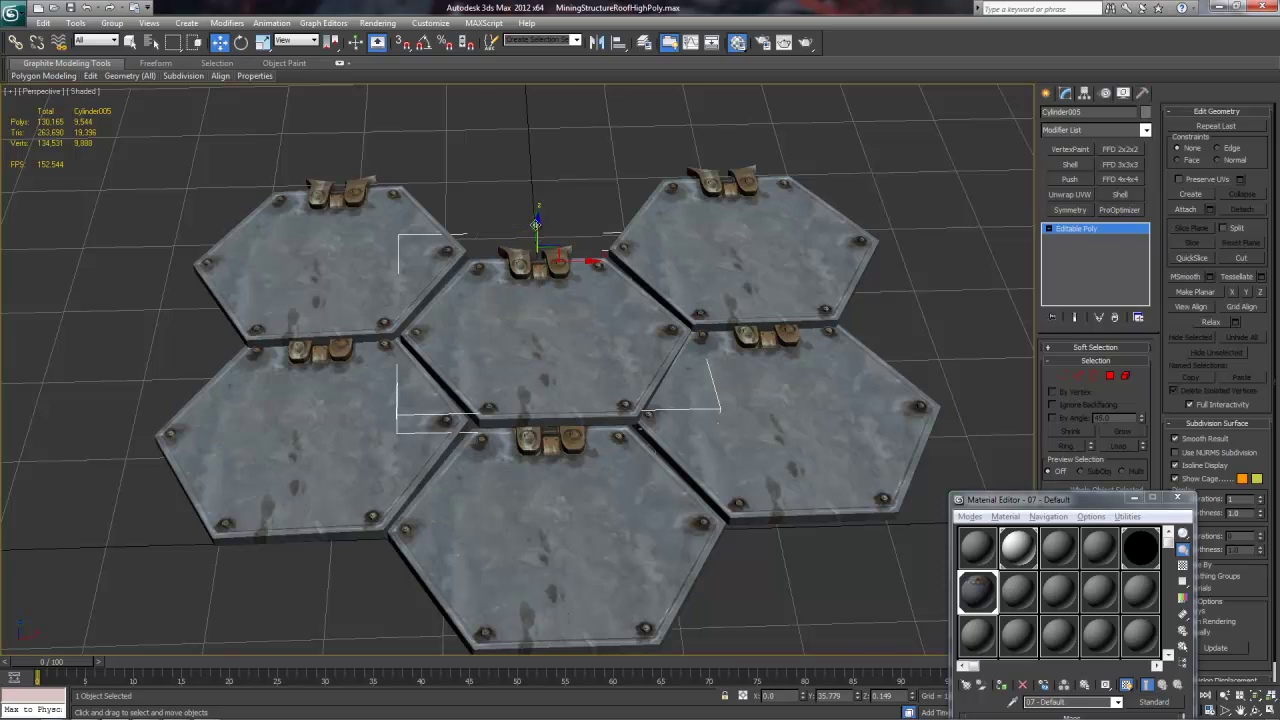
alt+middle_drag(537, 230, 585, 250)
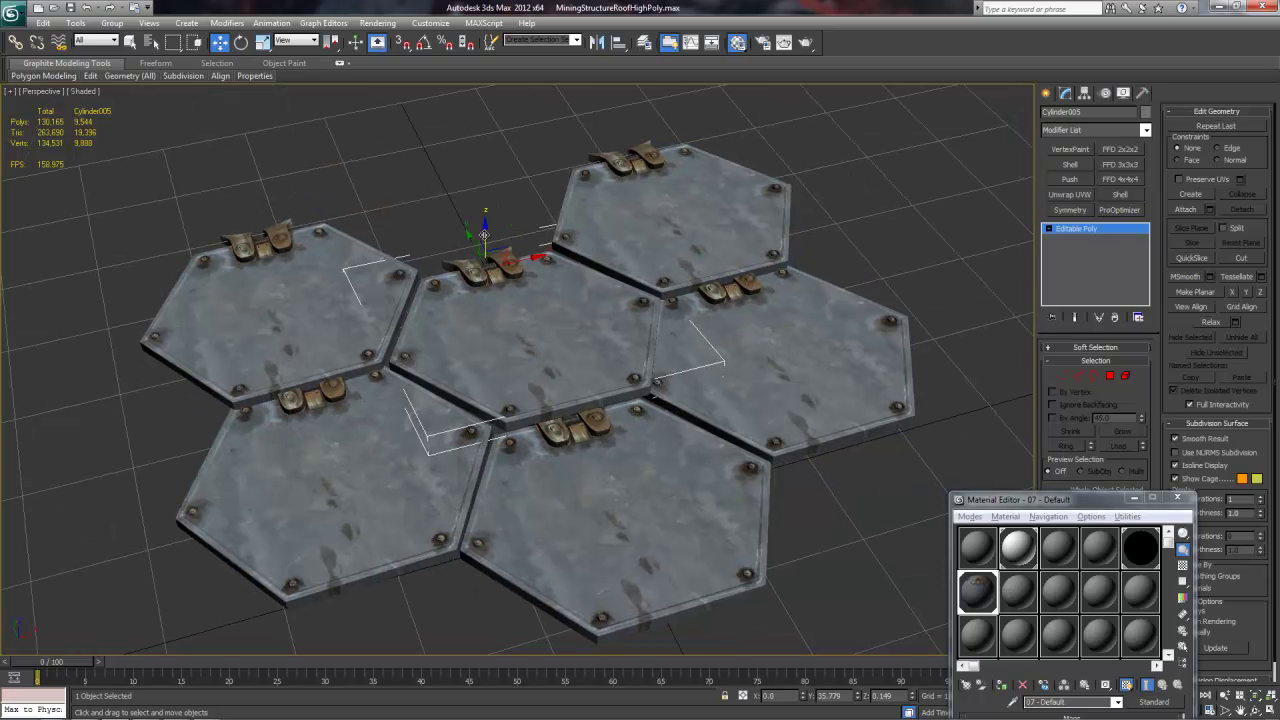
drag(487, 237, 530, 254)
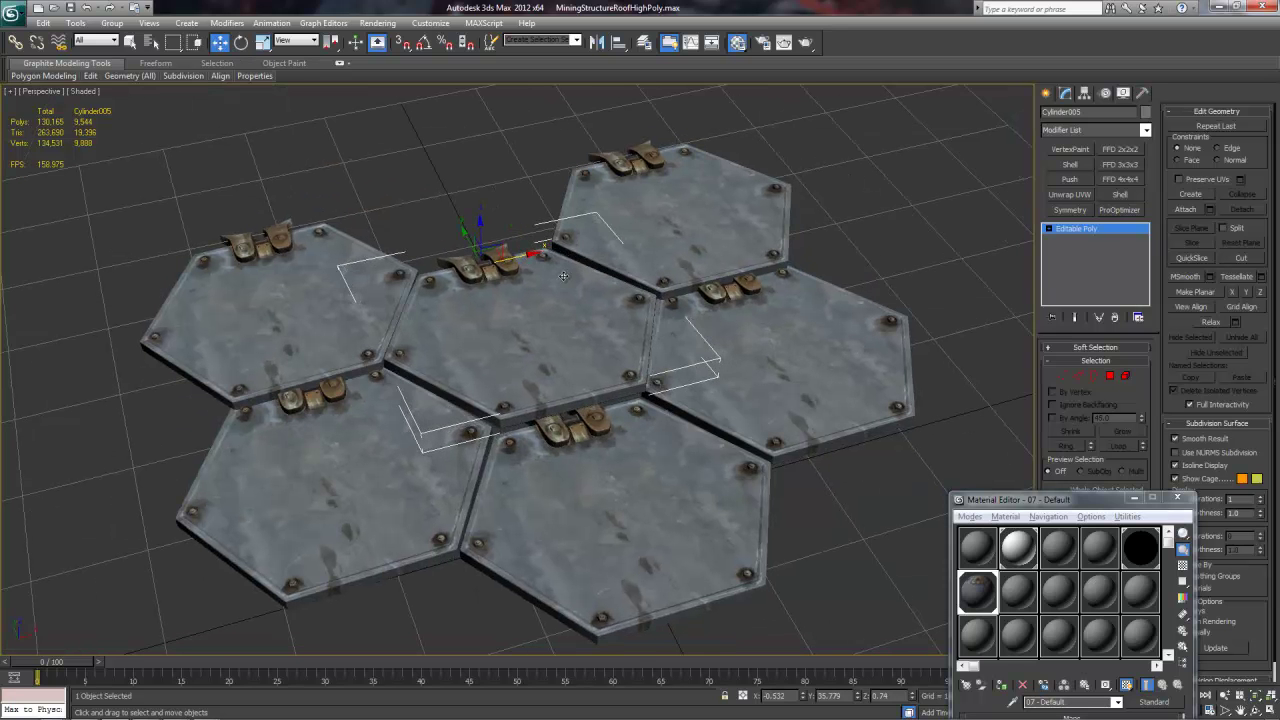
alt+middle_drag(530, 254, 613, 283)
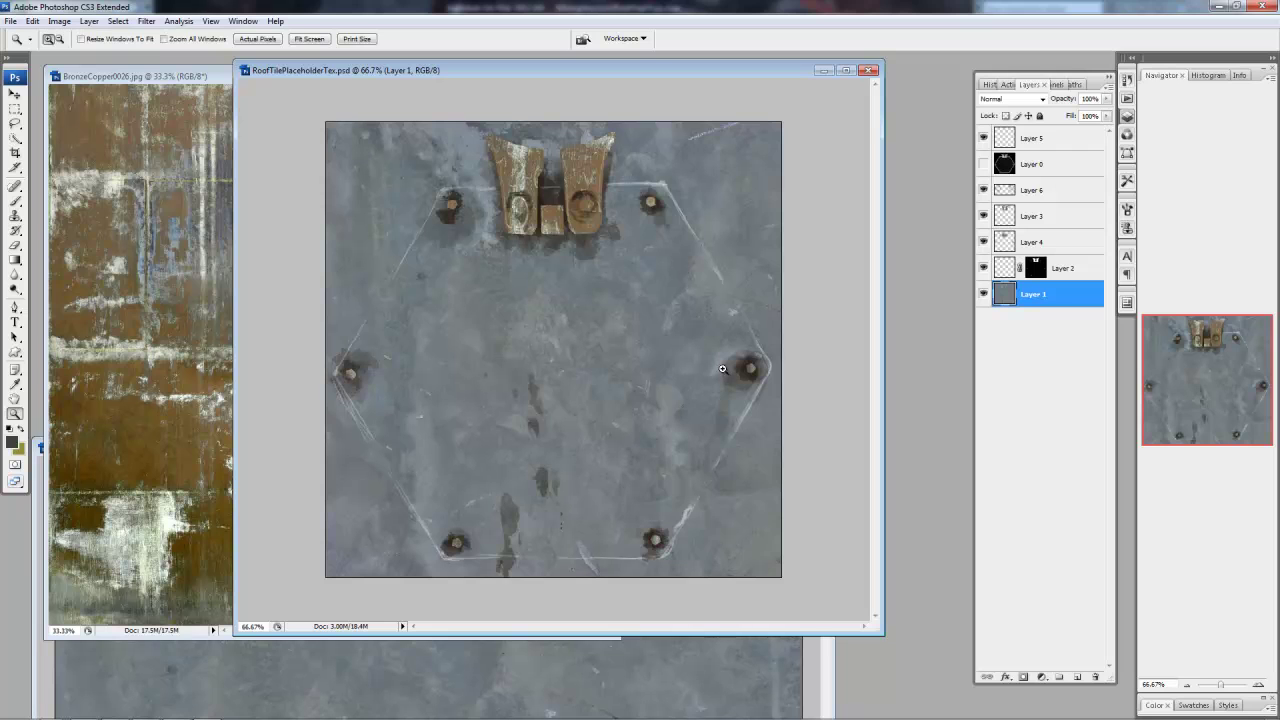
Step: In Photoshop, clone clean metal over the dark stains at Layer 1's lower centre, then inspect the tiles in 3ds Max
key(s)
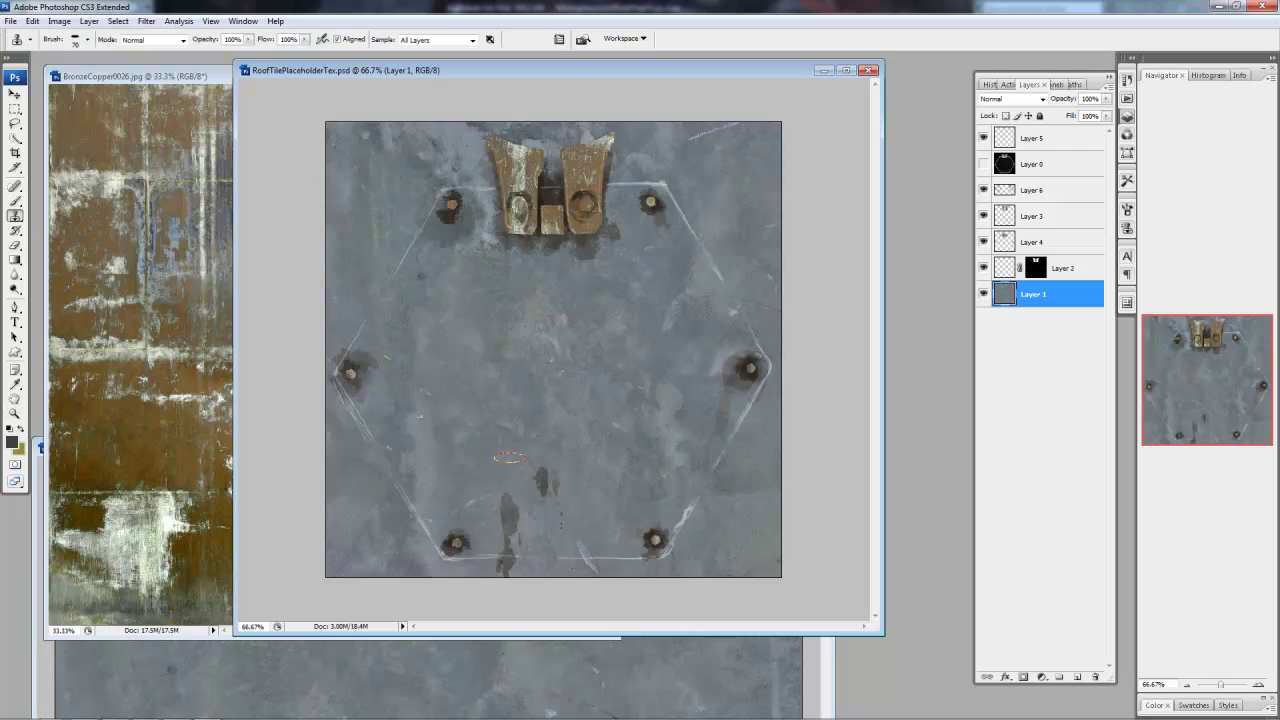
drag(504, 507, 505, 543)
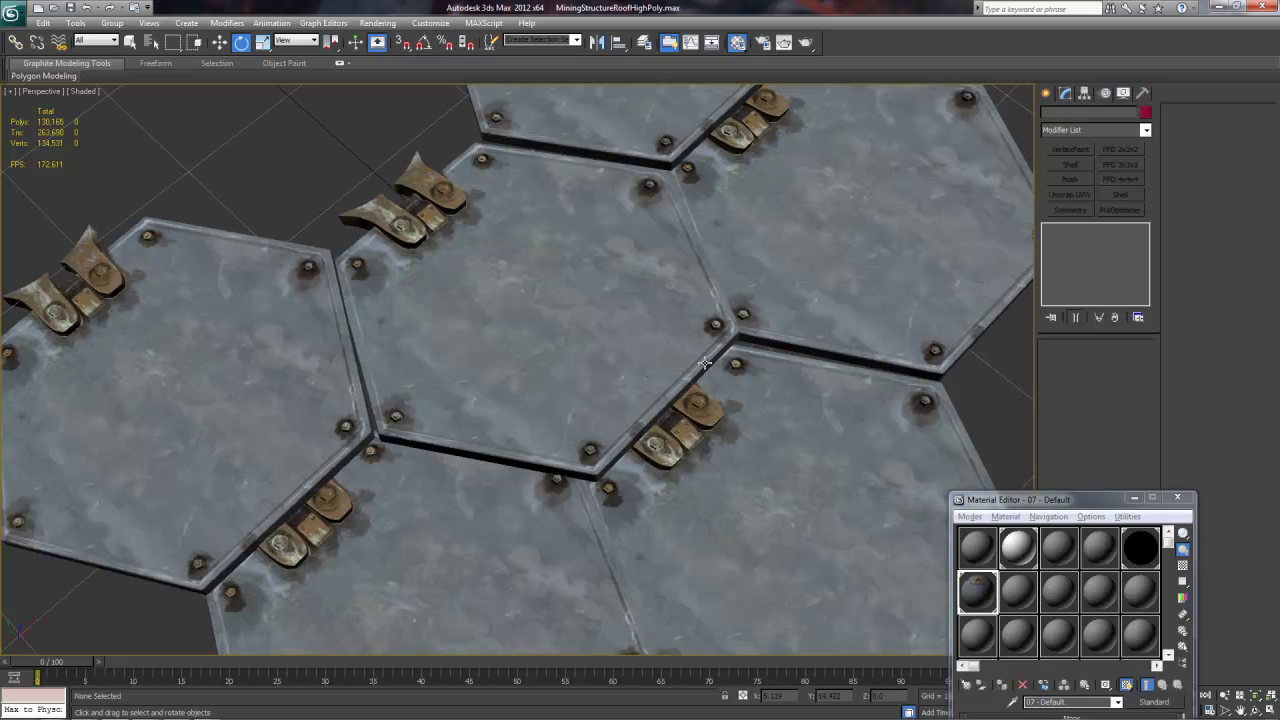
middle_drag(666, 346, 636, 316)
alt+middle_drag(738, 331, 710, 342)
scroll(727, 325, down, 3)
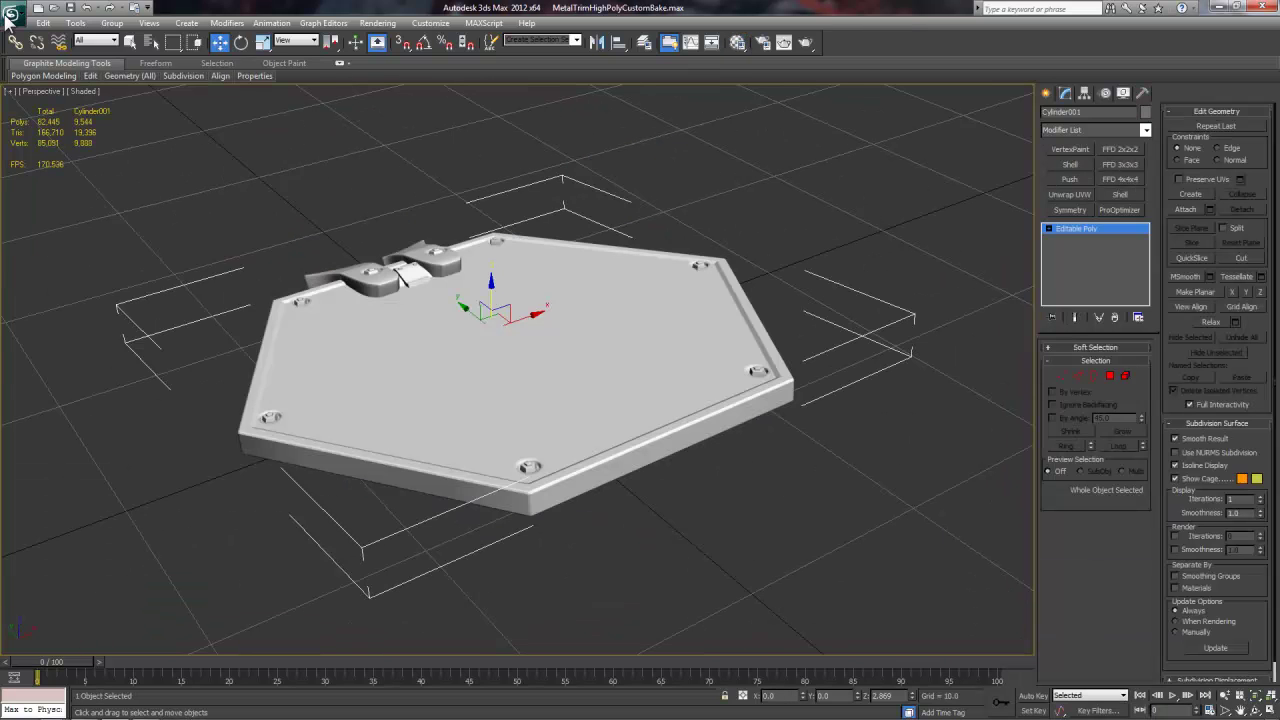
Step: Start exporting the untextured tile scene MetalTrimHighPolyCustomBake.max with the gw::OBJ-Exporter (*.OBJ) format
click(12, 14)
mouse_move(72, 200)
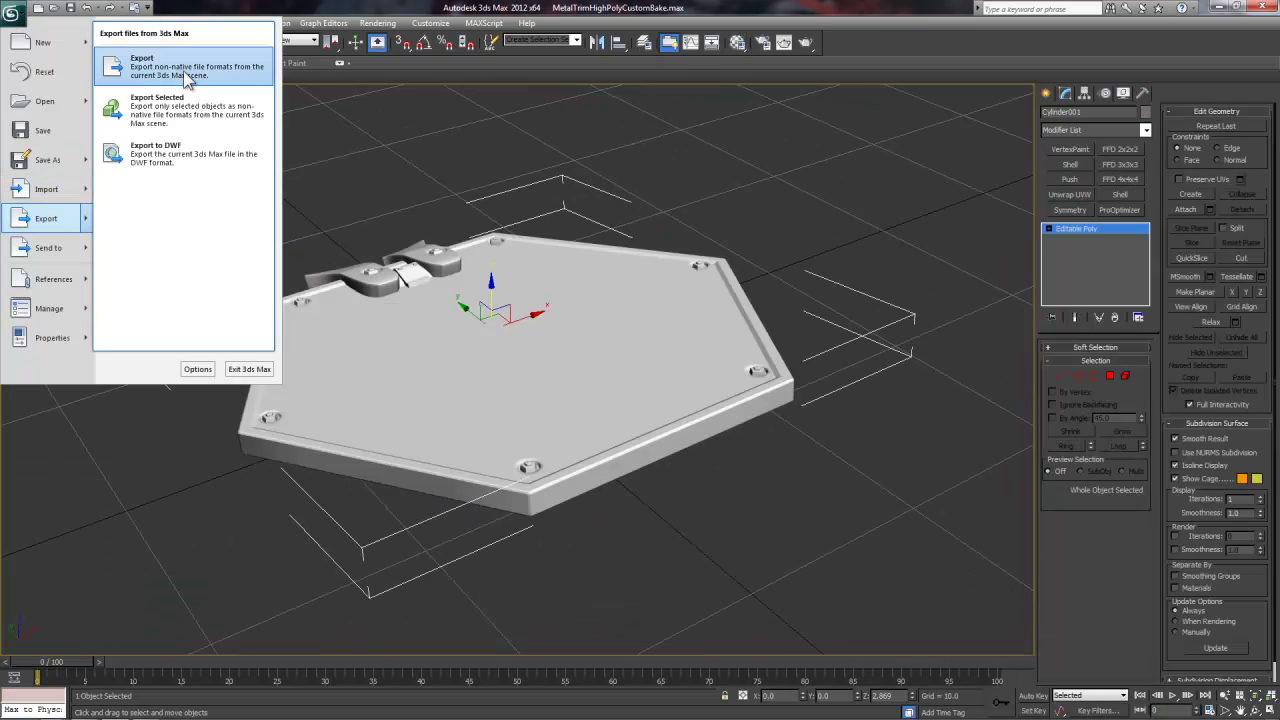
click(186, 78)
click(540, 557)
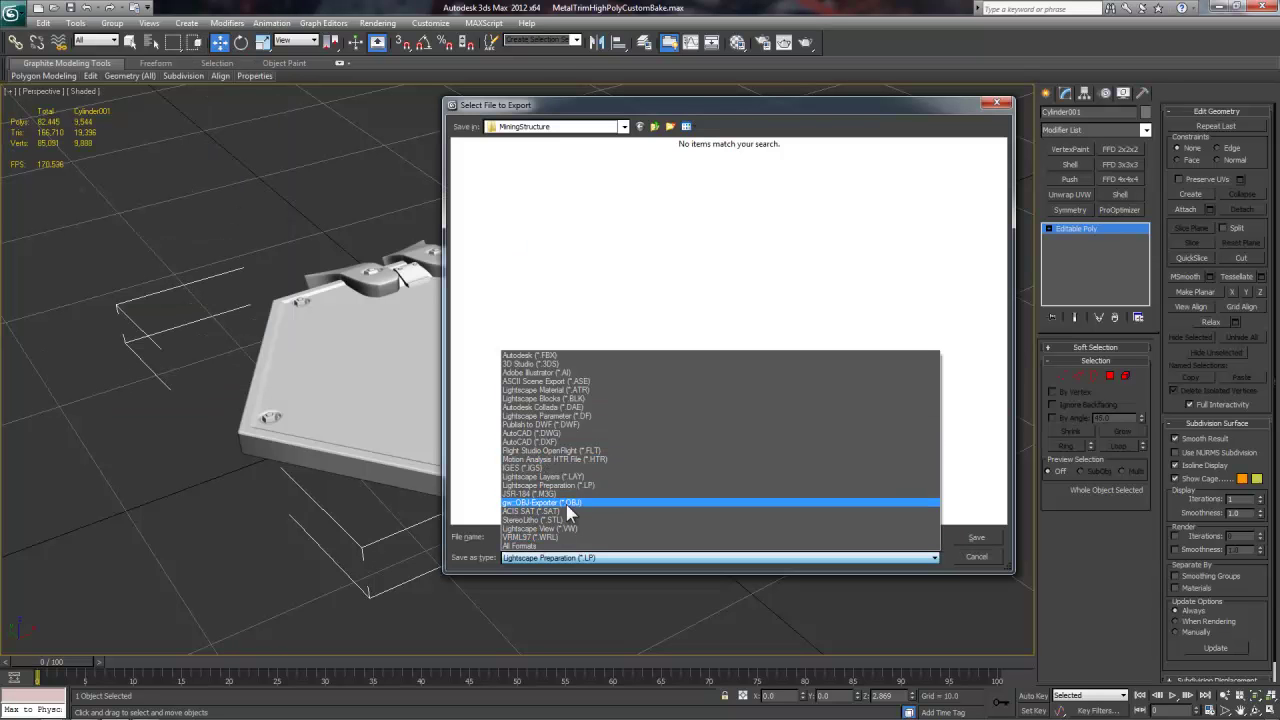
click(548, 502)
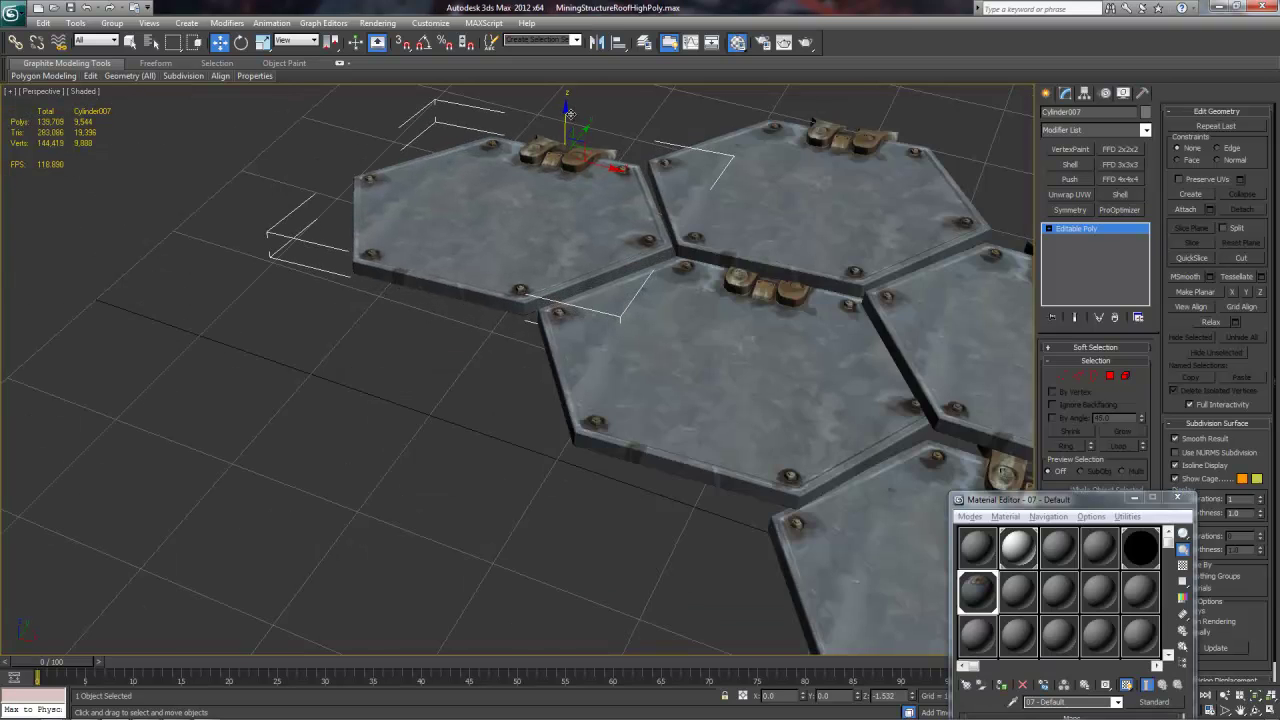
Step: Select the seven textured roof tiles in MiningStructureRoofHighPoly.max and try to duplicate them as a group behind the originals
scroll(704, 233, down, 5)
alt+middle_drag(704, 233, 809, 494)
drag(848, 589, 512, 312)
mouse_move(583, 341)
shift+mouse_down()
mouse_move(445, 170)
mouse_move(427, 183)
shift+mouse_up()
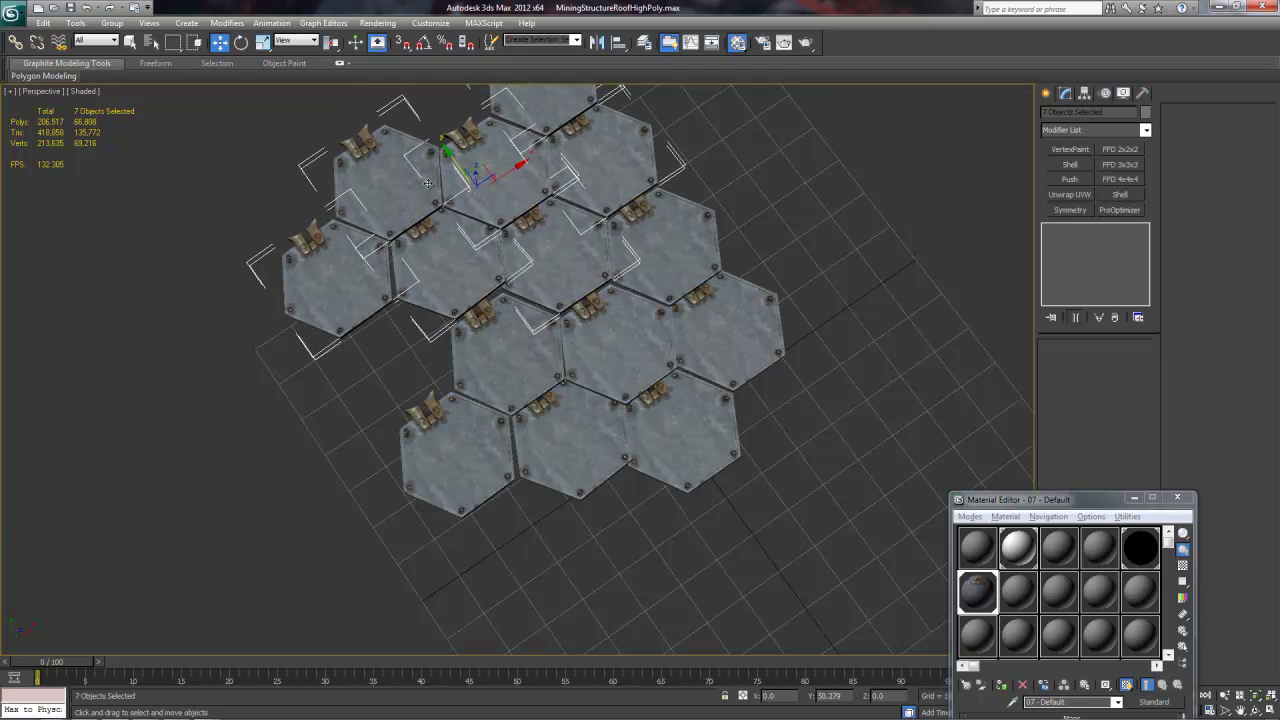
drag(427, 183, 430, 185)
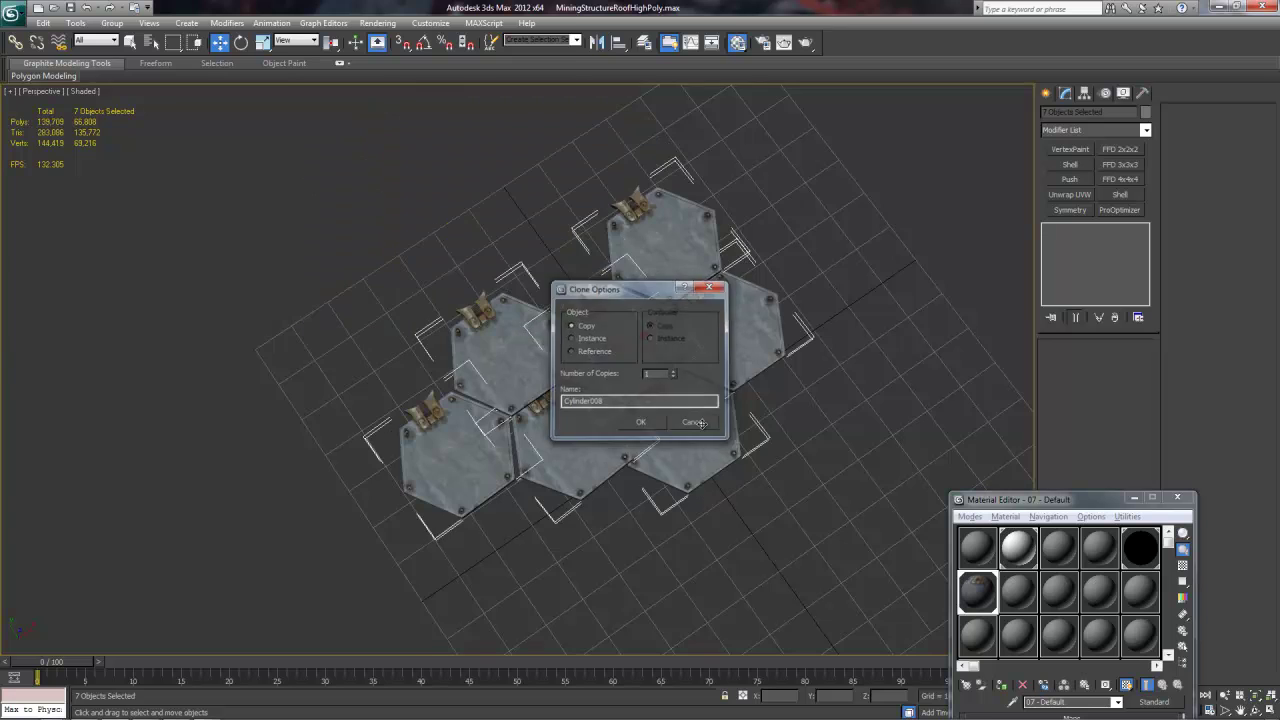
Step: Start exporting only the selected tiles with the gw::OBJ-Exporter (*.OBJ) format, using RoofTileCluster as the file name
mouse_move(100, 225)
click(157, 112)
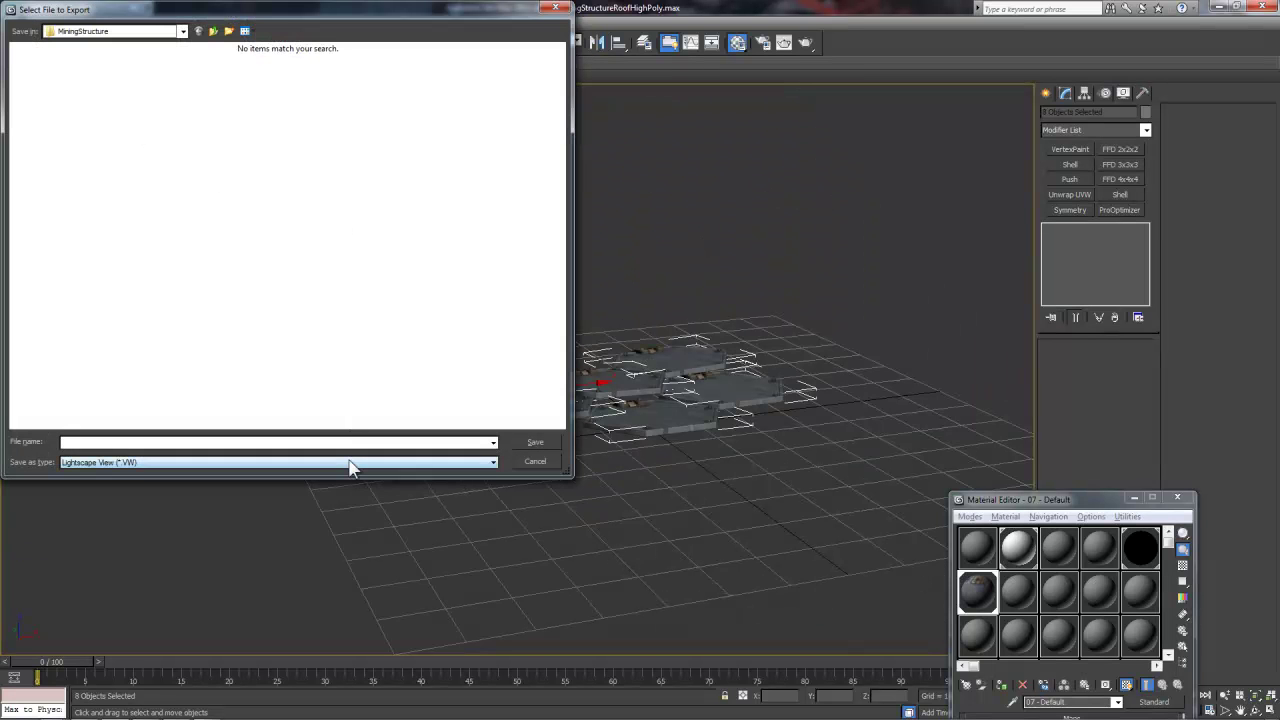
click(350, 462)
click(125, 607)
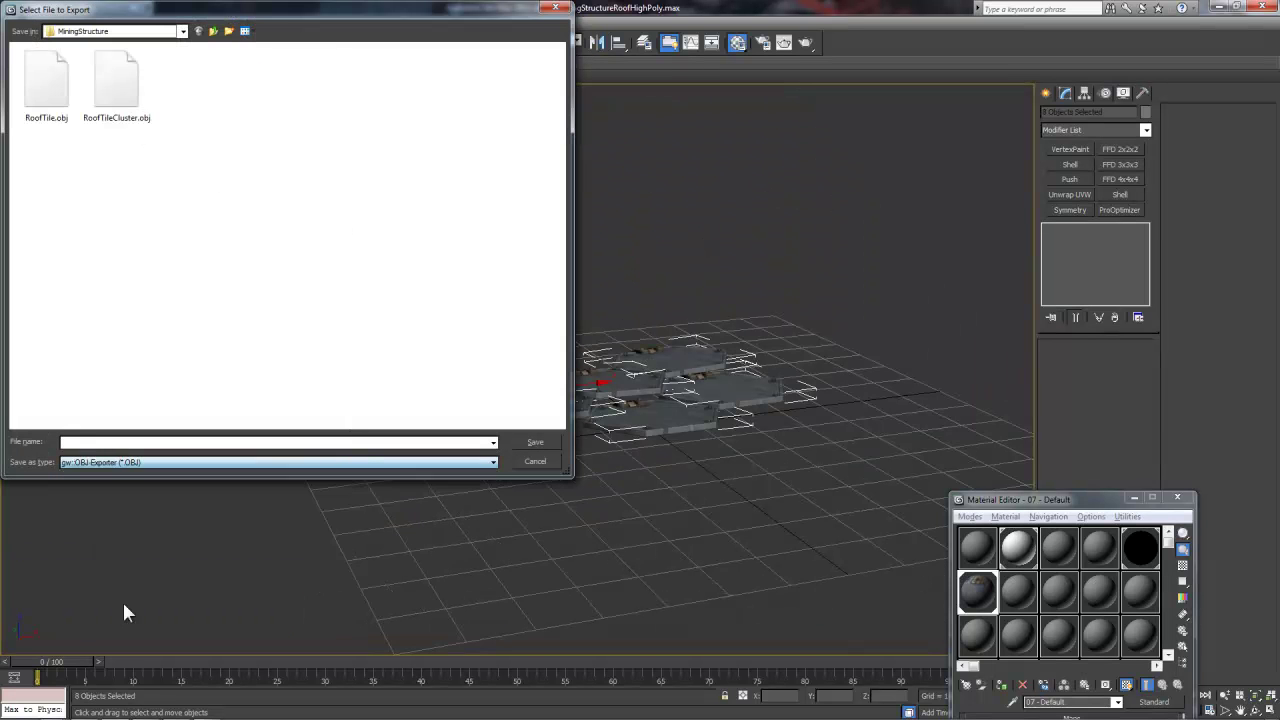
click(45, 107)
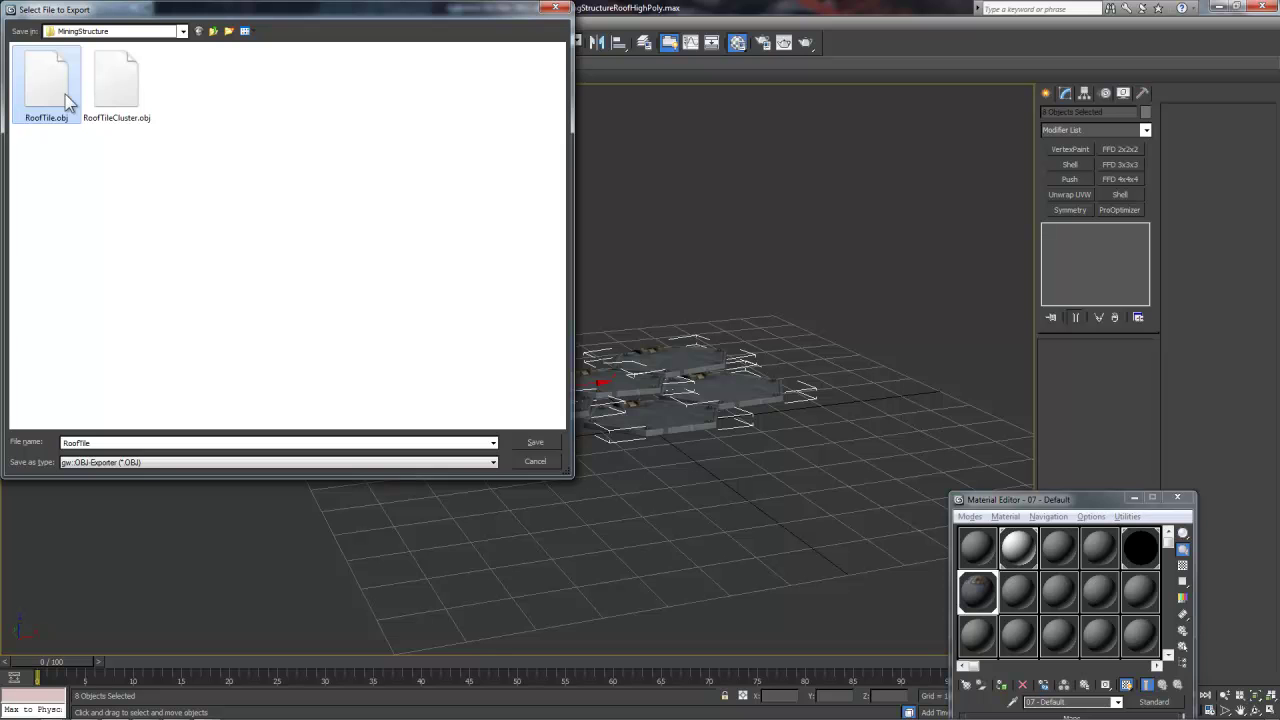
click(122, 88)
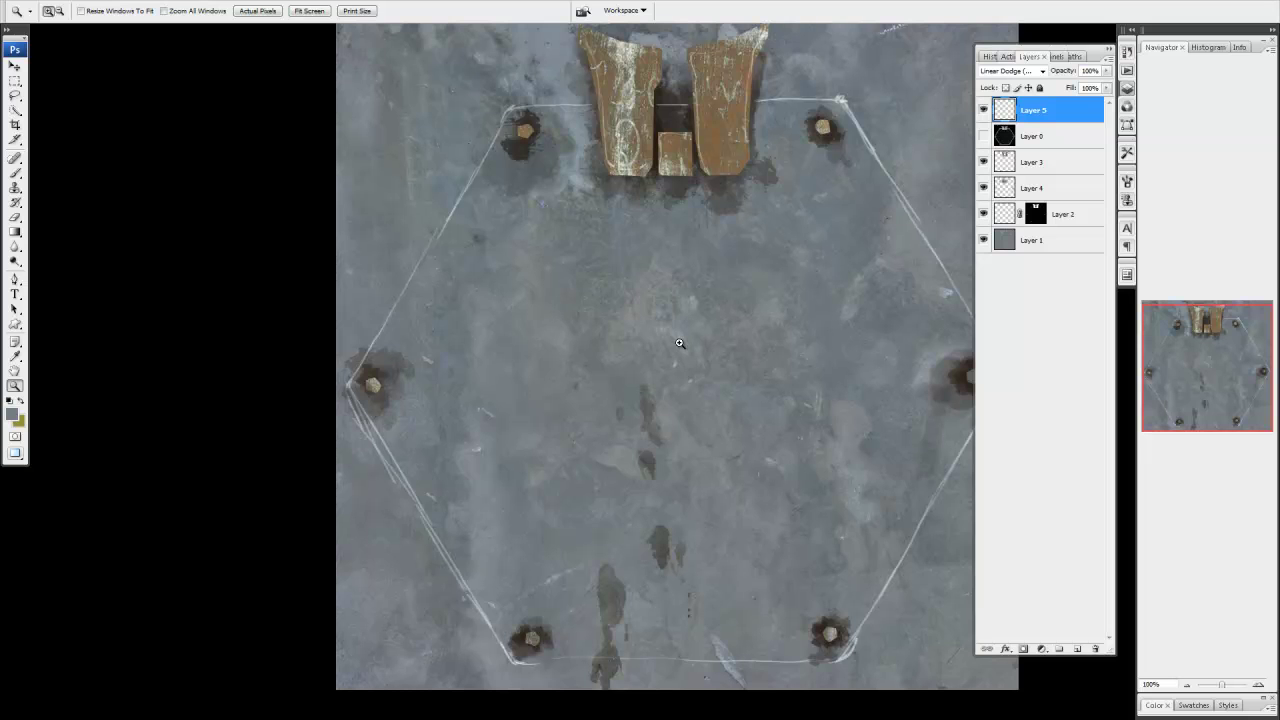
key(b)
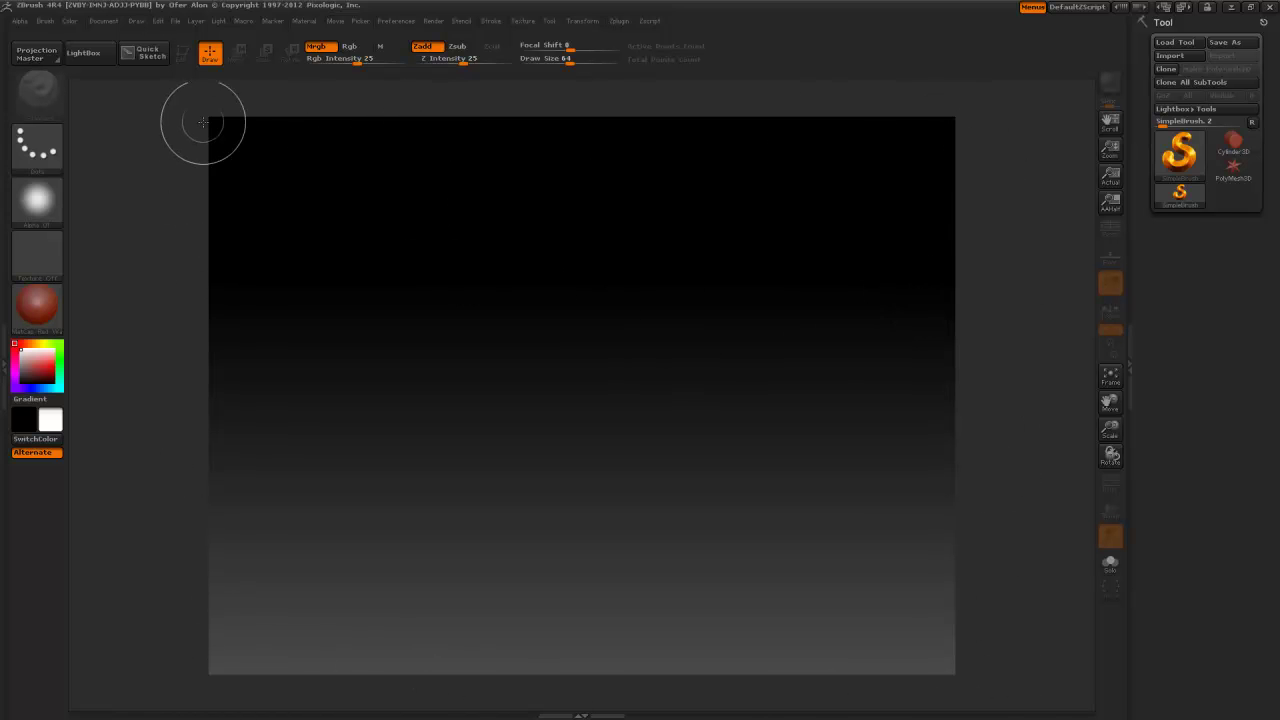
Step: In ZBrush, turn off the document's proportion constraint and resize the canvas to 2048 by 2048, fitting it in view
click(103, 21)
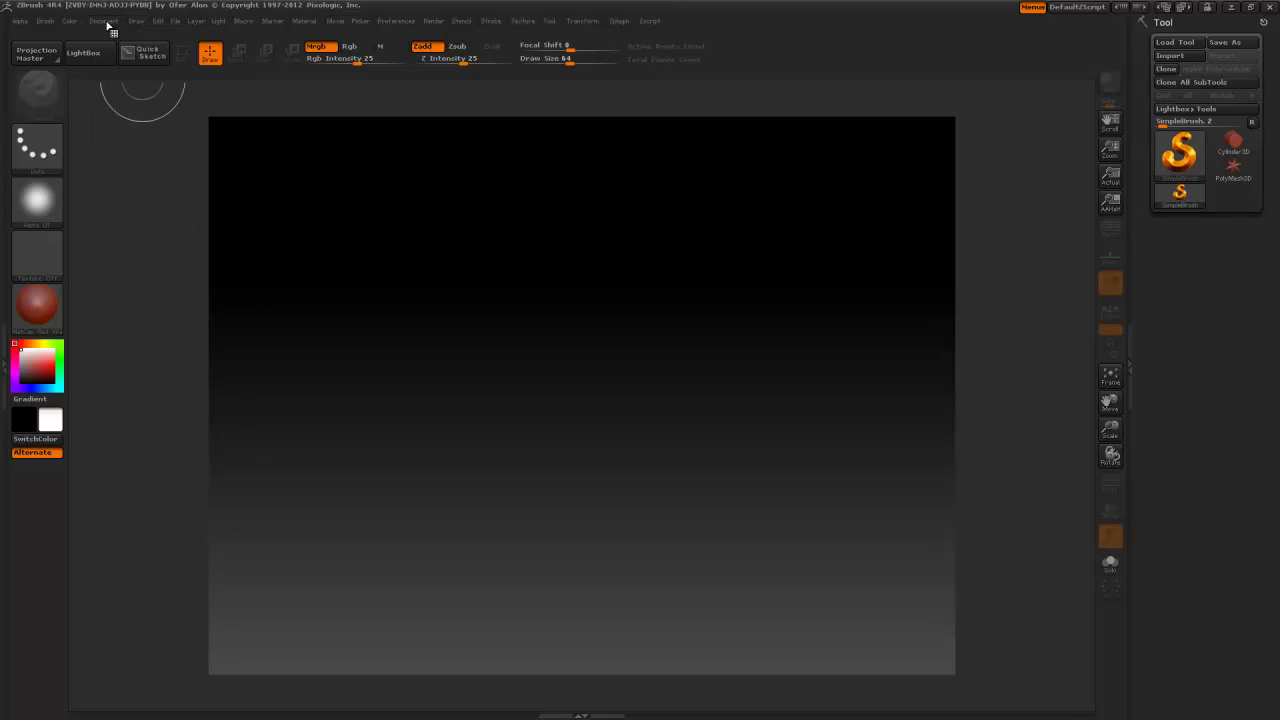
click(104, 21)
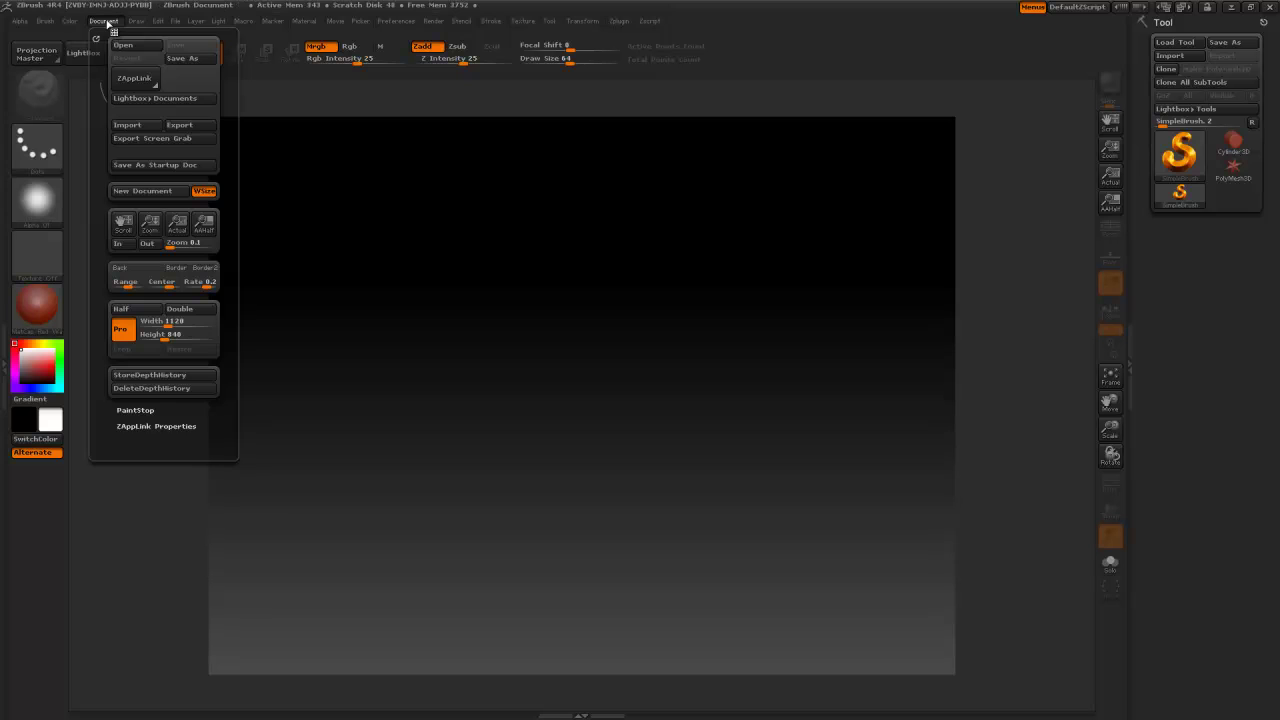
click(122, 331)
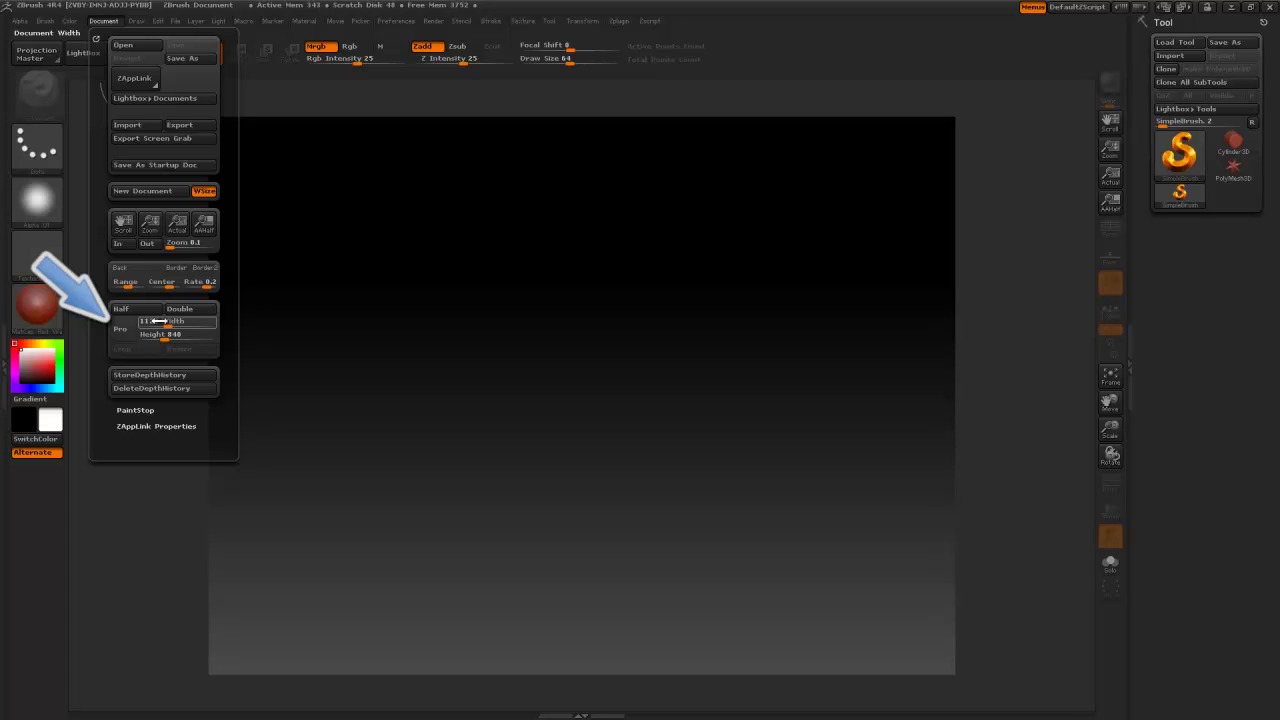
click(158, 321)
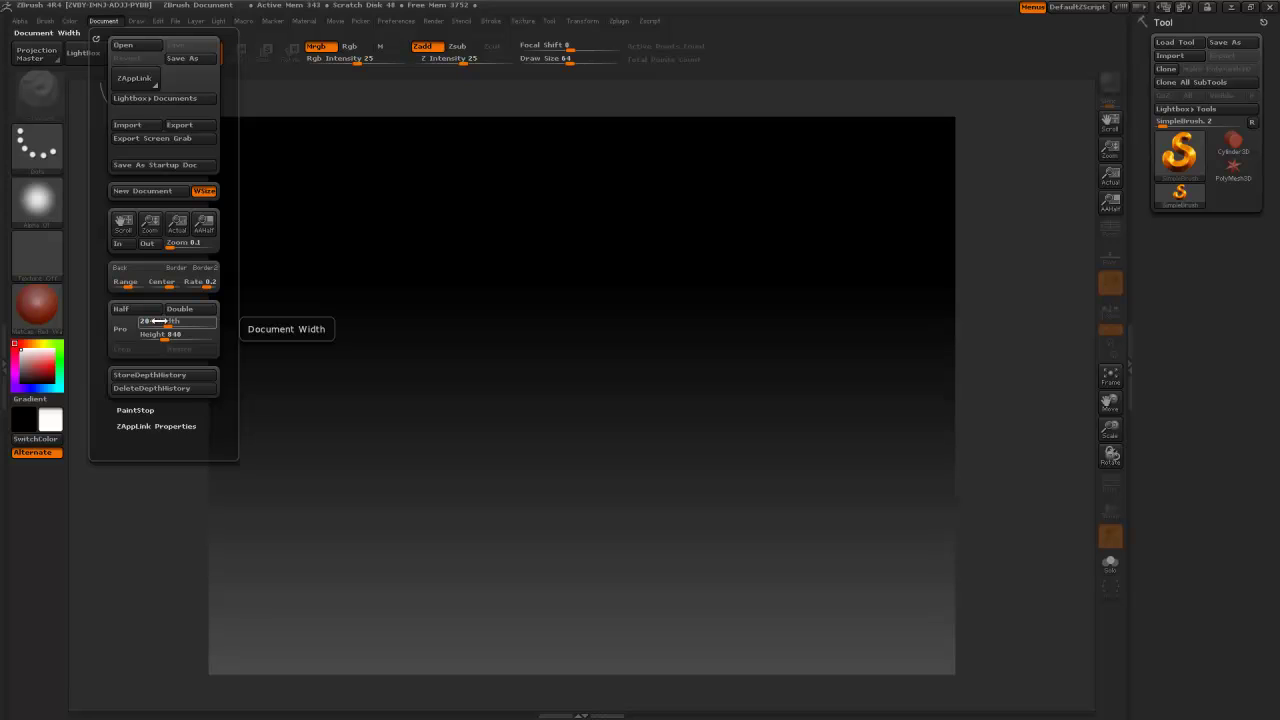
text(2040)
key(Return)
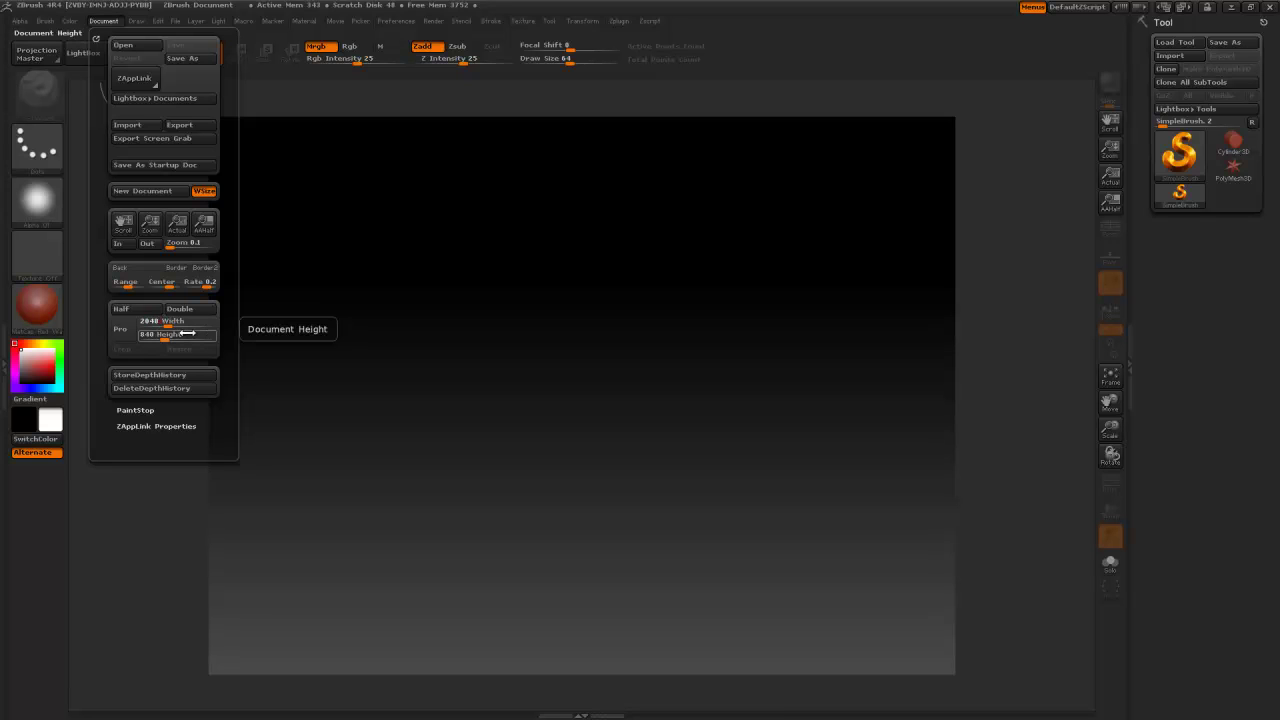
click(165, 334)
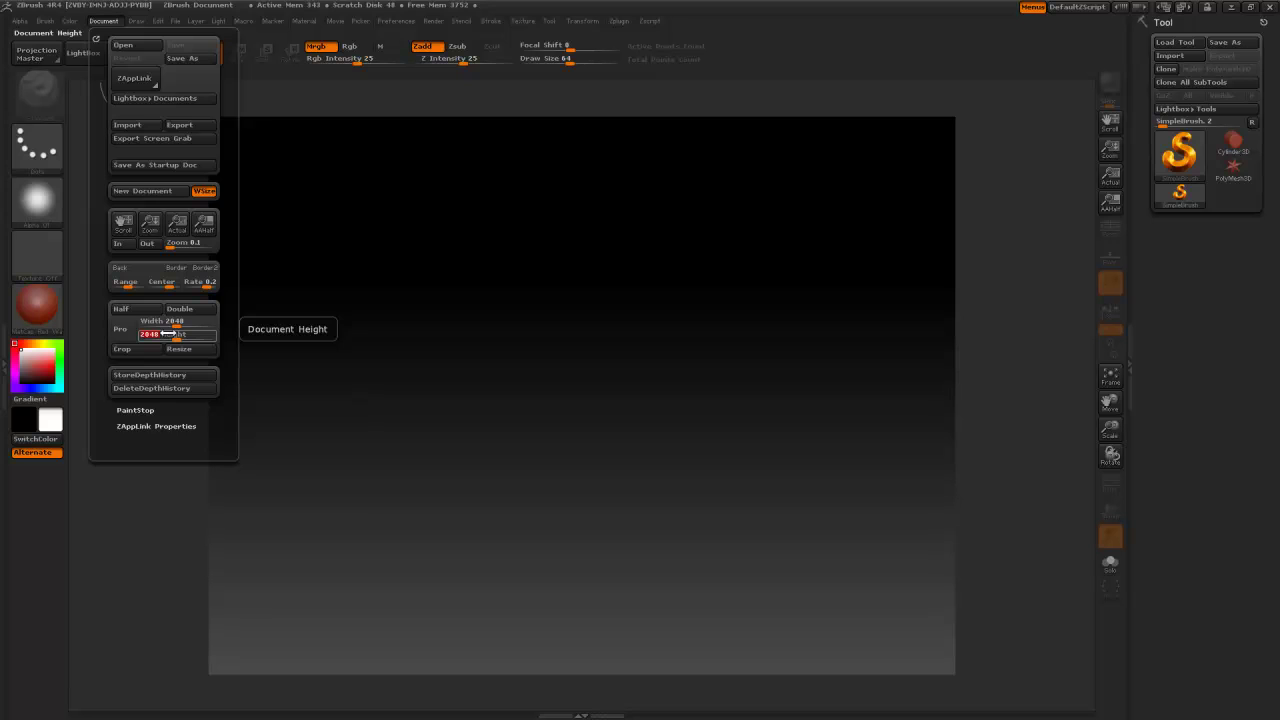
text(2048)
key(Return)
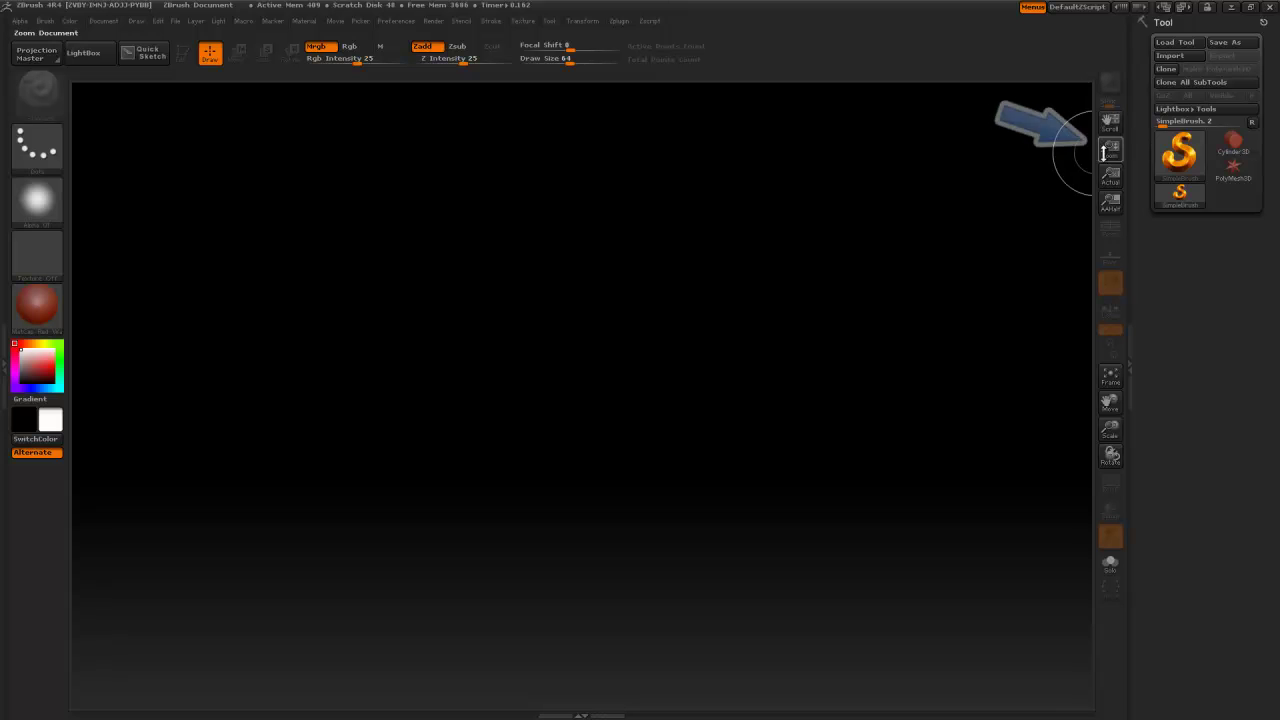
drag(1113, 153, 1119, 39)
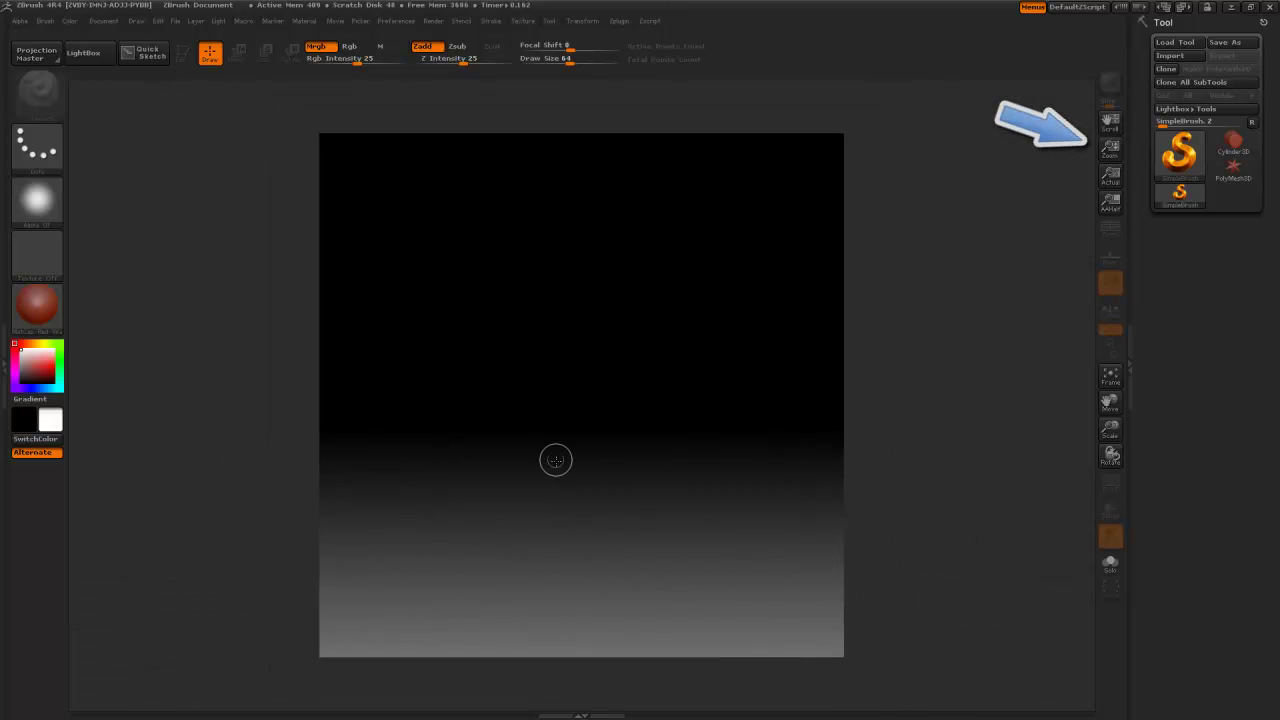
Step: Set the main colour to grey RGB 120 and lower the document background's gradient Range
click(70, 21)
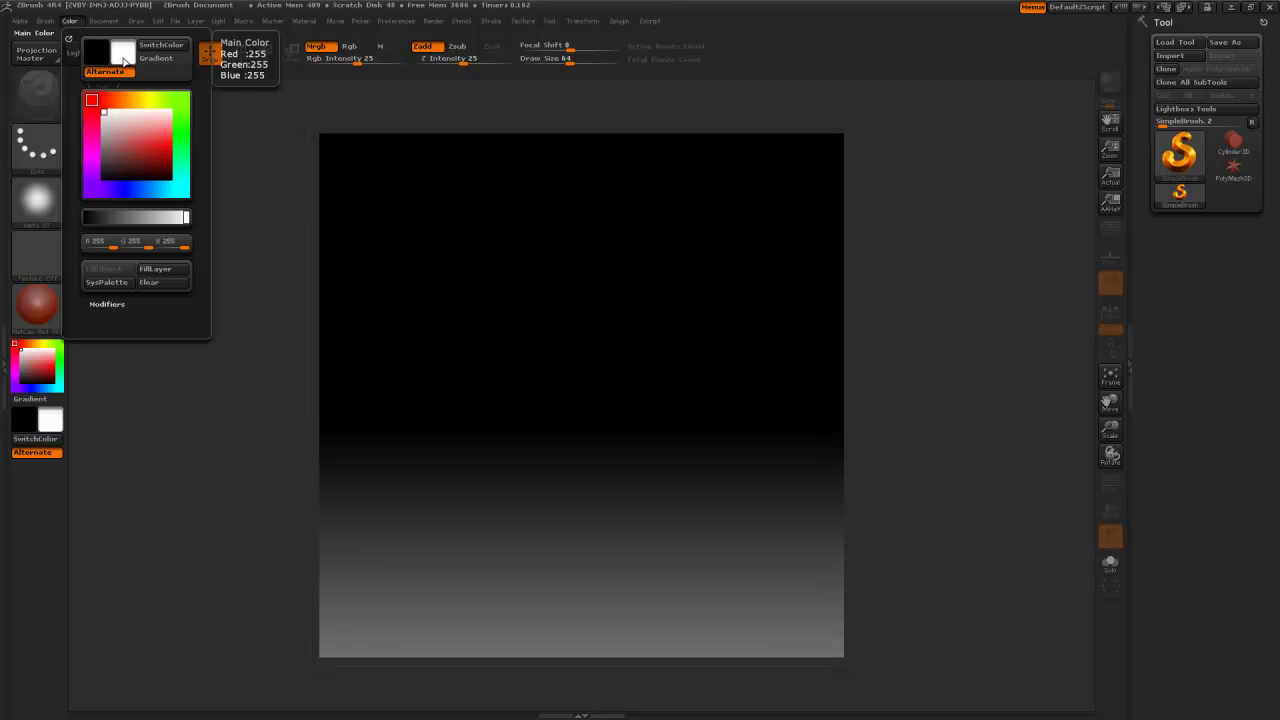
click(123, 58)
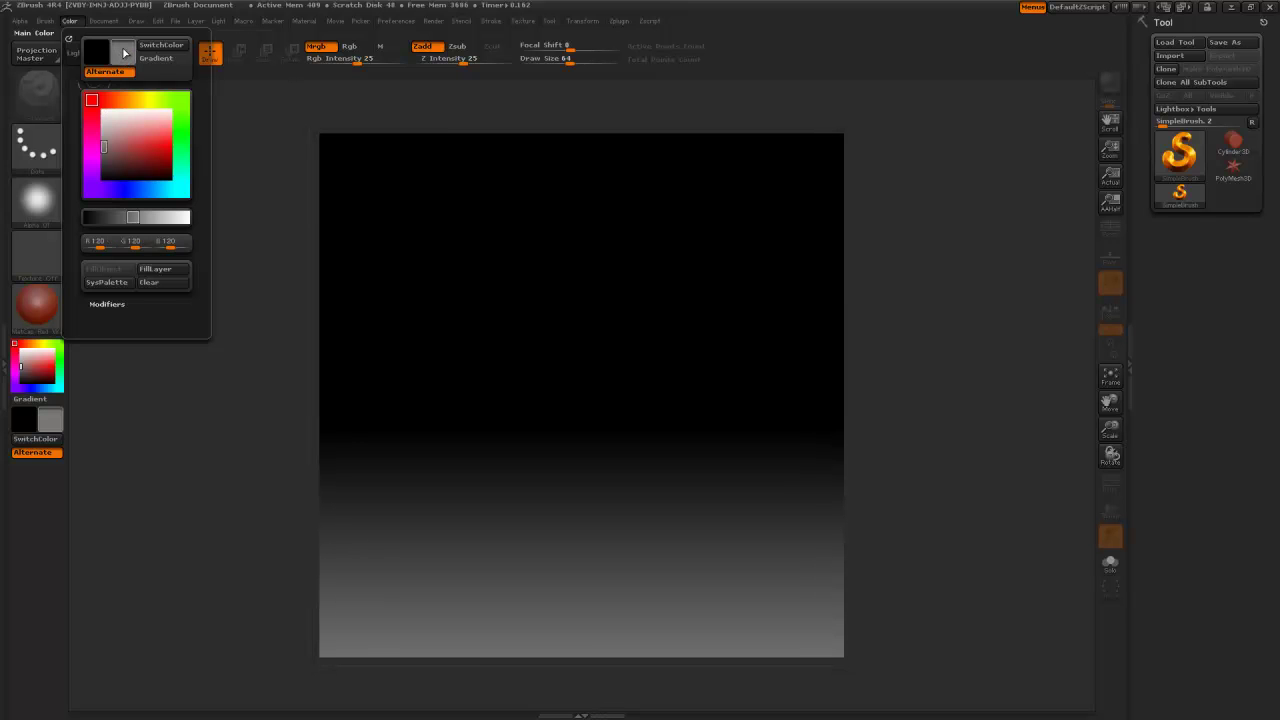
click(103, 20)
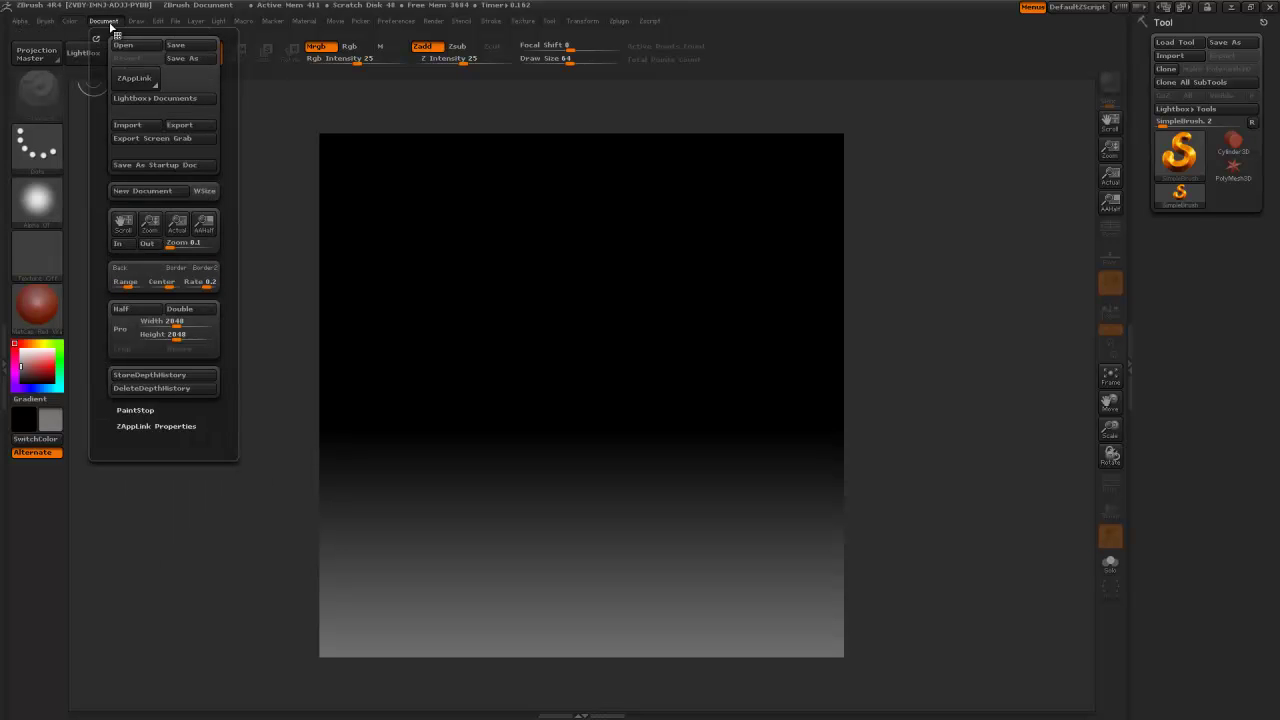
drag(125, 282, 103, 287)
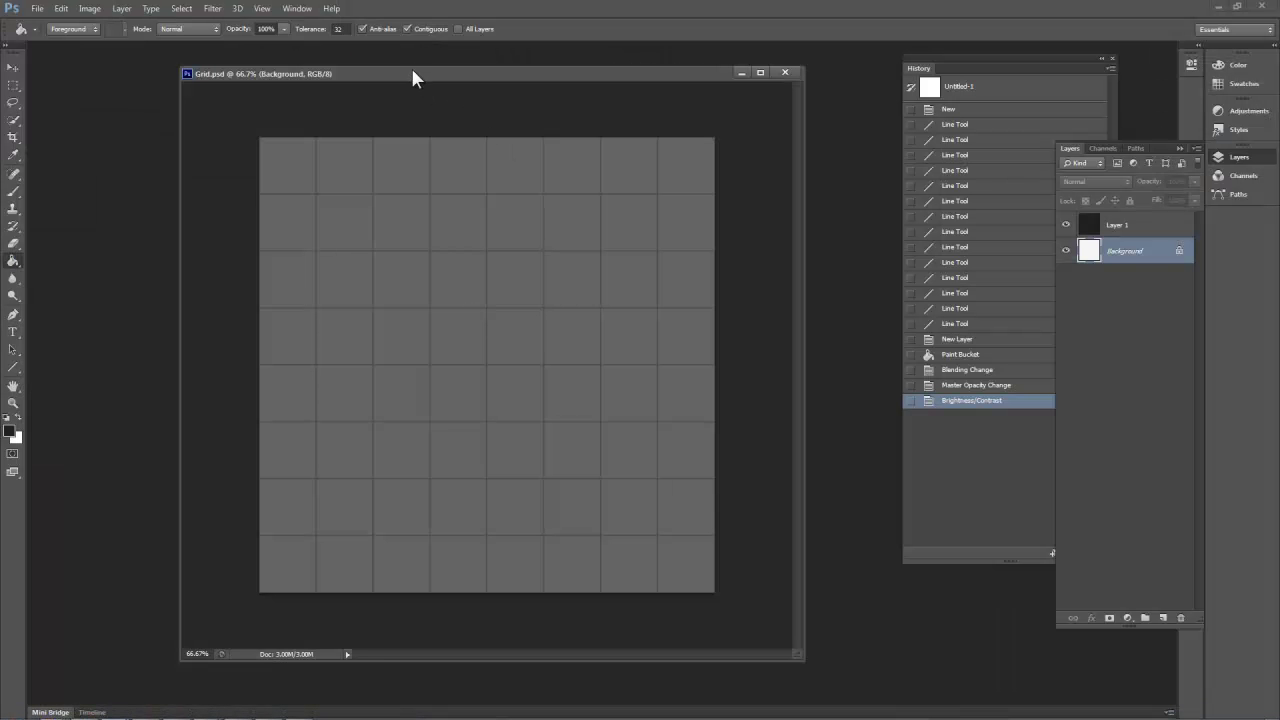
Step: Switch to Photoshop, check the pixel dimensions of Grid.psd without changing them, and minimise the program
mouse_move(412, 70)
mouse_down()
mouse_move(441, 78)
mouse_move(402, 66)
mouse_up()
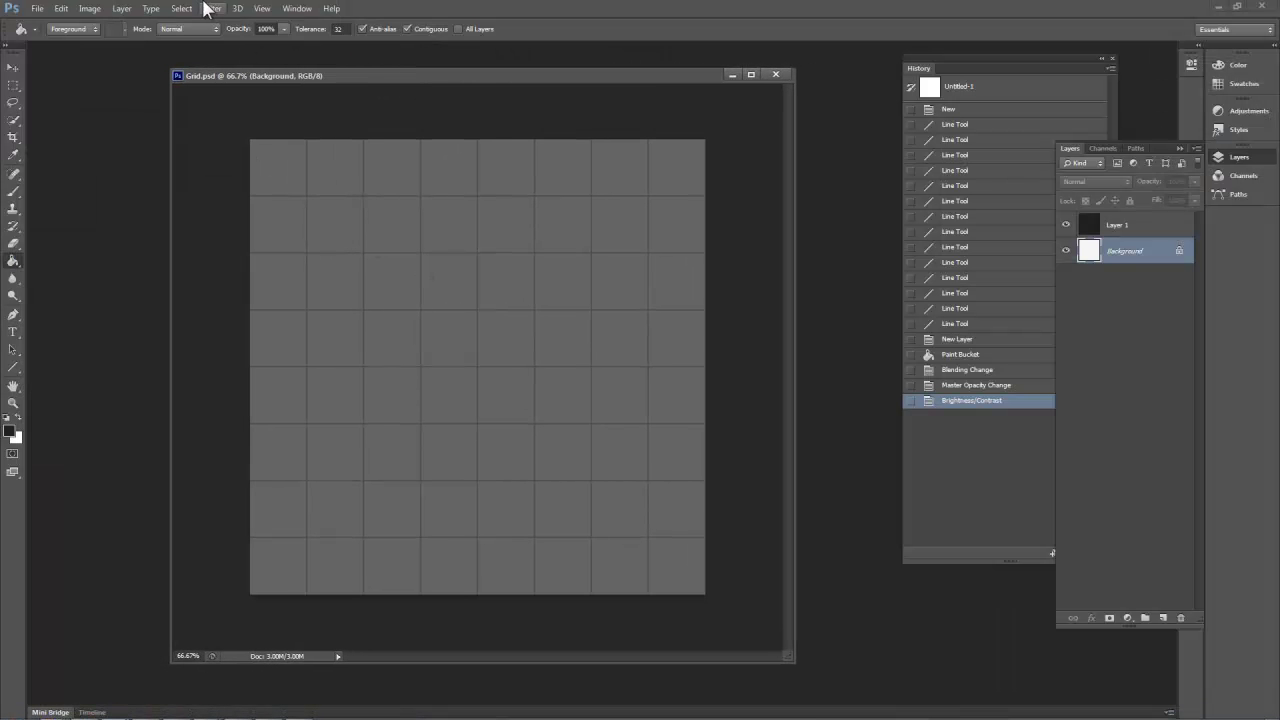
click(61, 8)
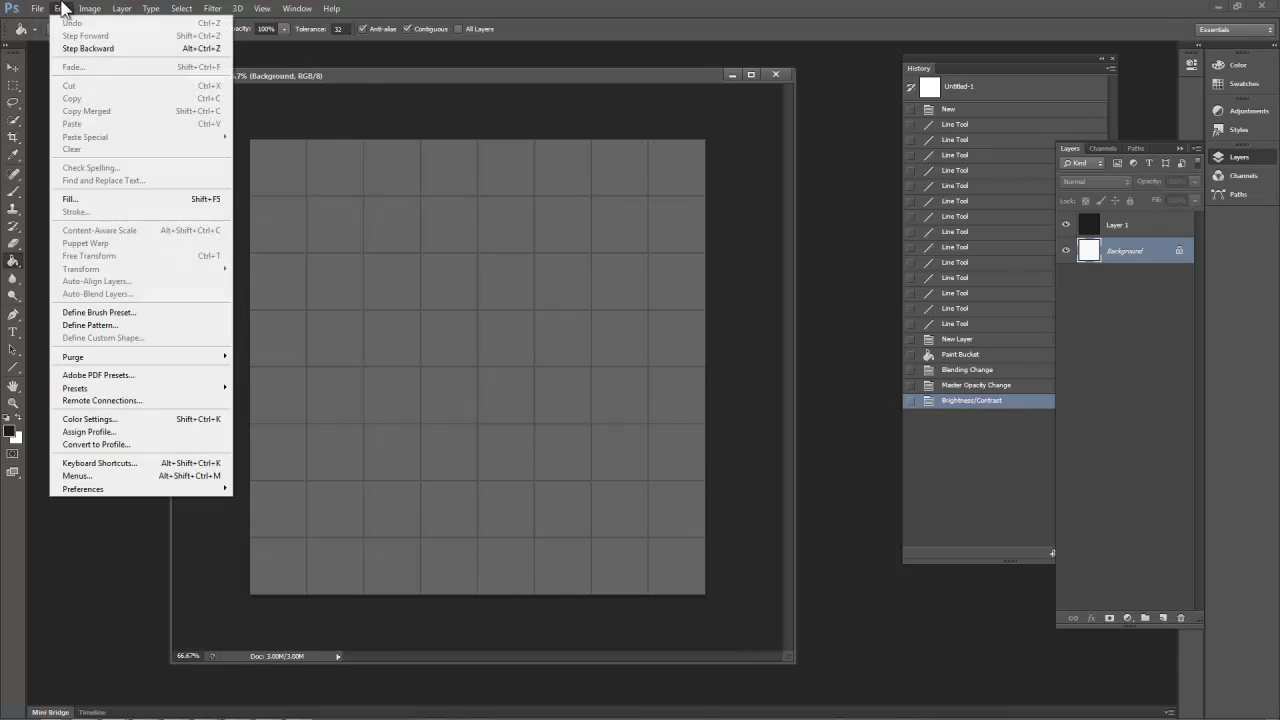
mouse_move(89, 8)
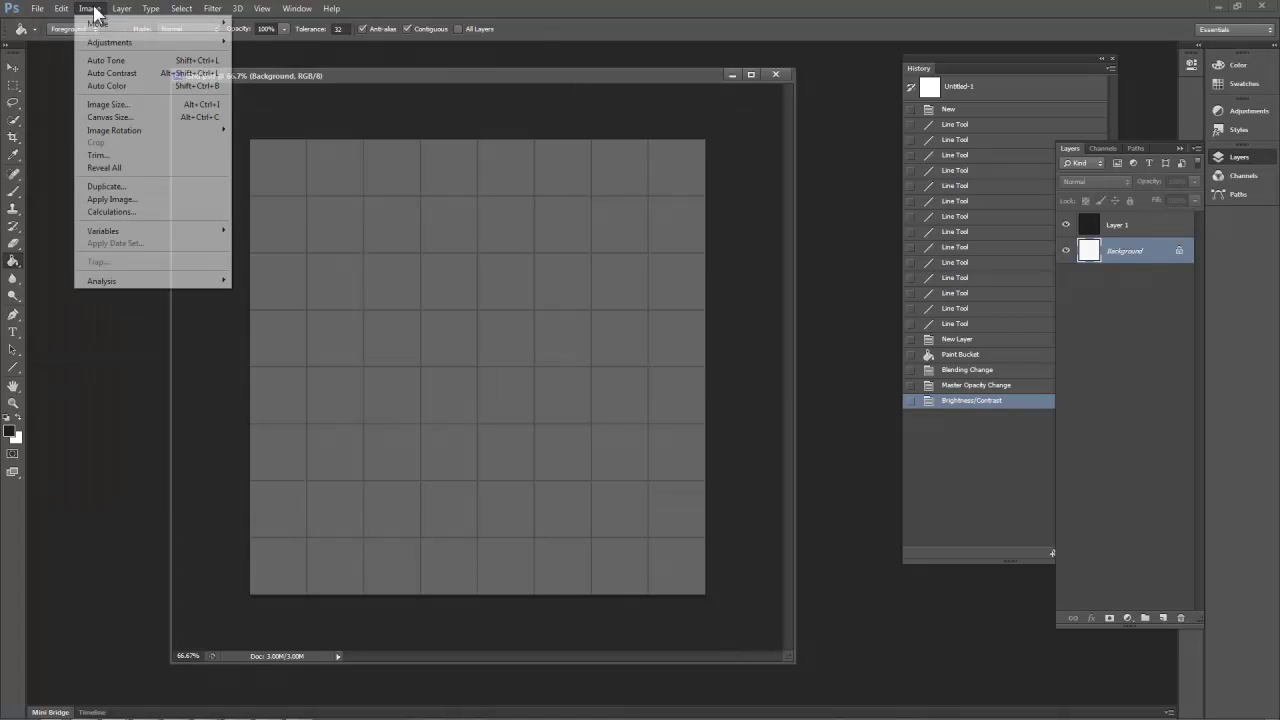
click(106, 104)
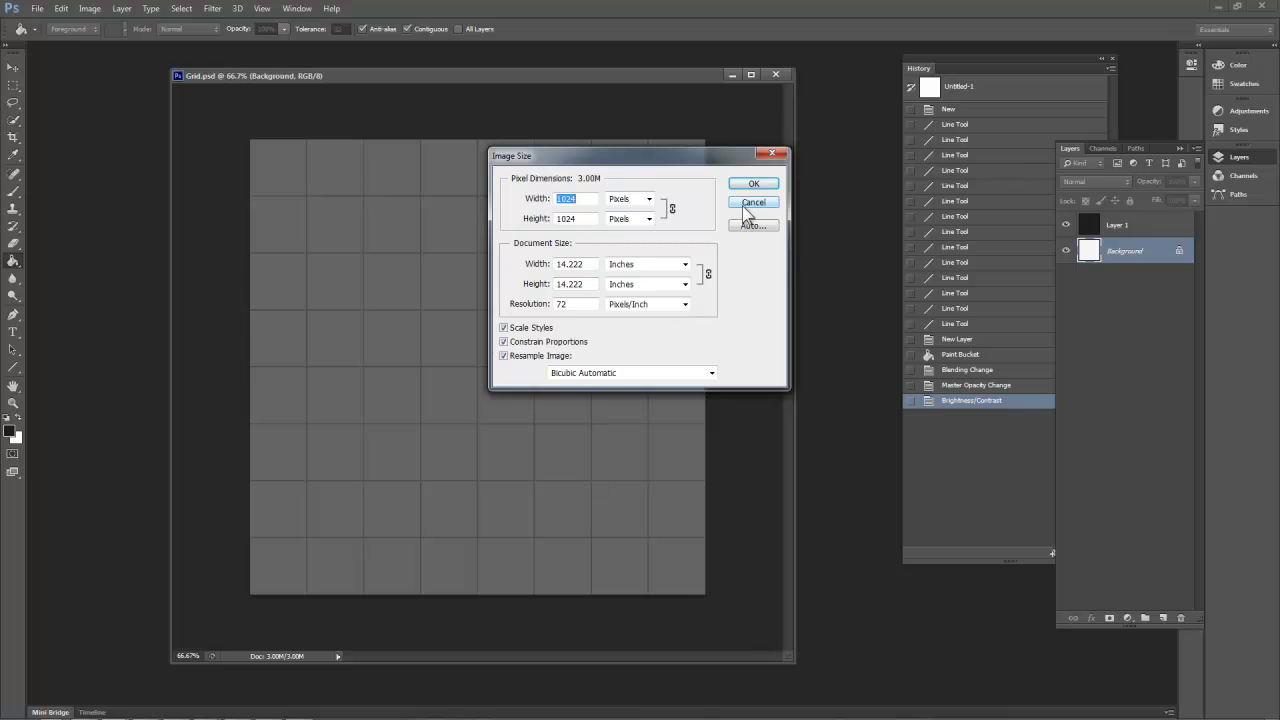
click(745, 204)
click(1219, 7)
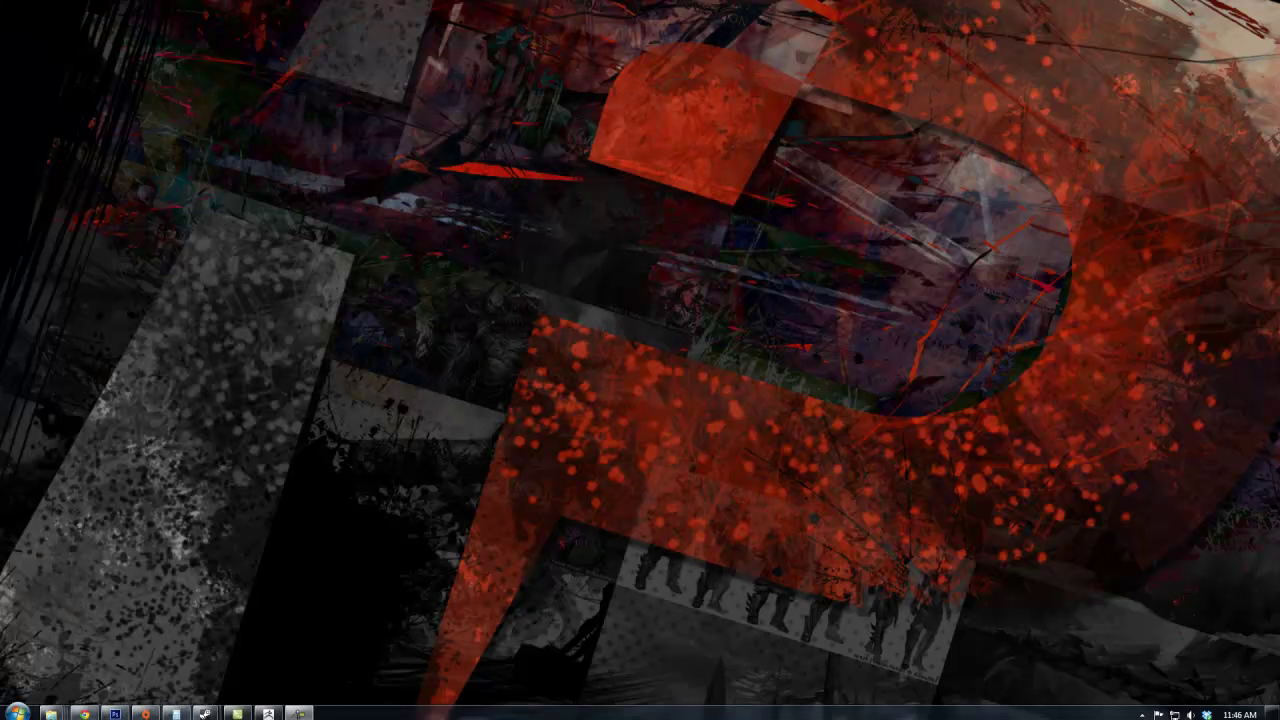
Step: Switch to ZBrush and import the Grid PSD image into the 2048 by 2048 document
click(269, 710)
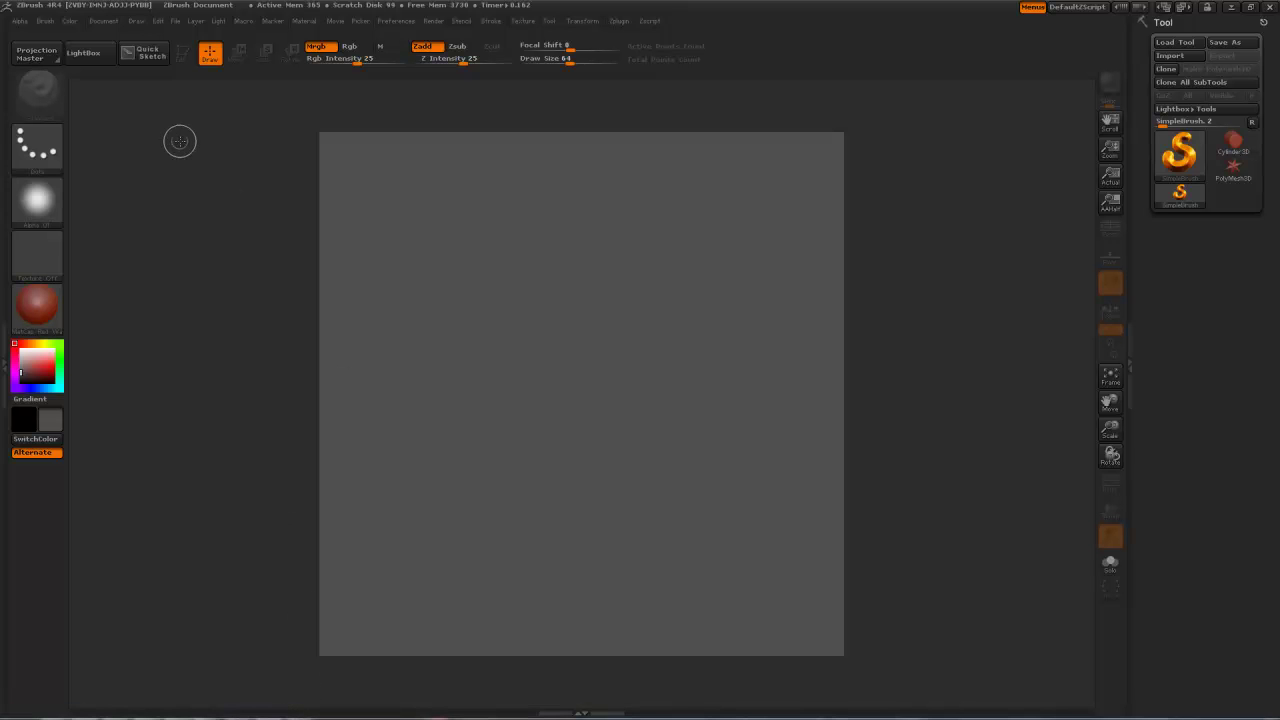
click(103, 20)
click(127, 124)
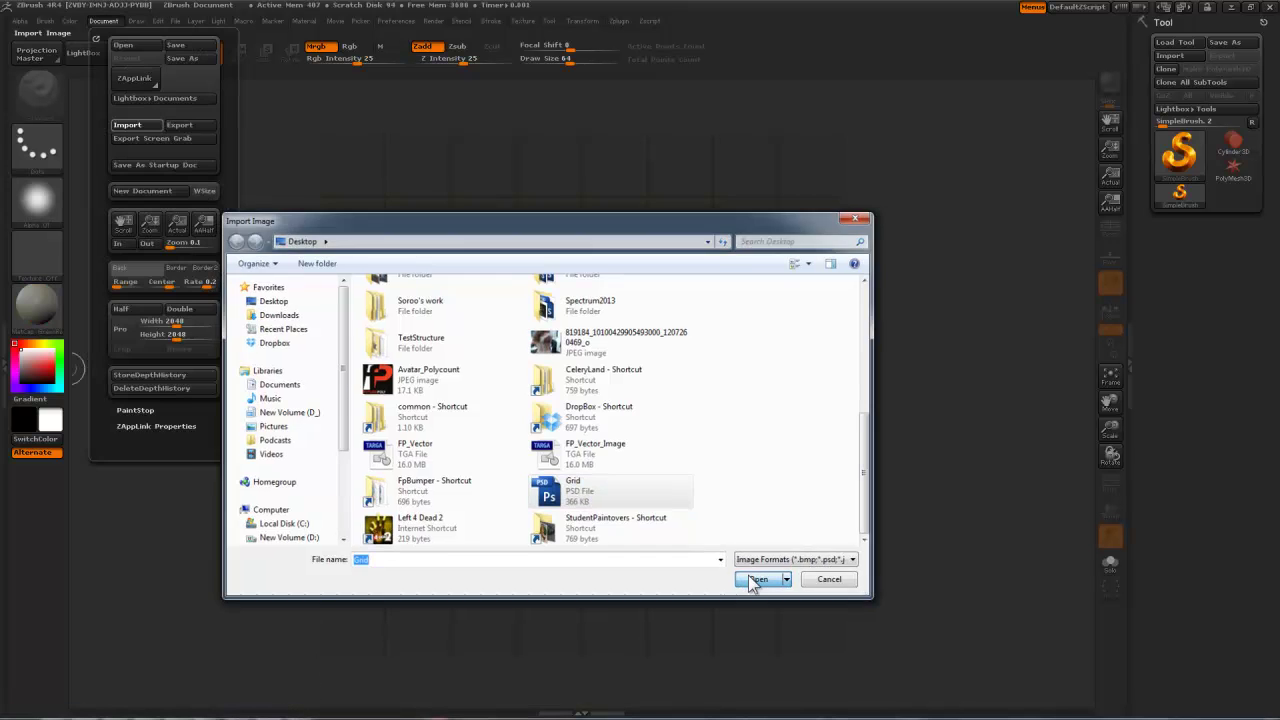
click(757, 579)
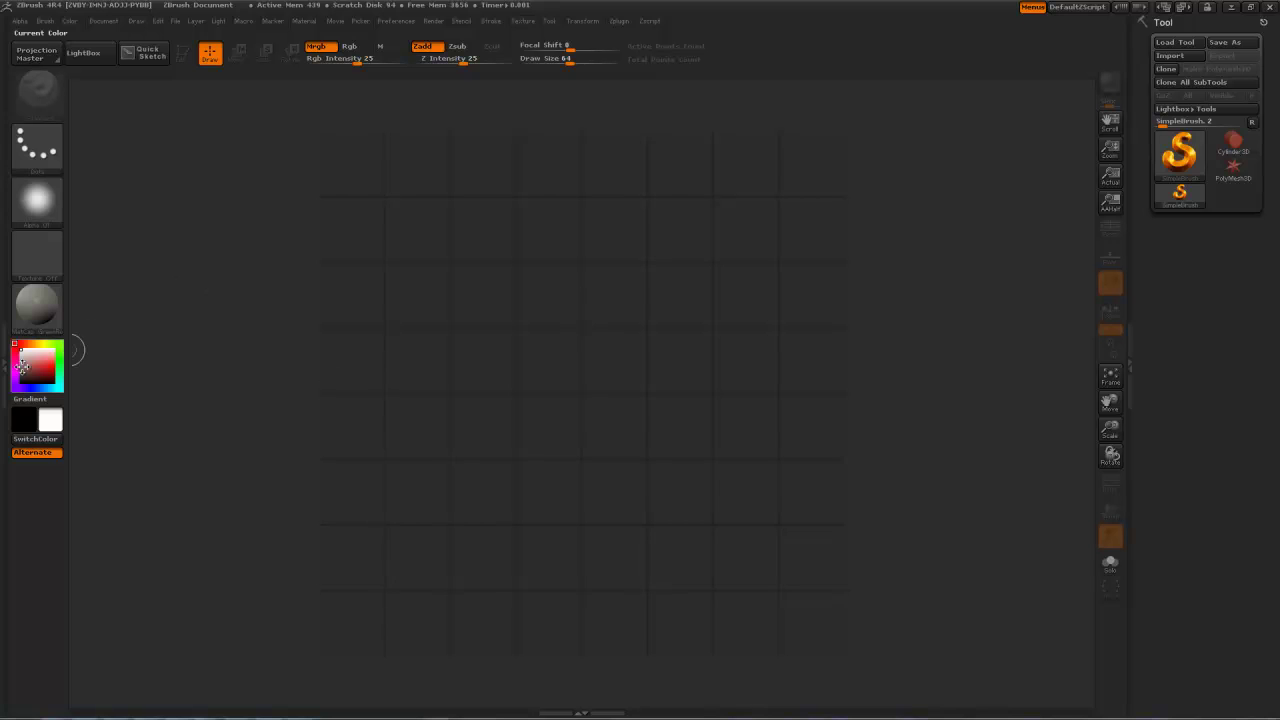
Step: Choose the Flat Color material and import the Grid PSD image from the Desktop into the document again
click(30, 312)
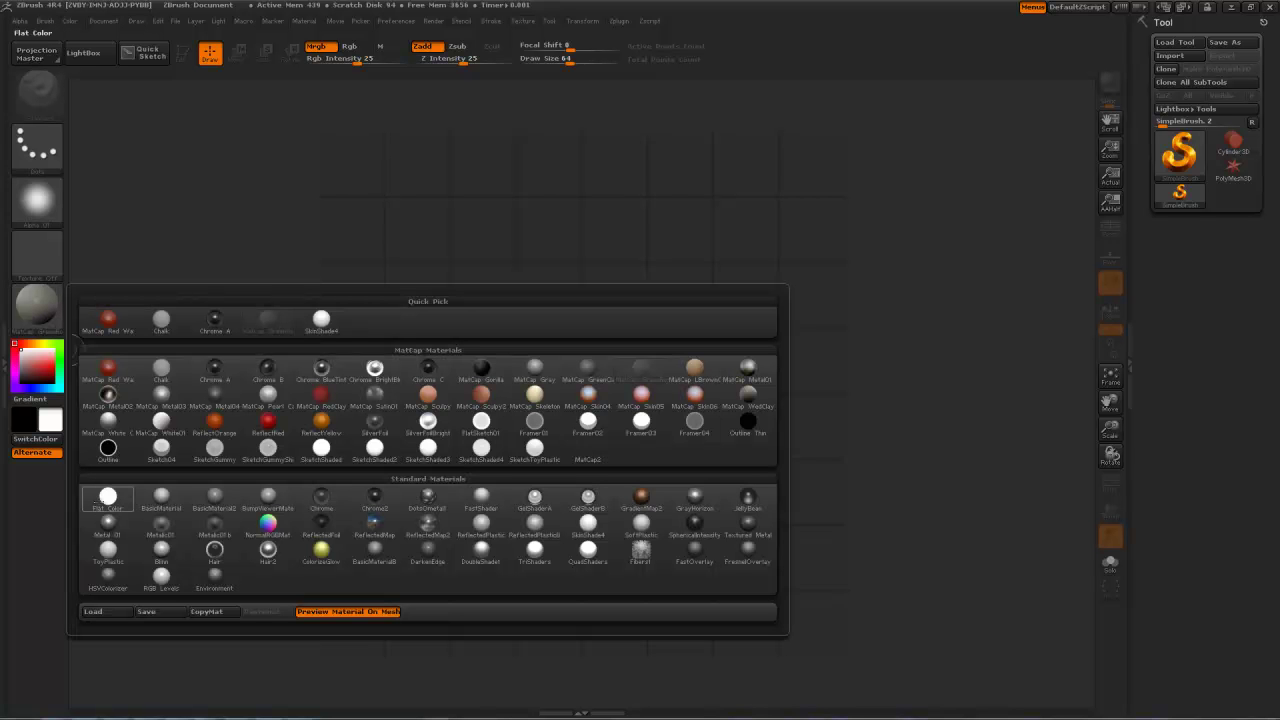
click(107, 497)
click(103, 20)
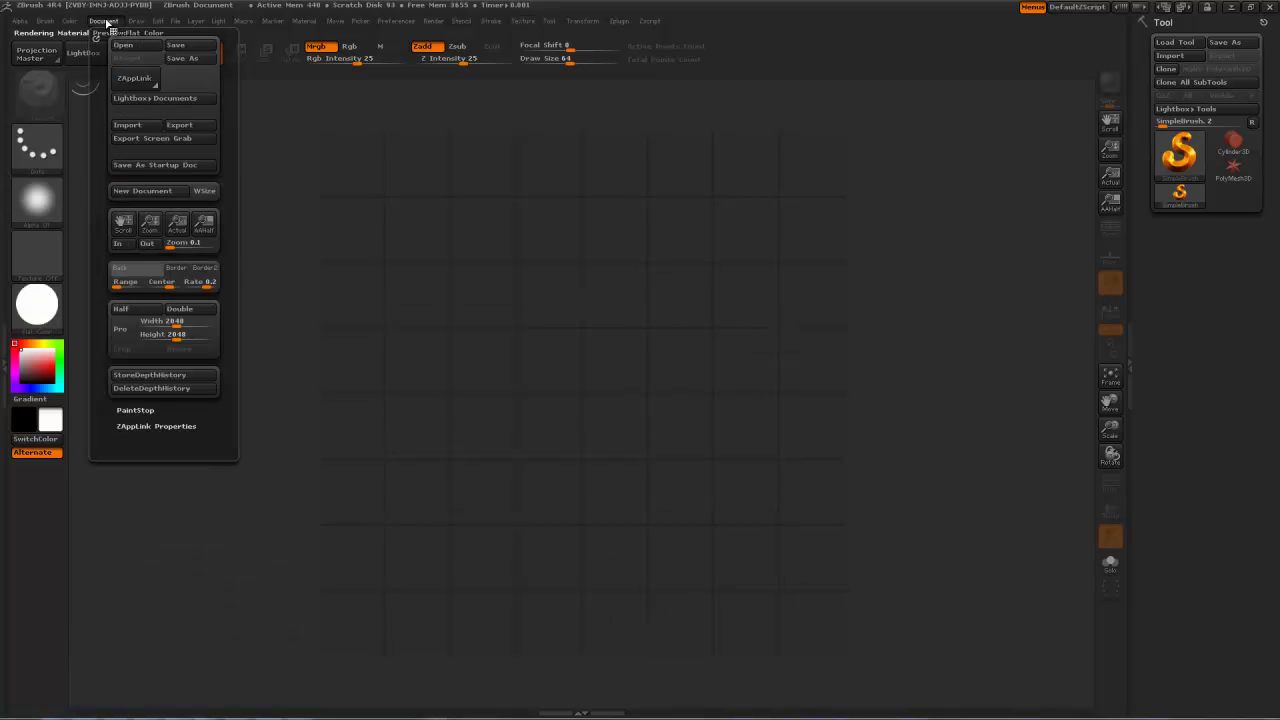
click(127, 124)
drag(867, 371, 886, 520)
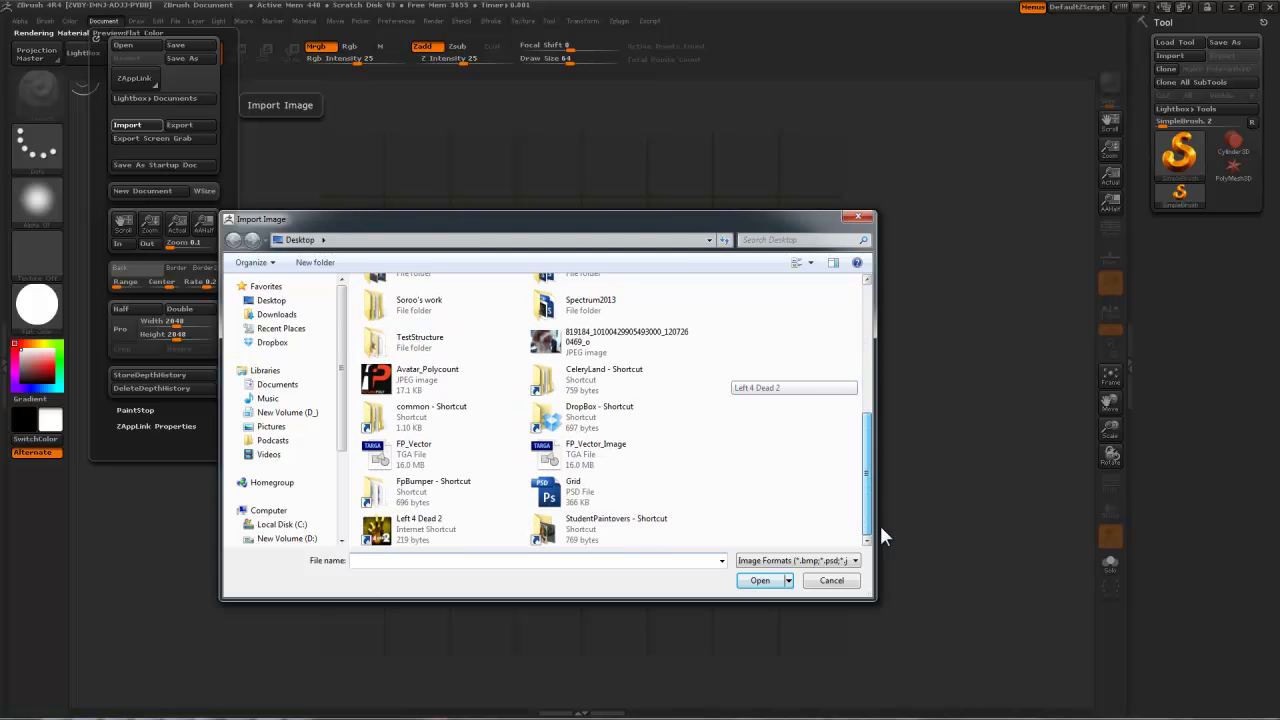
click(594, 483)
click(762, 580)
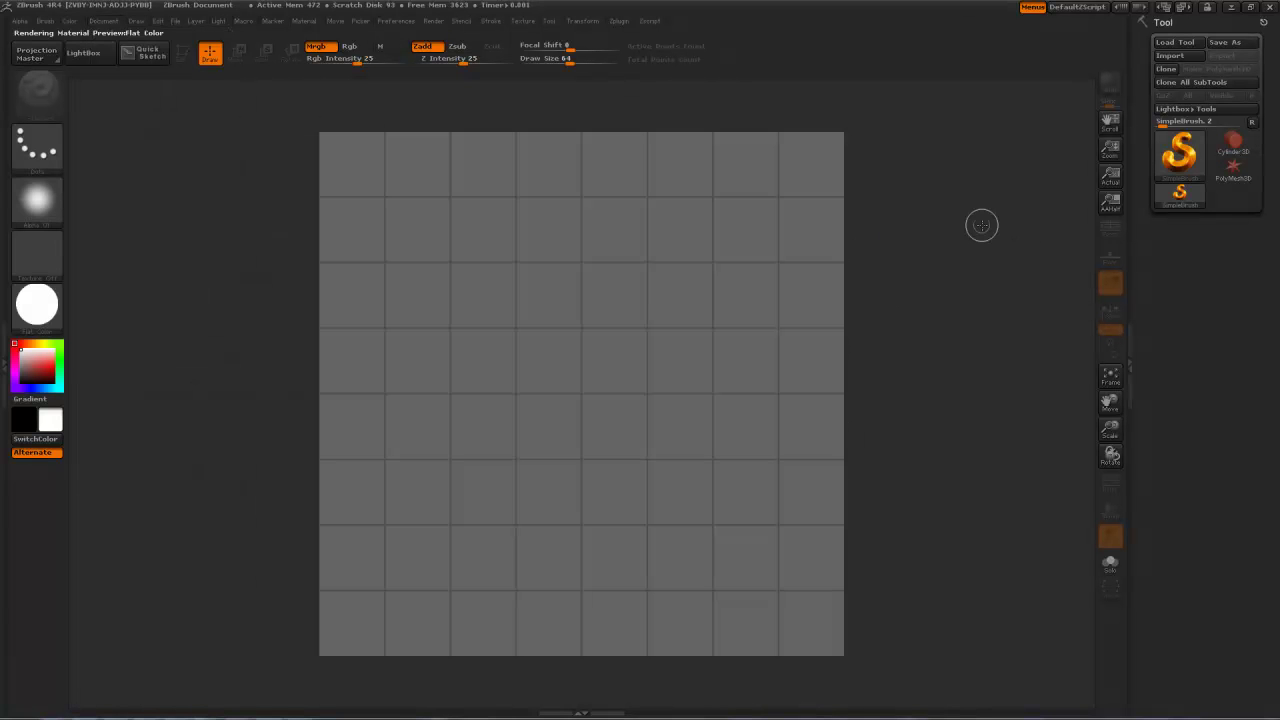
Step: Select the Cylinder3D tool and create a second document layer in addition to the grid layer
click(1233, 143)
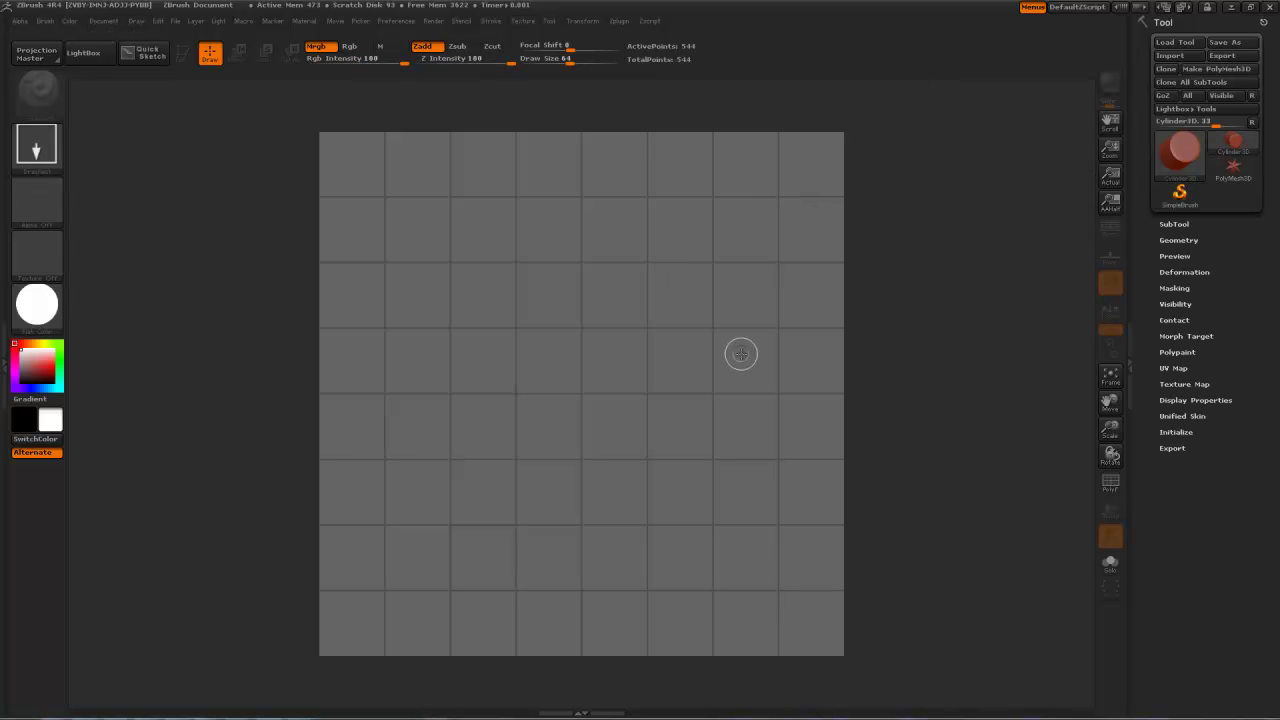
click(197, 21)
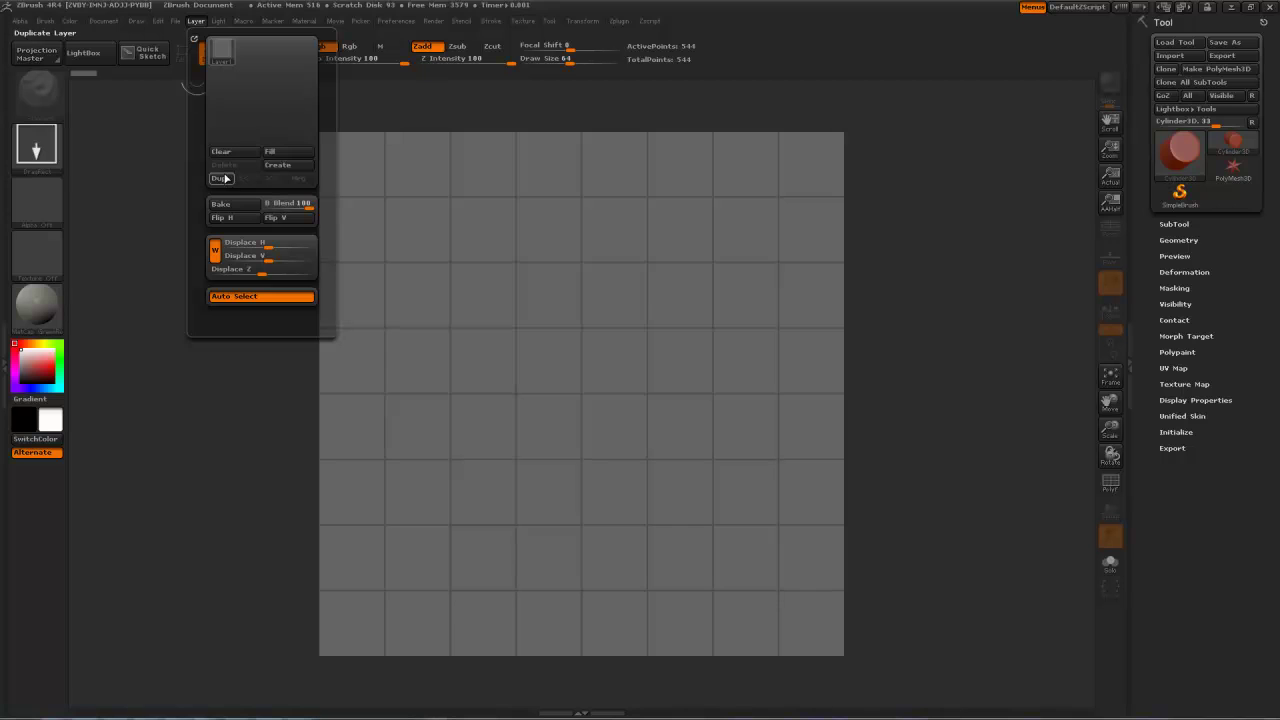
click(290, 167)
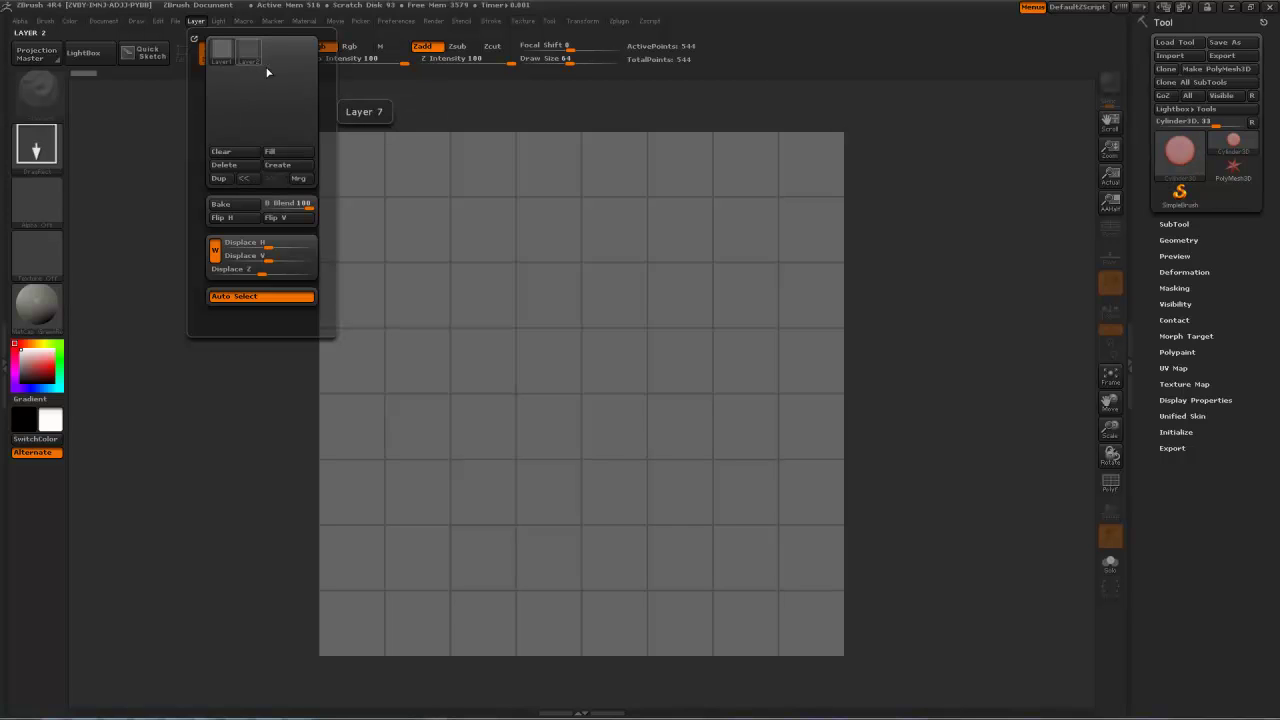
drag(667, 334, 740, 234)
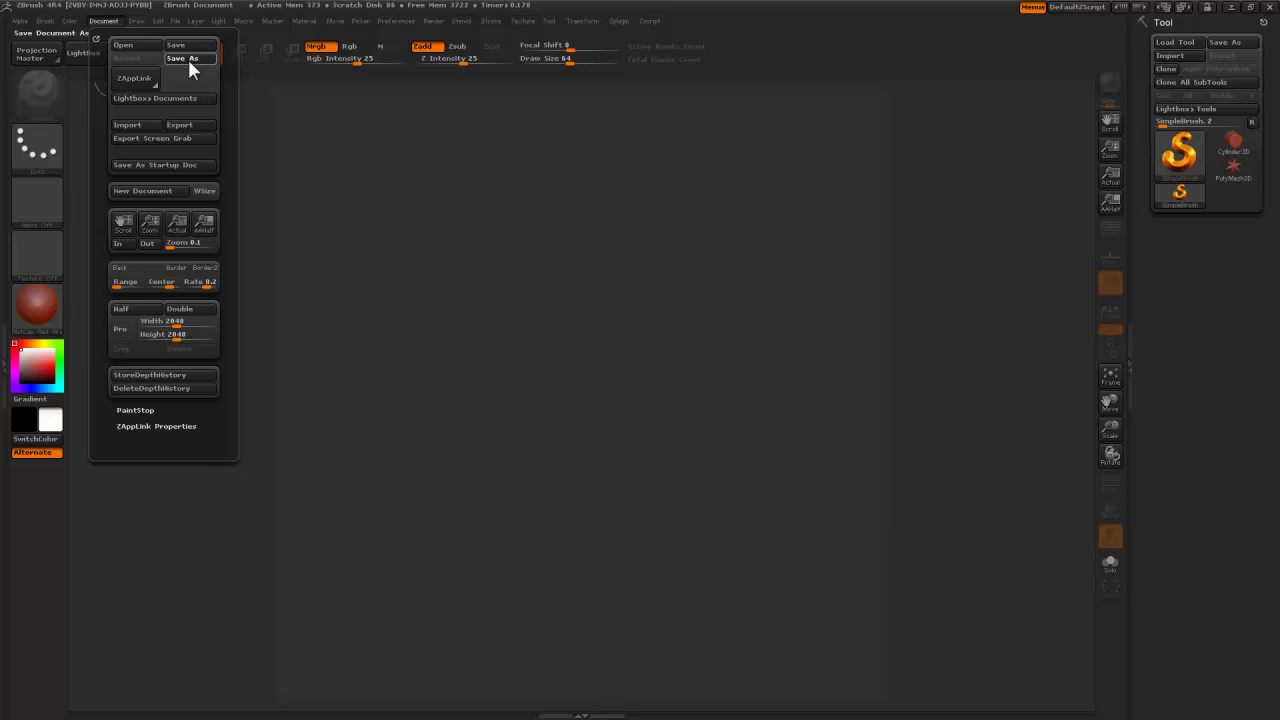
Step: Save the ZBrush document as RoofTile in the MiningStructure folder
click(189, 59)
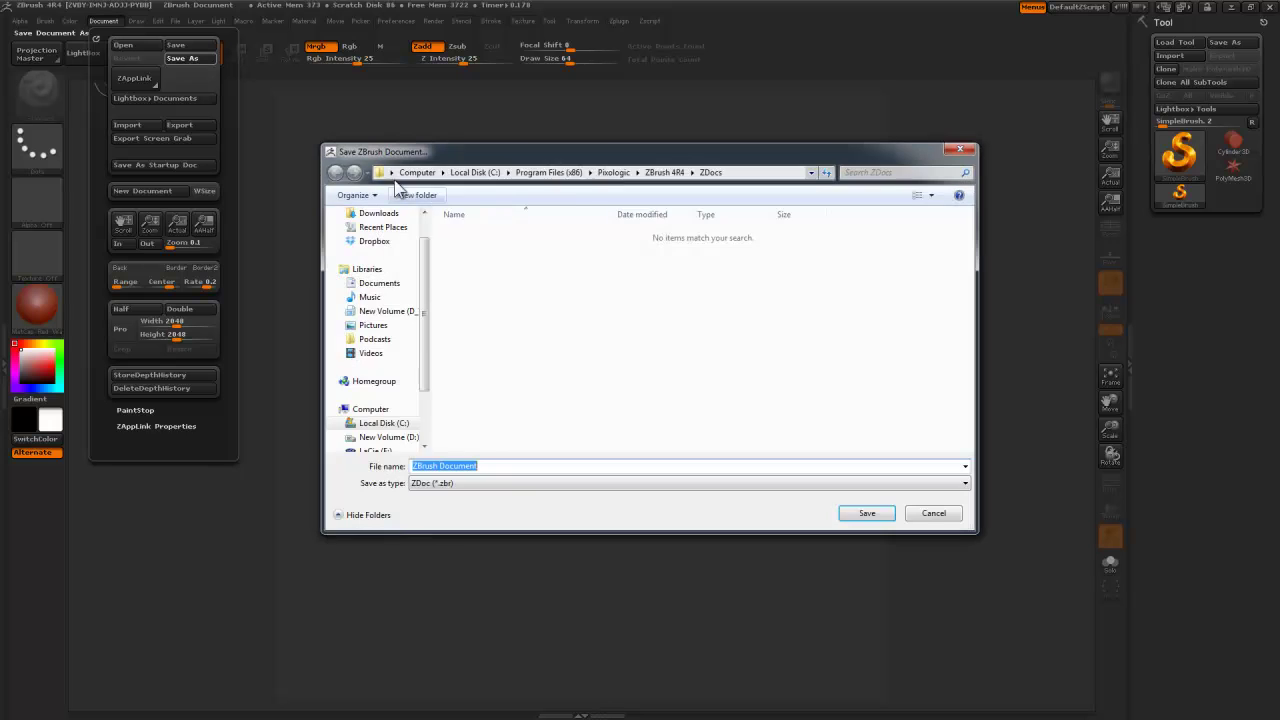
text(RoofTile)
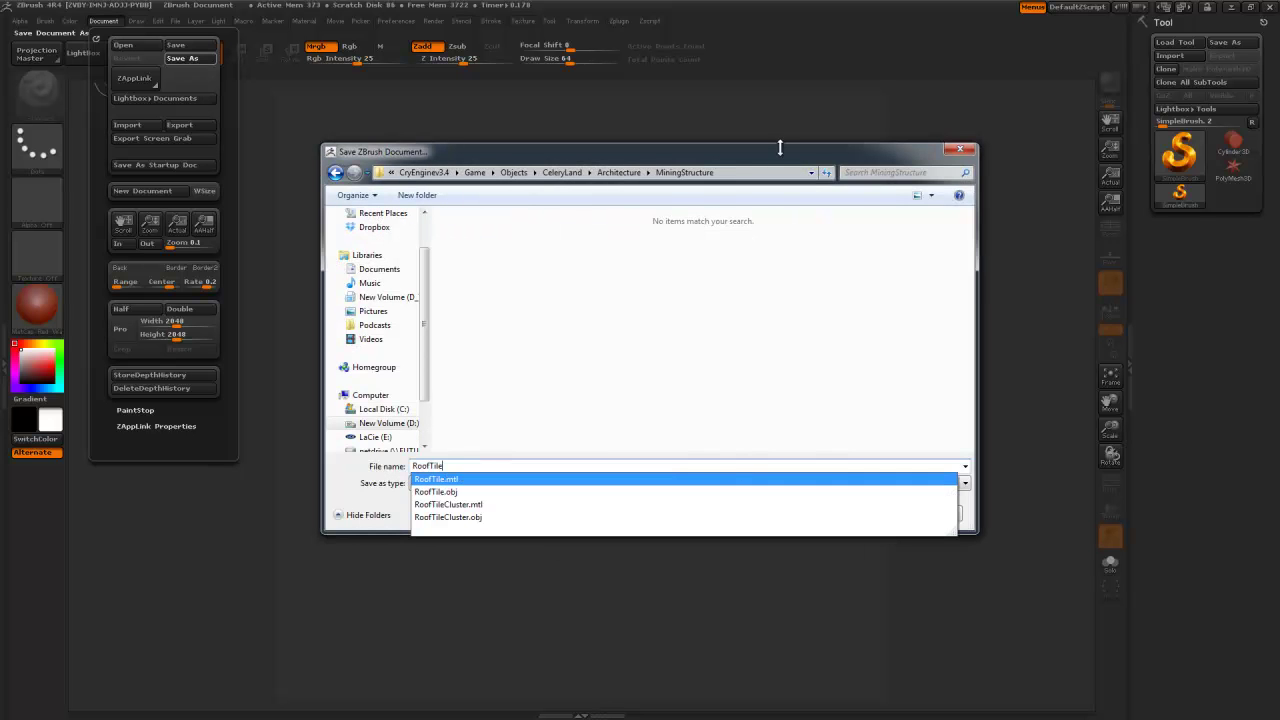
drag(784, 152, 767, 116)
click(849, 480)
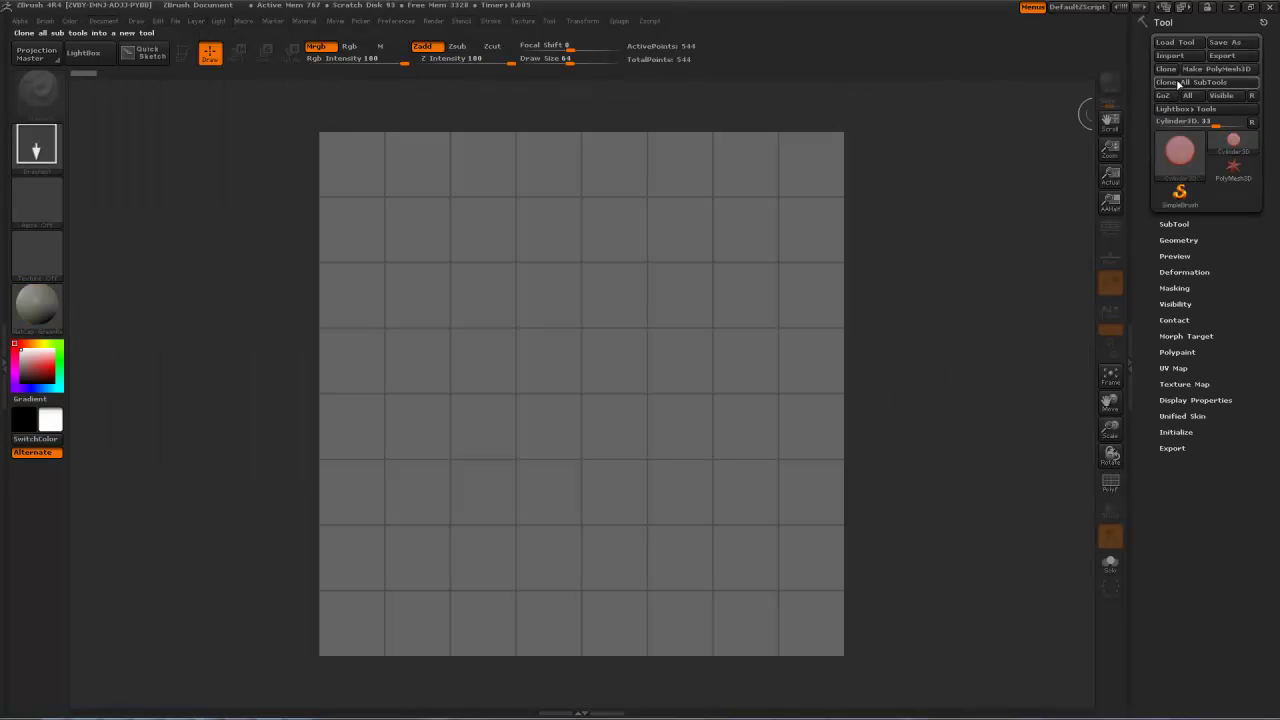
Step: Import the RoofTile model as a tool, draw it on the grid canvas and enter Edit mode
click(1170, 56)
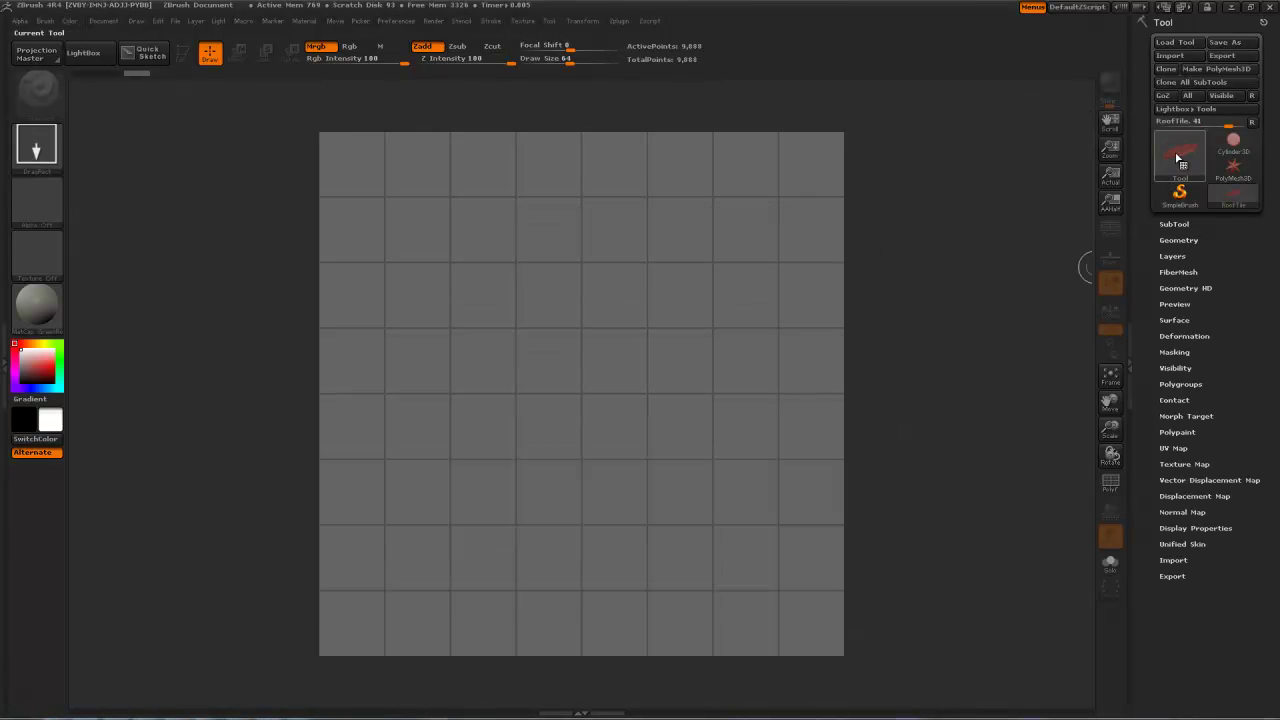
click(1180, 155)
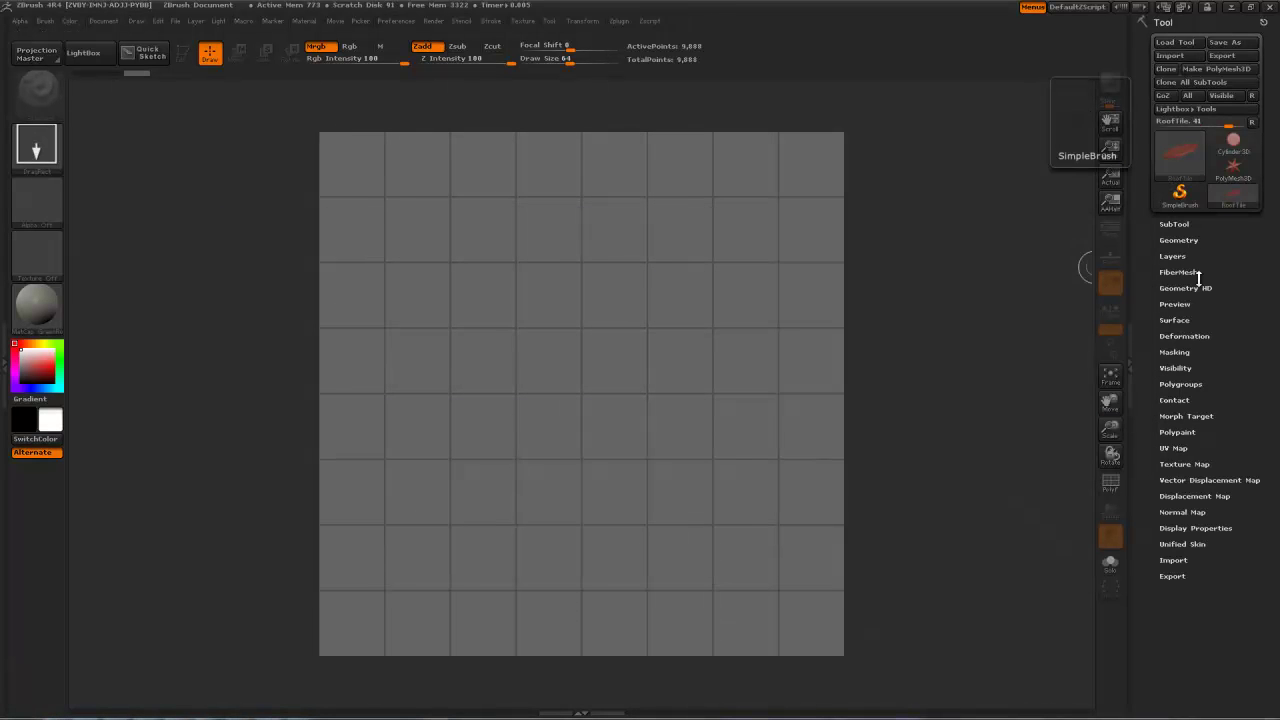
mouse_move(539, 343)
mouse_down()
mouse_move(557, 336)
mouse_move(610, 484)
mouse_up()
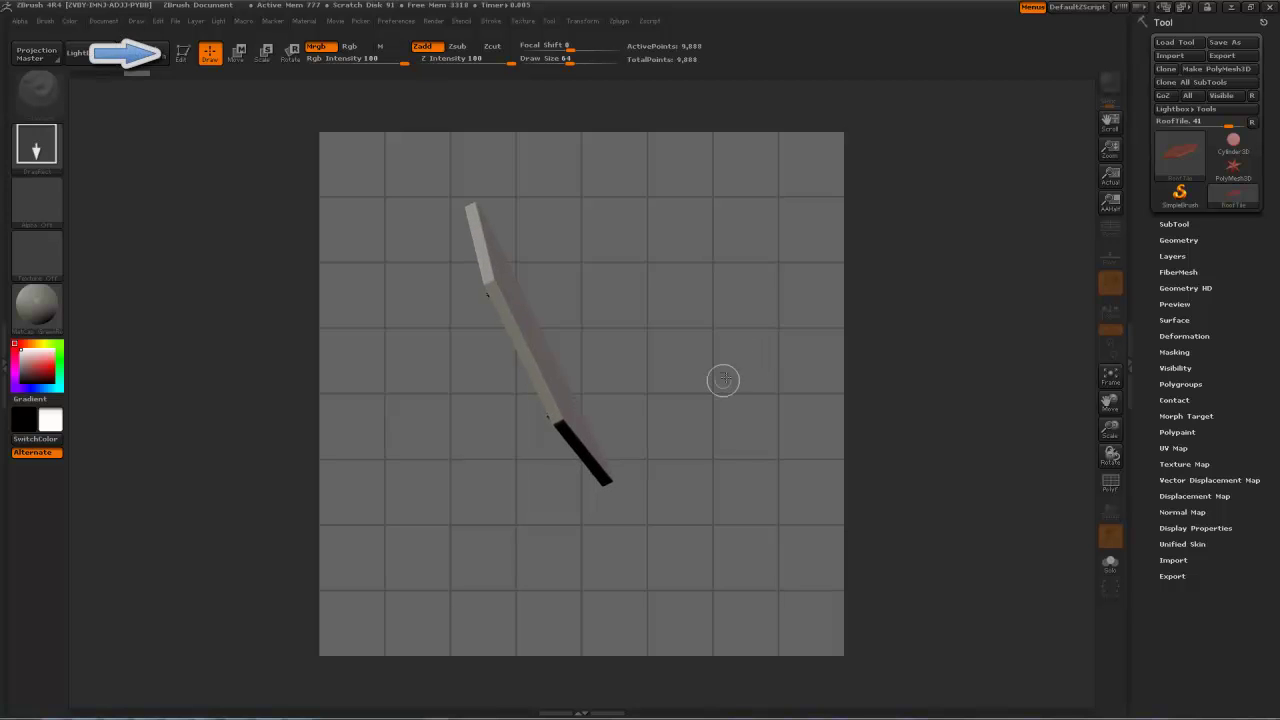
key(t)
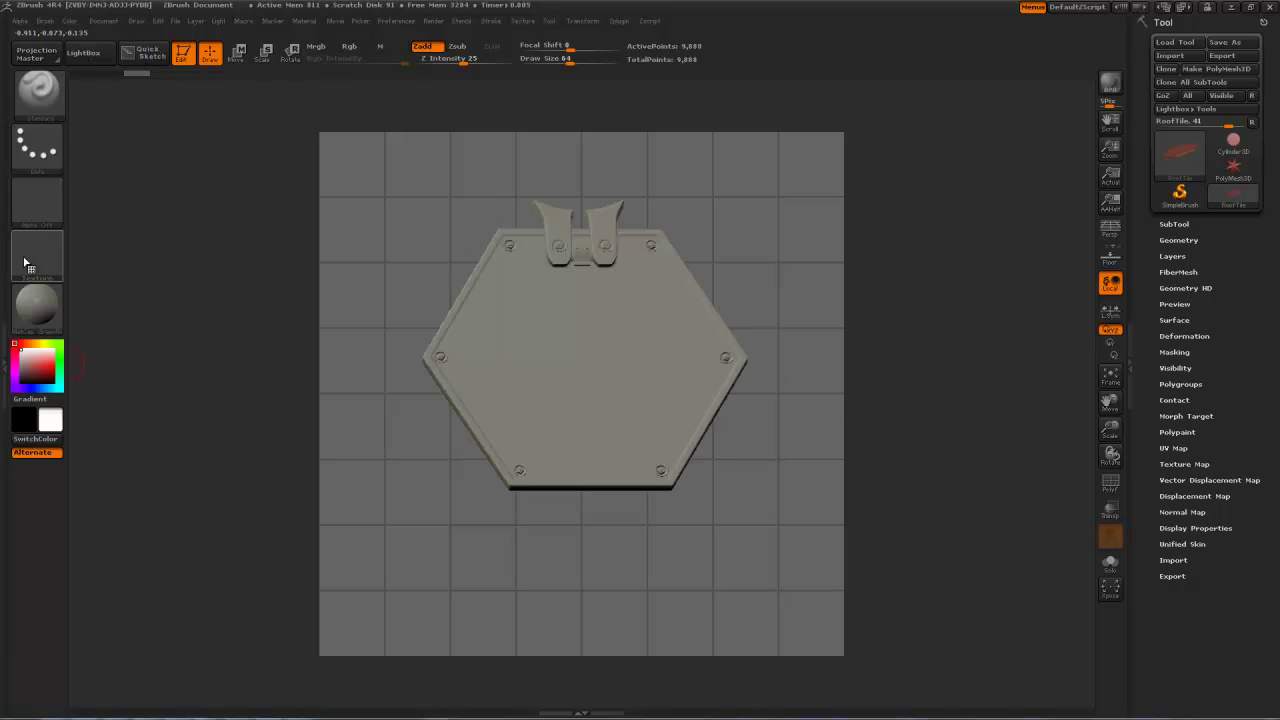
Step: Import RoofTilePlaceholderTex into the texture library and make it the current texture
click(29, 262)
click(97, 456)
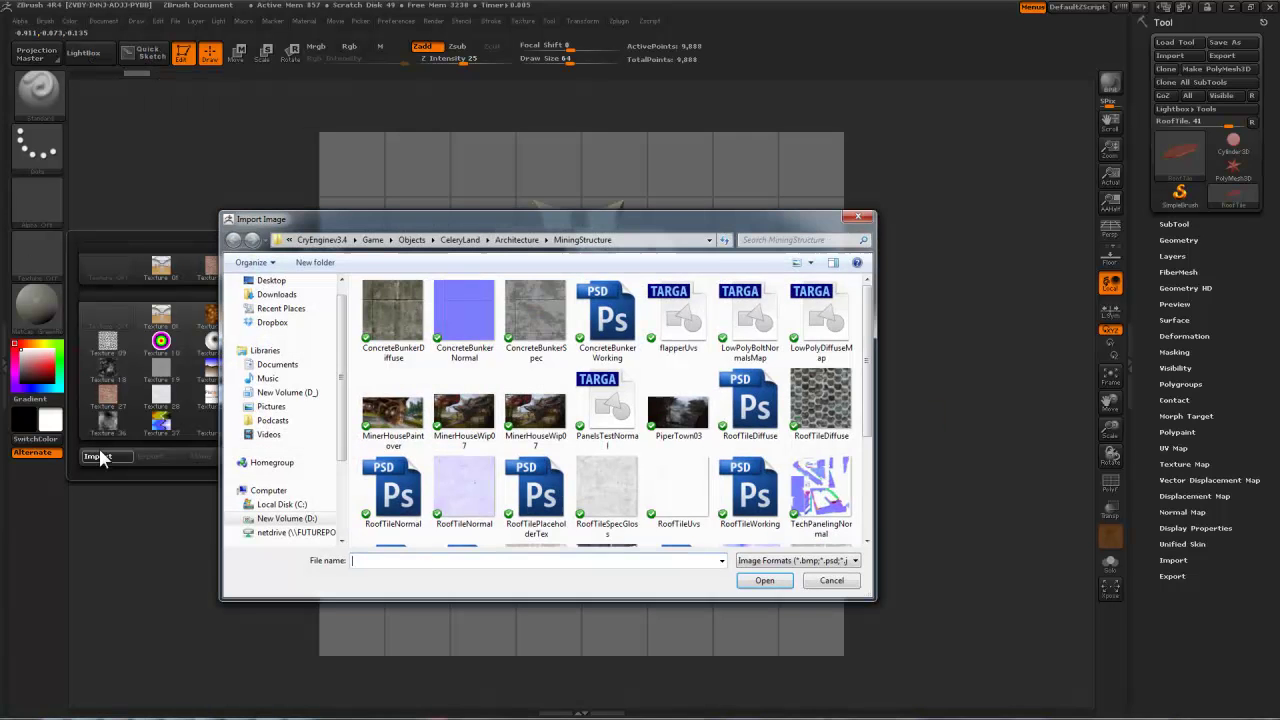
click(743, 576)
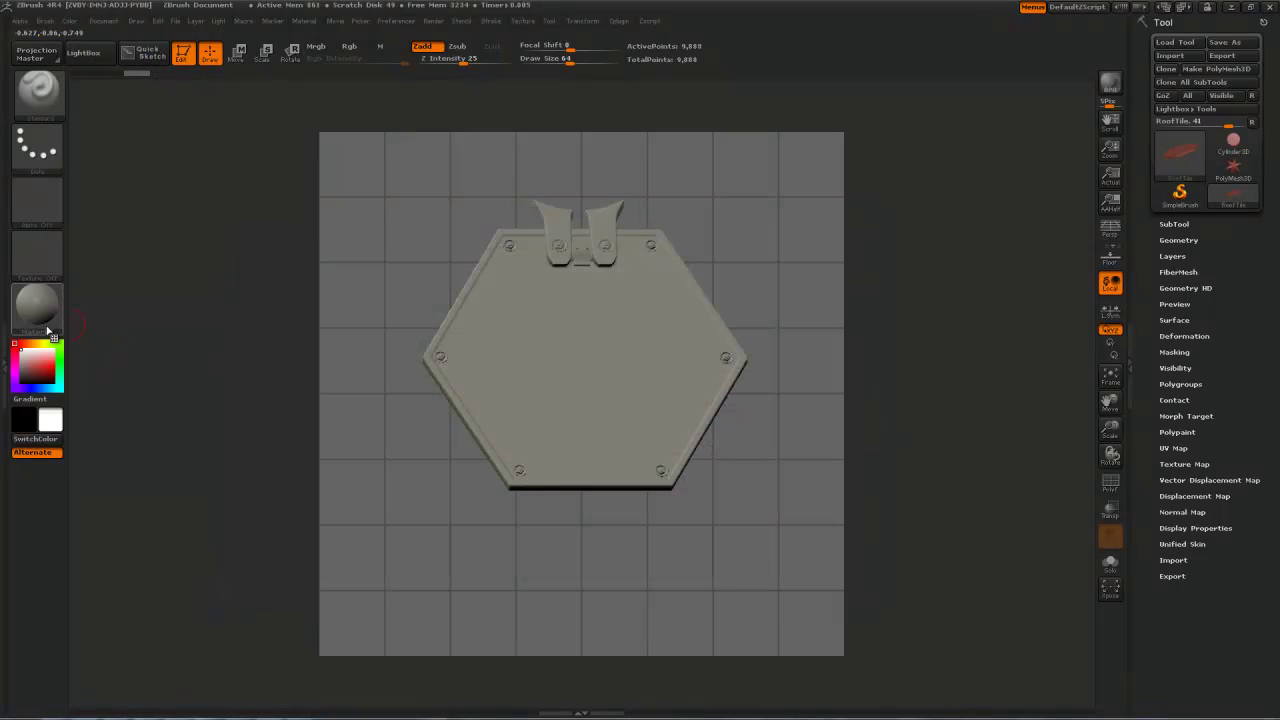
click(40, 250)
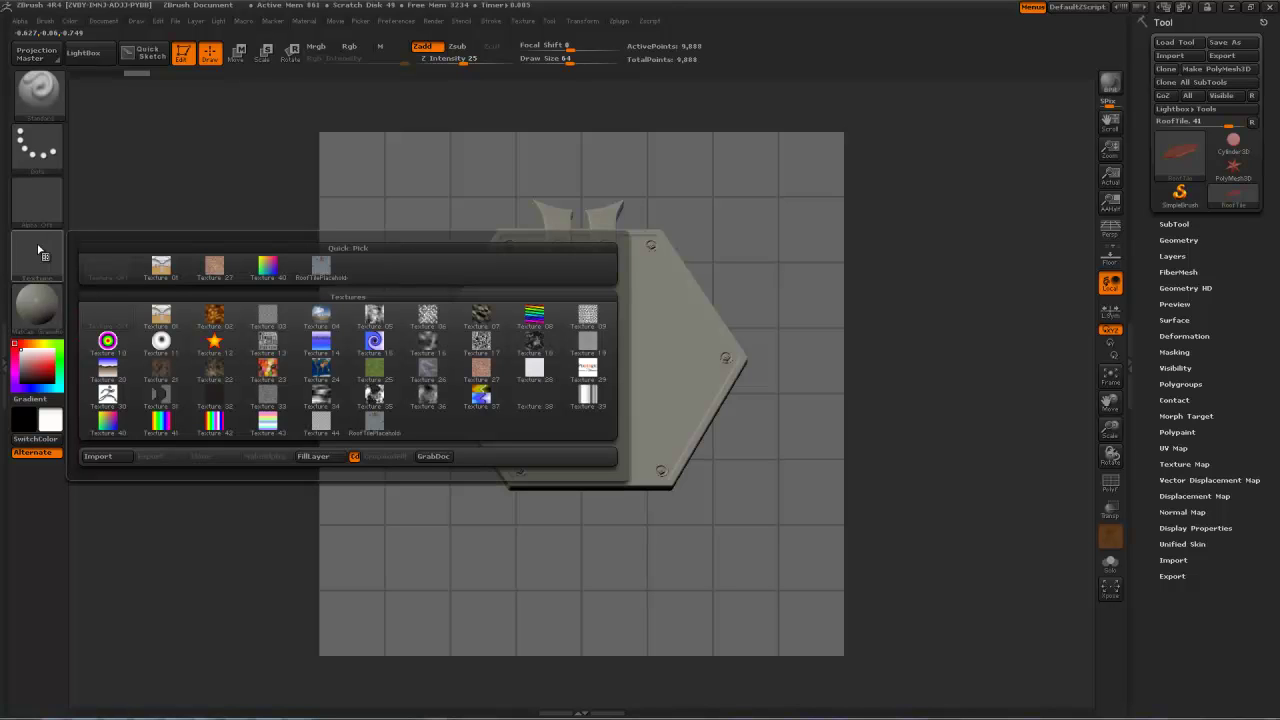
click(318, 270)
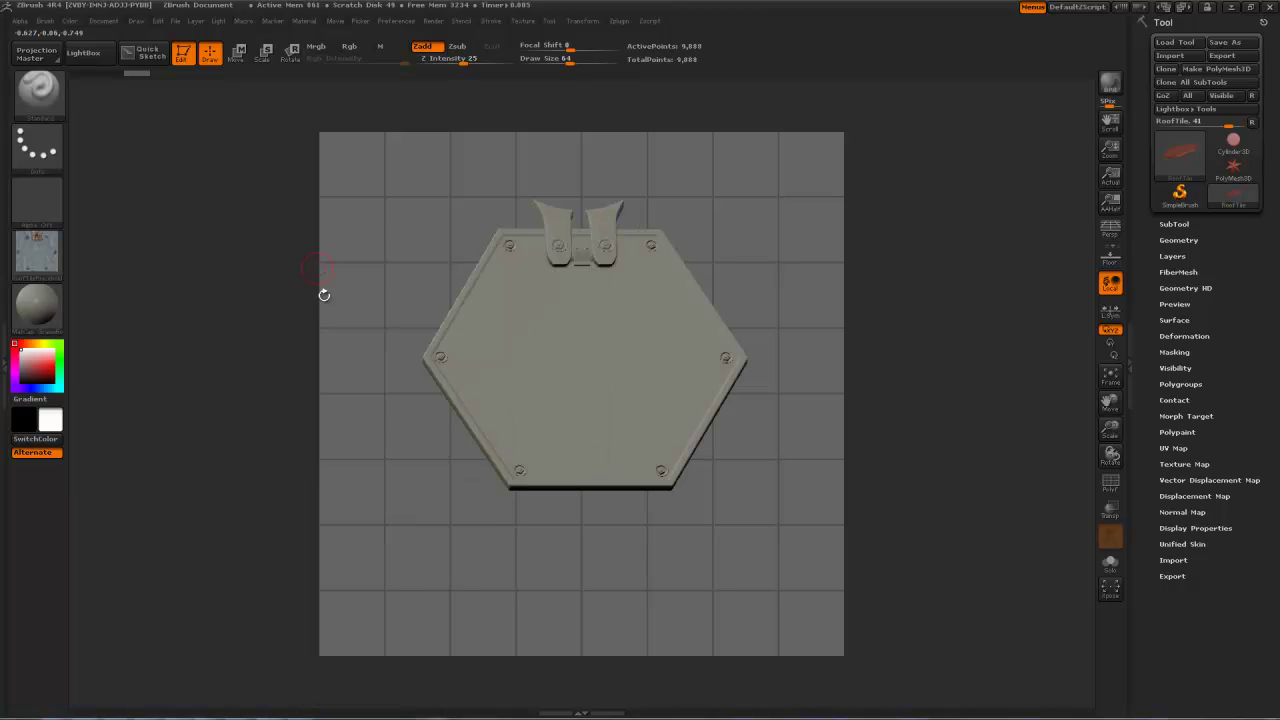
Step: Assign the imported RoofTilePlaceholderTex as the roof tile's texture map
click(1178, 463)
click(1176, 498)
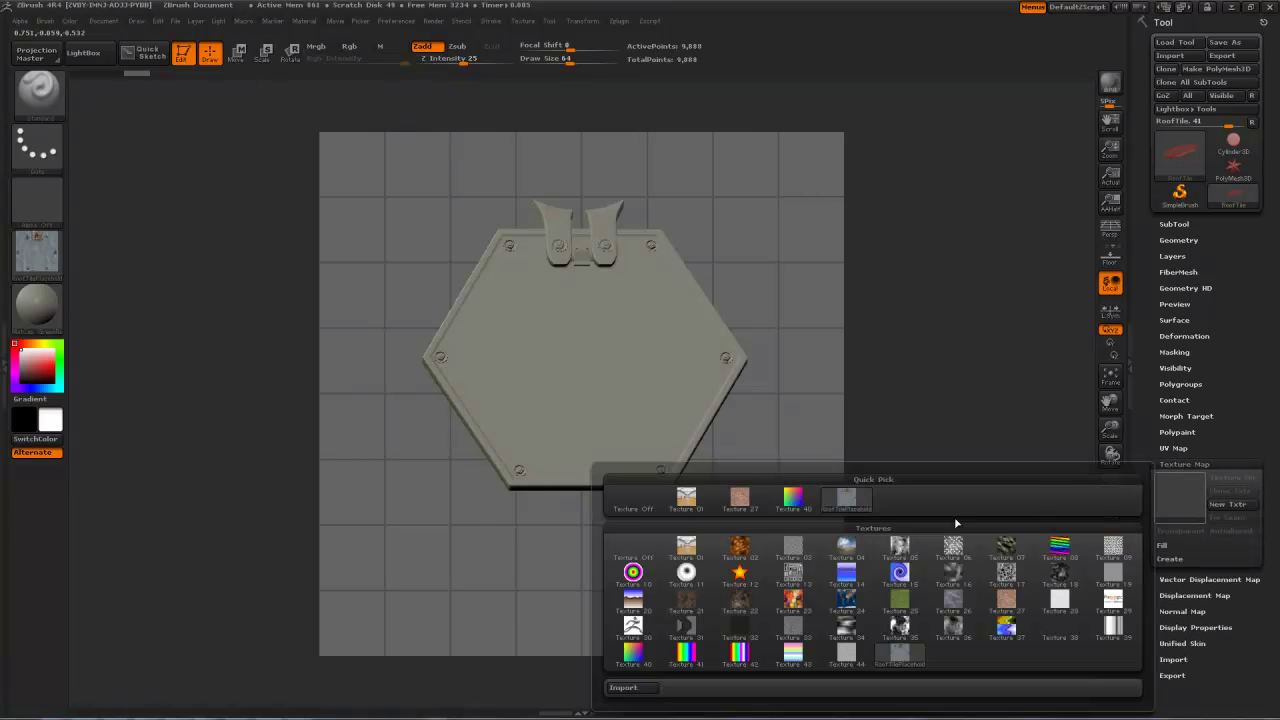
click(850, 500)
drag(905, 426, 932, 472)
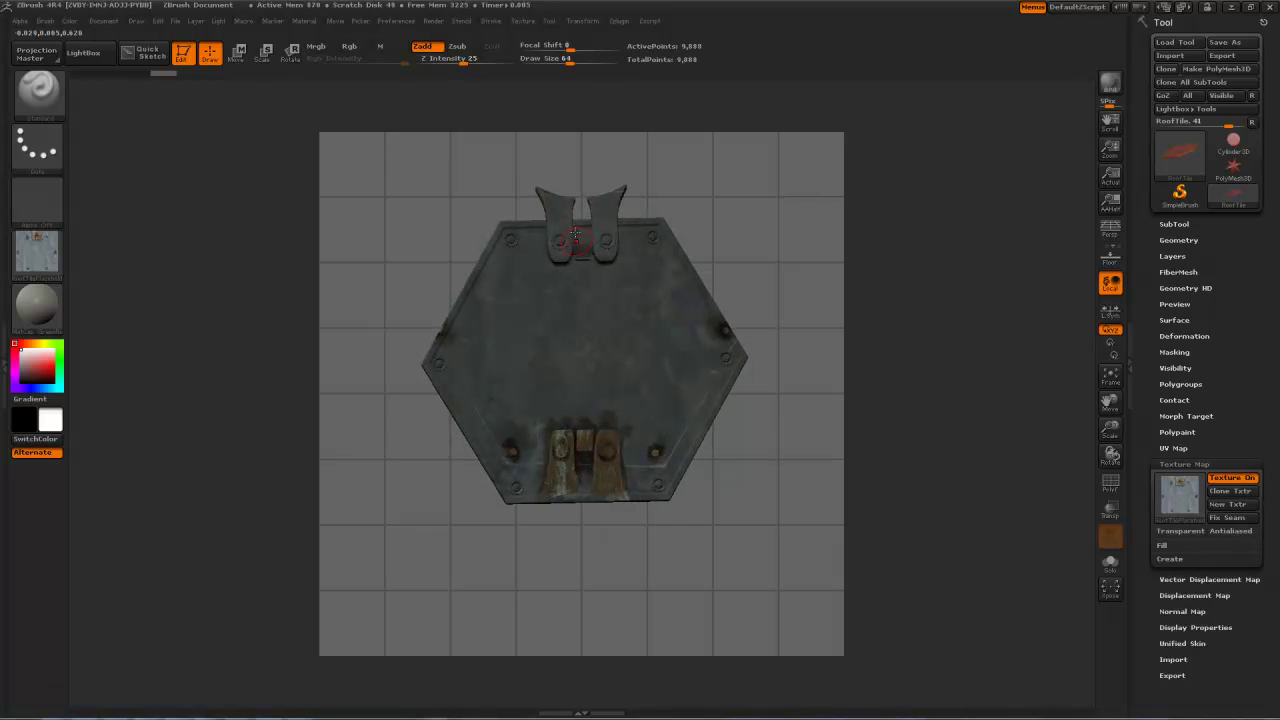
Step: Flip the roof tile's UVs vertically with Flip V so the texture lines up with the brackets and bolts
click(1170, 448)
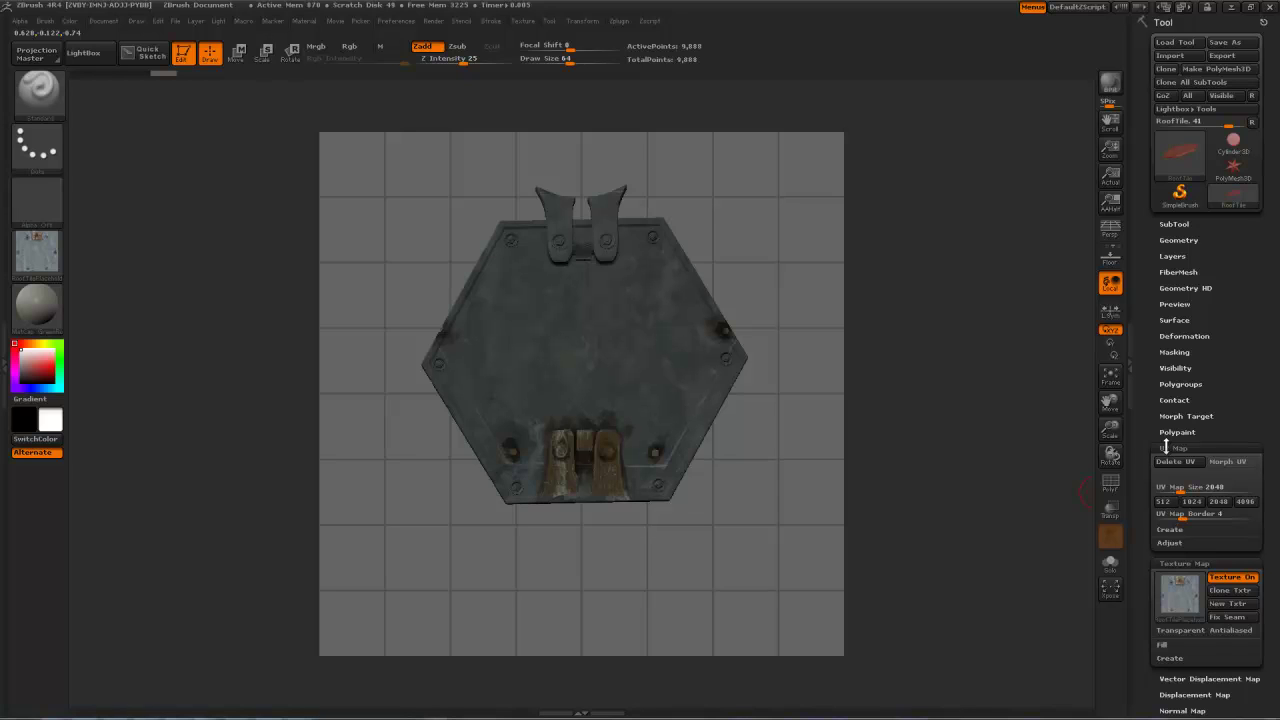
click(1170, 542)
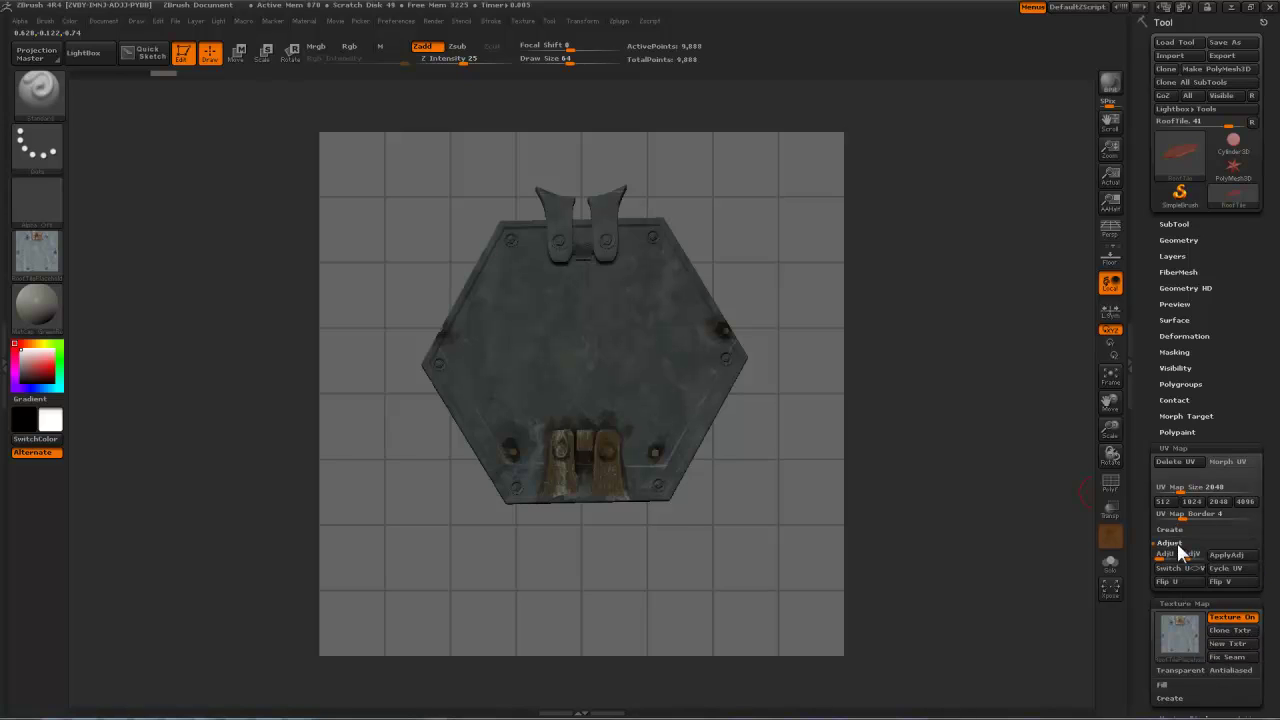
click(1220, 581)
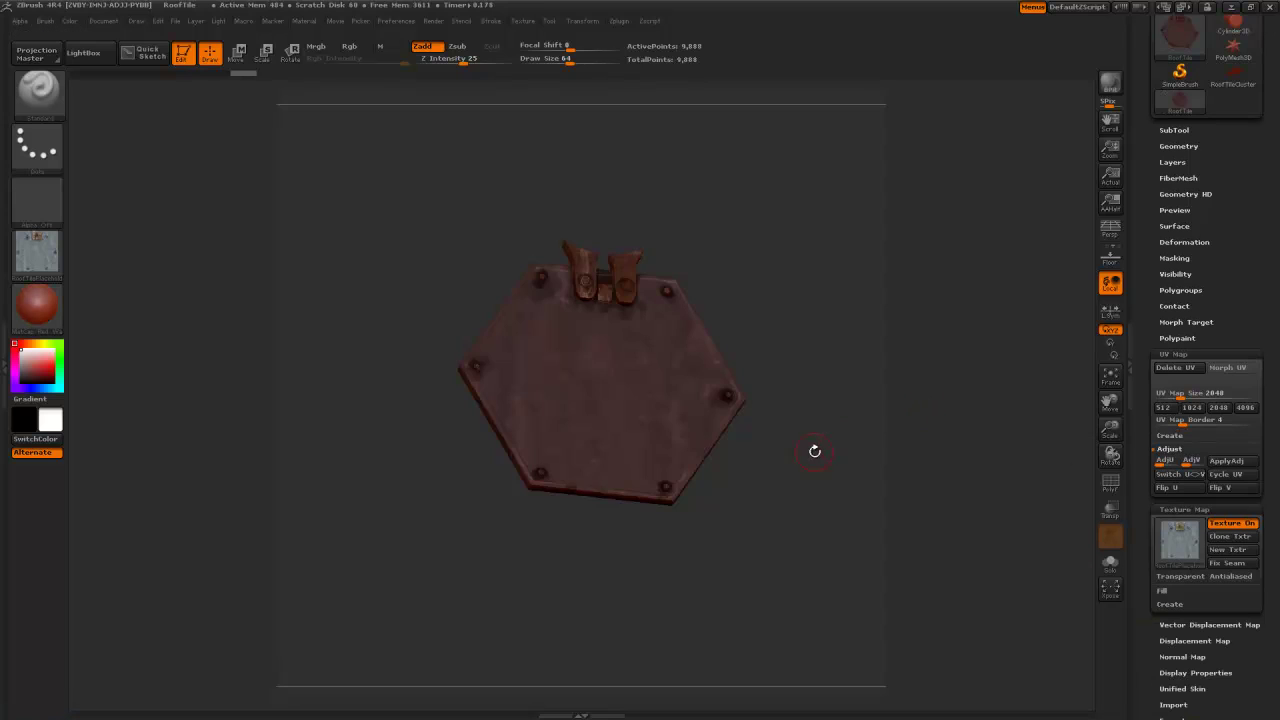
Step: Change the tile's material to Flat Color to show its texture without shading
drag(814, 449, 720, 468)
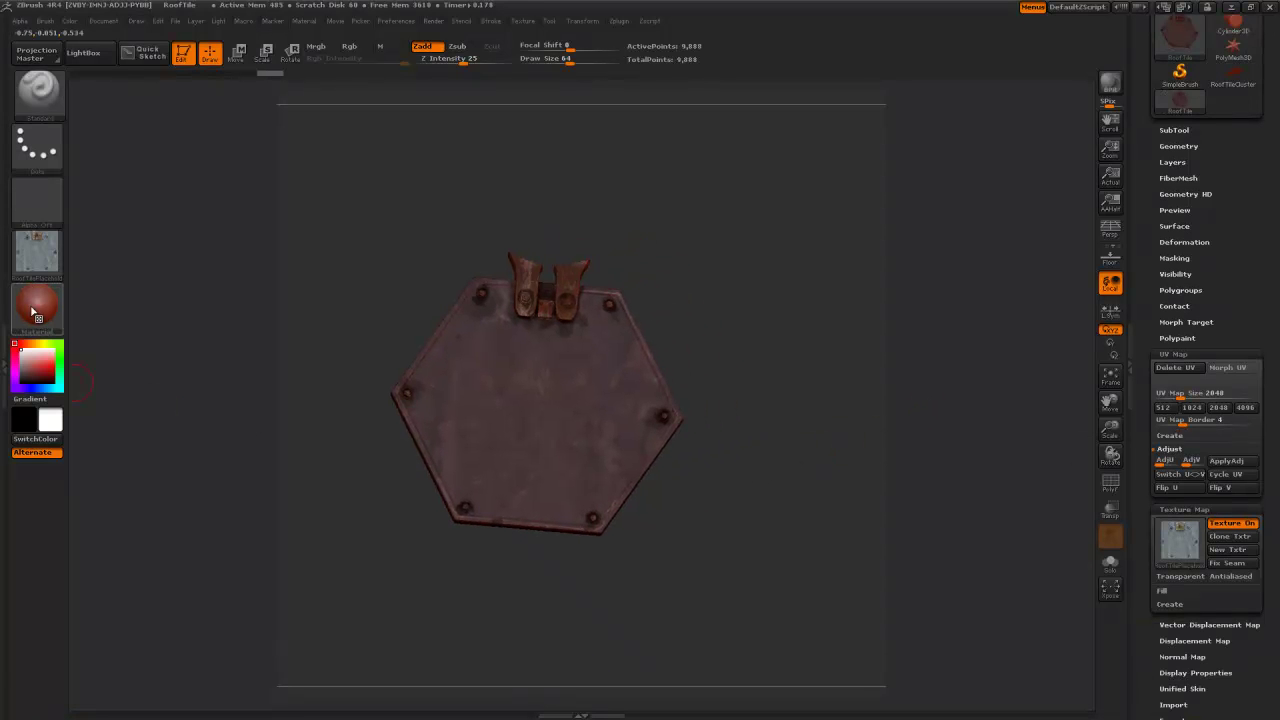
drag(243, 330, 327, 377)
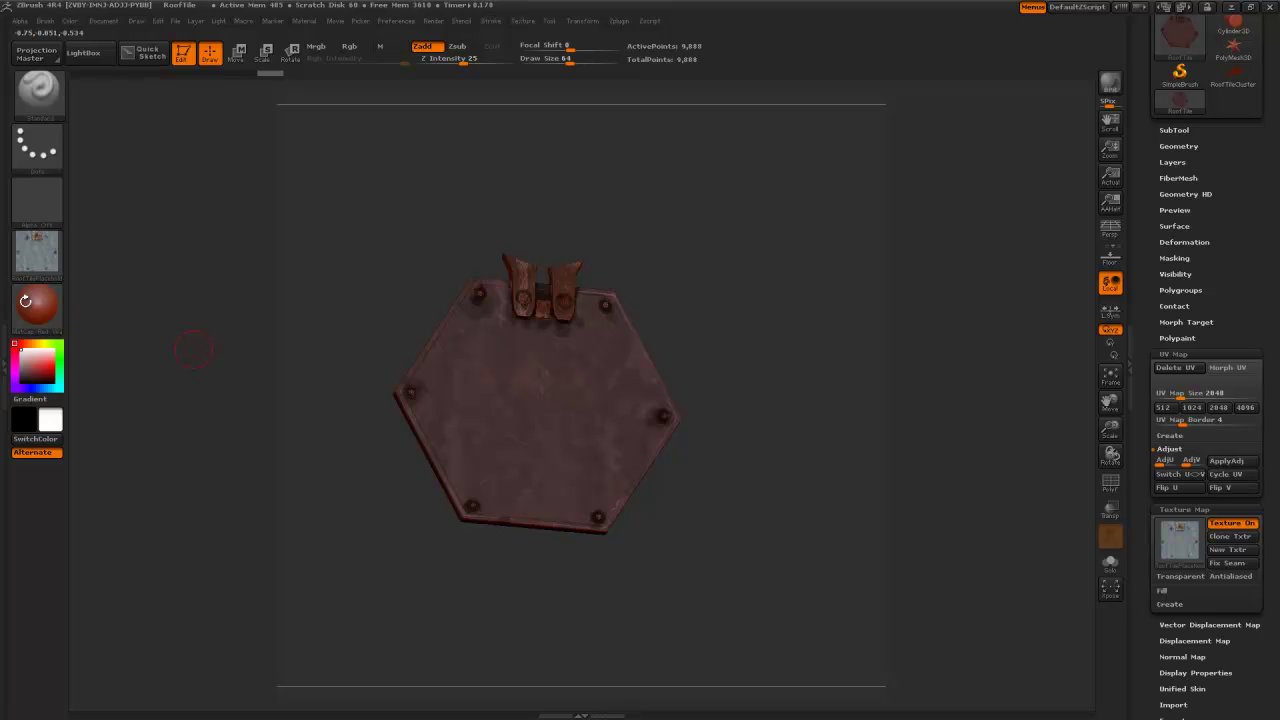
click(54, 312)
click(110, 499)
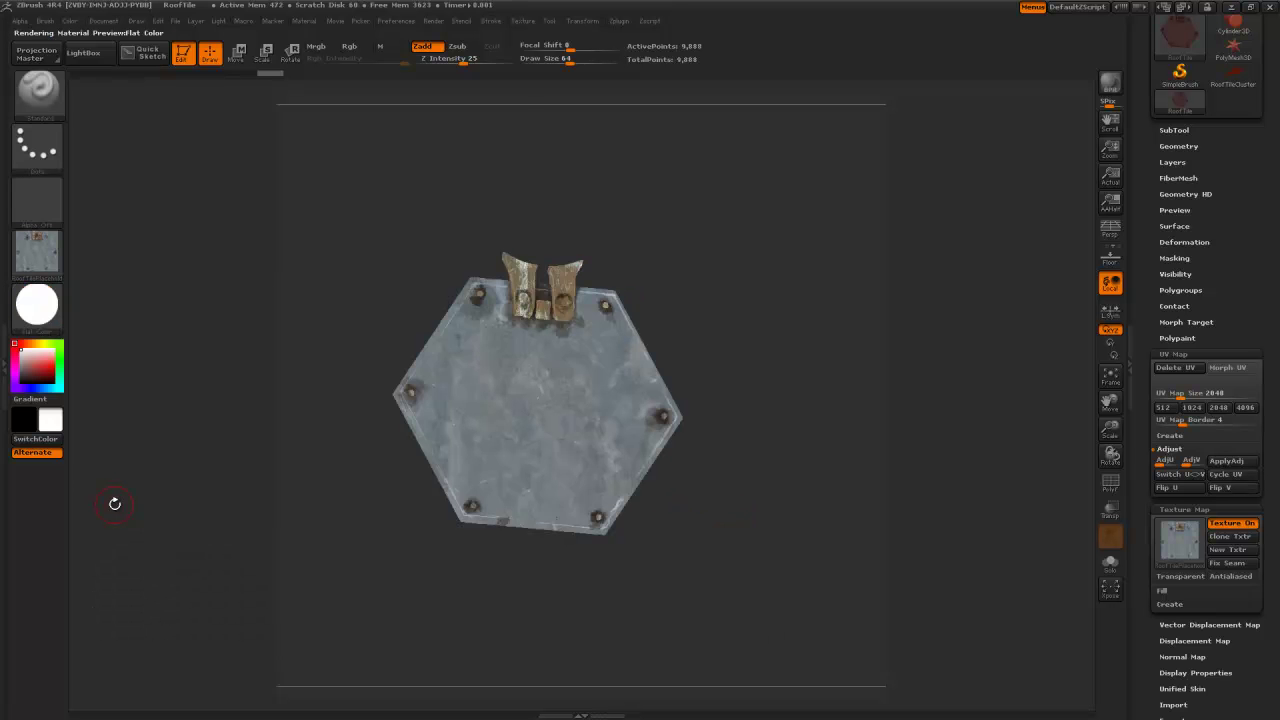
mouse_move(558, 624)
mouse_down()
mouse_move(580, 610)
mouse_move(548, 612)
mouse_up()
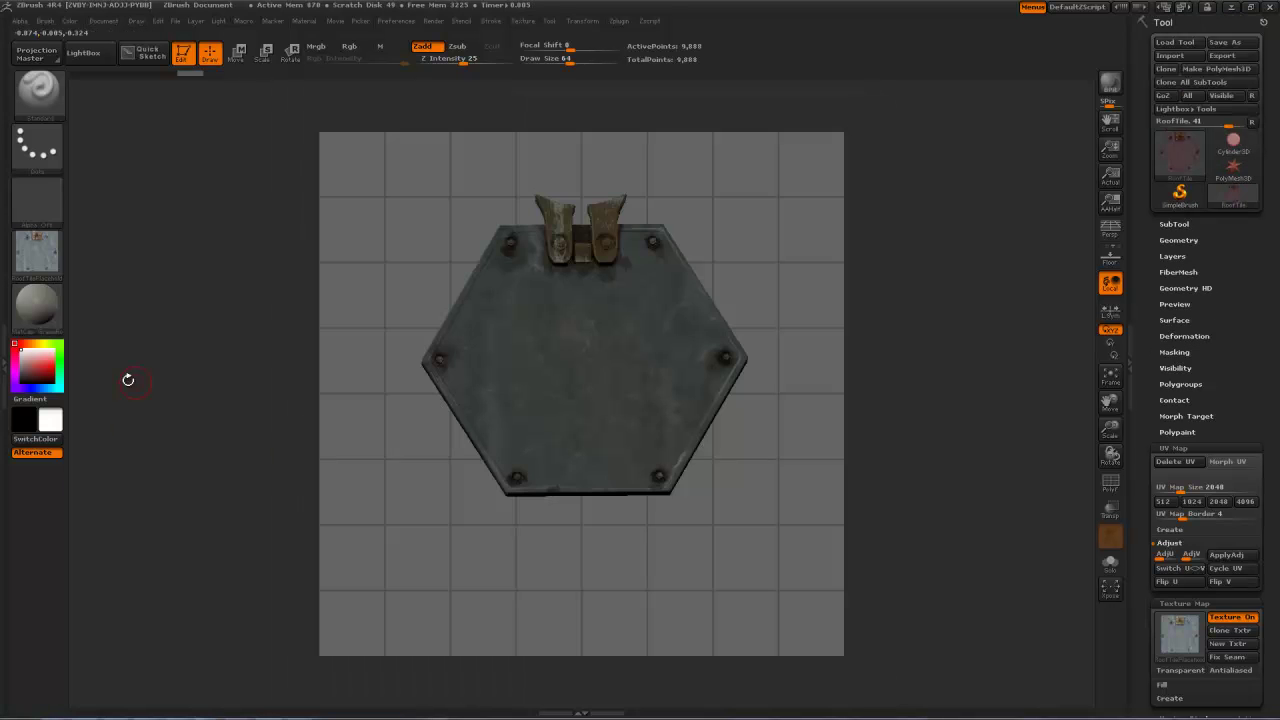
Step: Turn the roof tile to face front, scale it down and fit it inside one grid square near the canvas centre
drag(892, 394, 810, 393)
mouse_move(921, 390)
alt+mouse_down()
mouse_move(892, 394)
mouse_move(939, 400)
alt+mouse_up()
click(954, 351)
drag(954, 351, 950, 367)
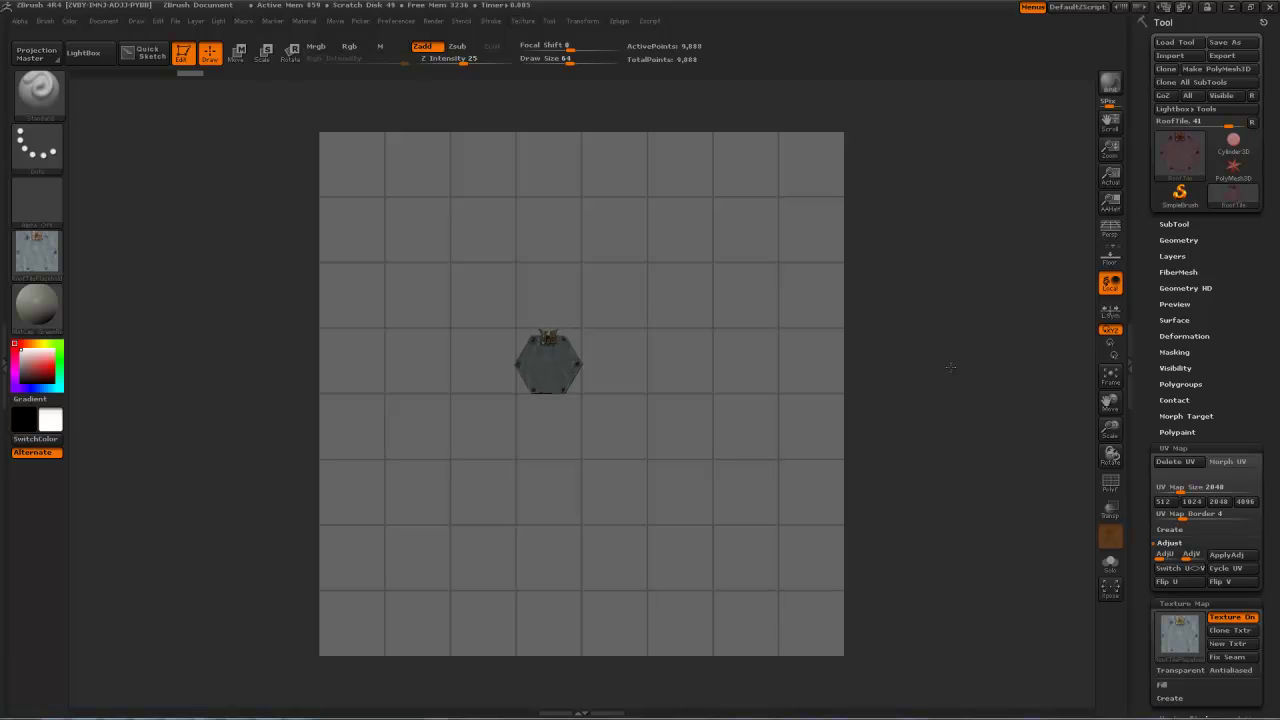
Step: Switch to the Cylinder3D tool and import the RoofTileCluster model in its place
click(1233, 140)
click(1170, 55)
click(466, 320)
click(765, 581)
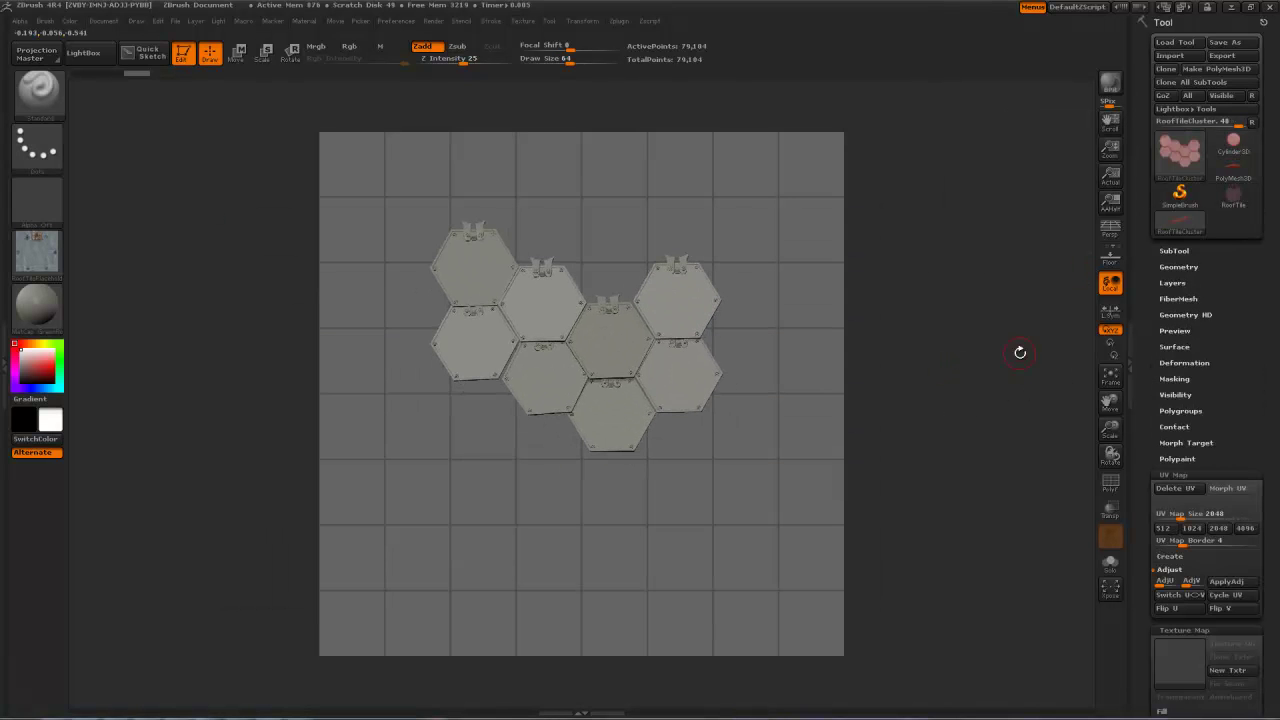
Step: Assign RoofTilePlaceholderTex as the tile cluster's texture map and flip its UVs vertically
drag(1263, 438, 1263, 135)
click(1180, 360)
click(848, 371)
click(1220, 310)
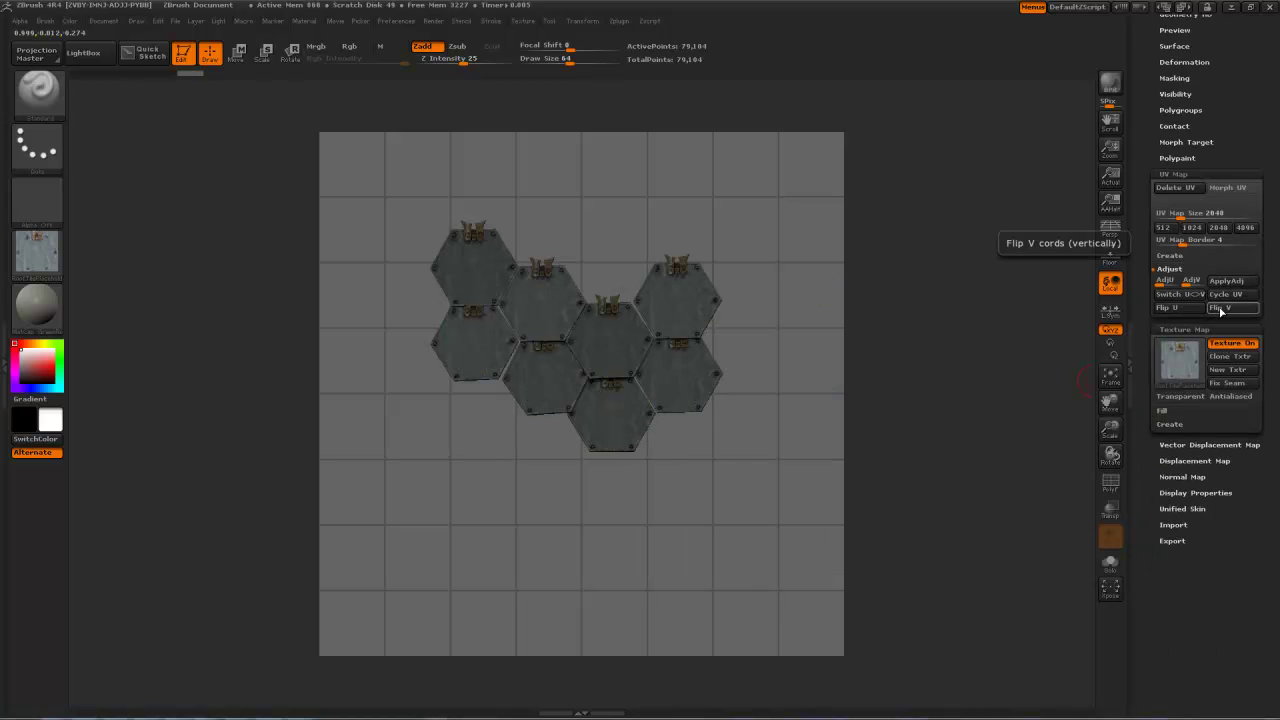
drag(1263, 250, 1263, 553)
click(1184, 232)
drag(946, 354, 944, 371)
click(102, 21)
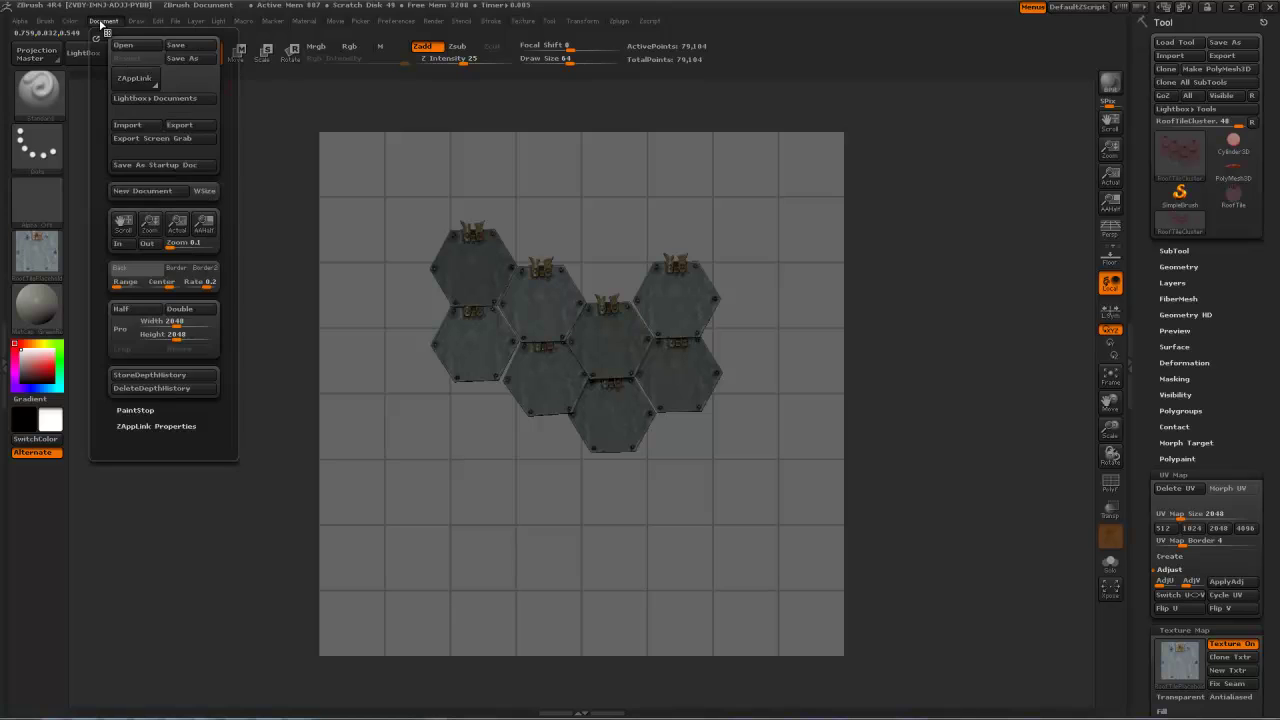
click(196, 21)
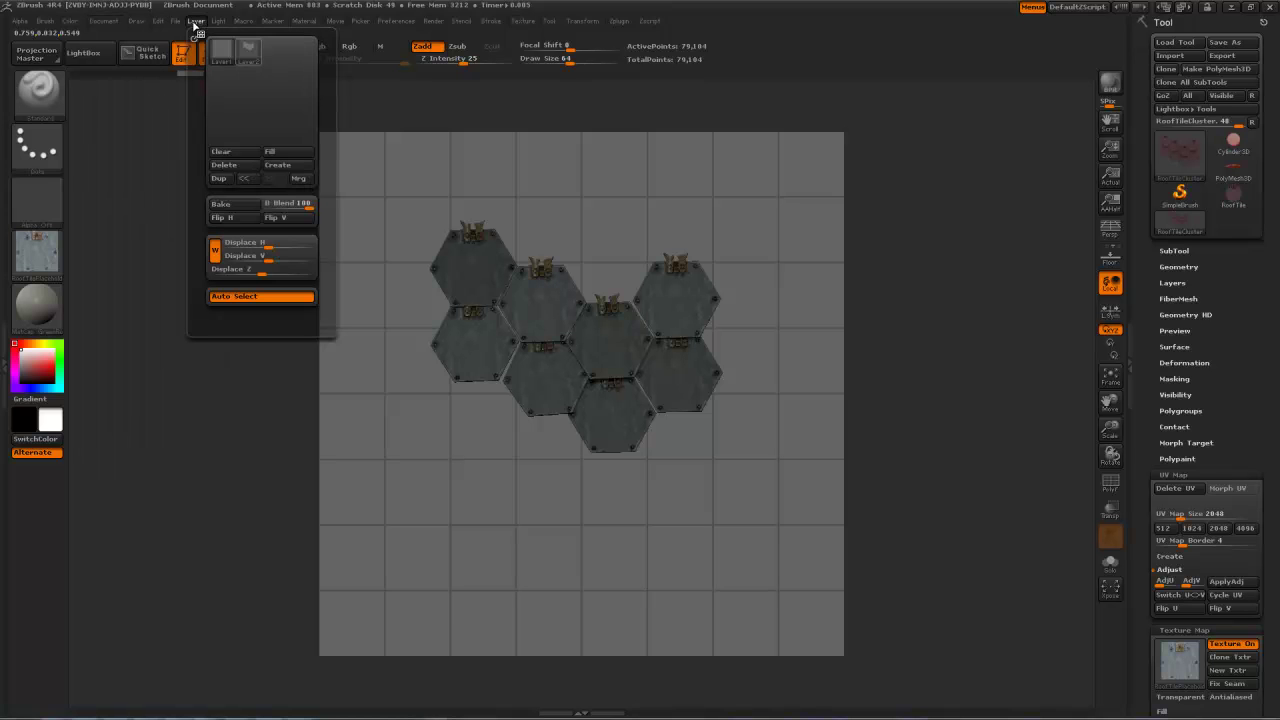
click(196, 24)
click(1181, 225)
drag(957, 364, 948, 376)
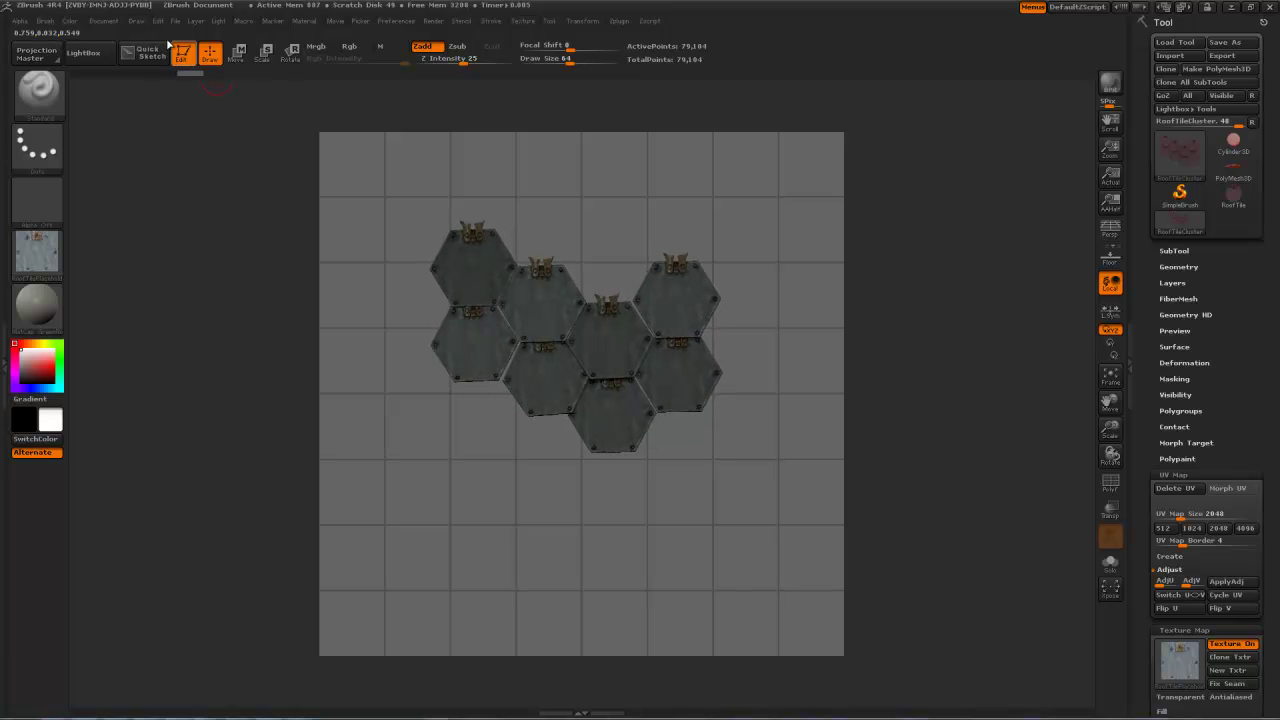
click(103, 21)
Step: Set down the first tile cluster slightly lower on the canvas, and draw a second, front-facing copy overlapping it from above
mouse_move(195, 20)
mouse_move(946, 368)
mouse_down()
mouse_move(949, 314)
mouse_move(939, 370)
mouse_move(927, 356)
mouse_move(955, 367)
mouse_move(950, 350)
mouse_move(831, 417)
mouse_up()
key(t)
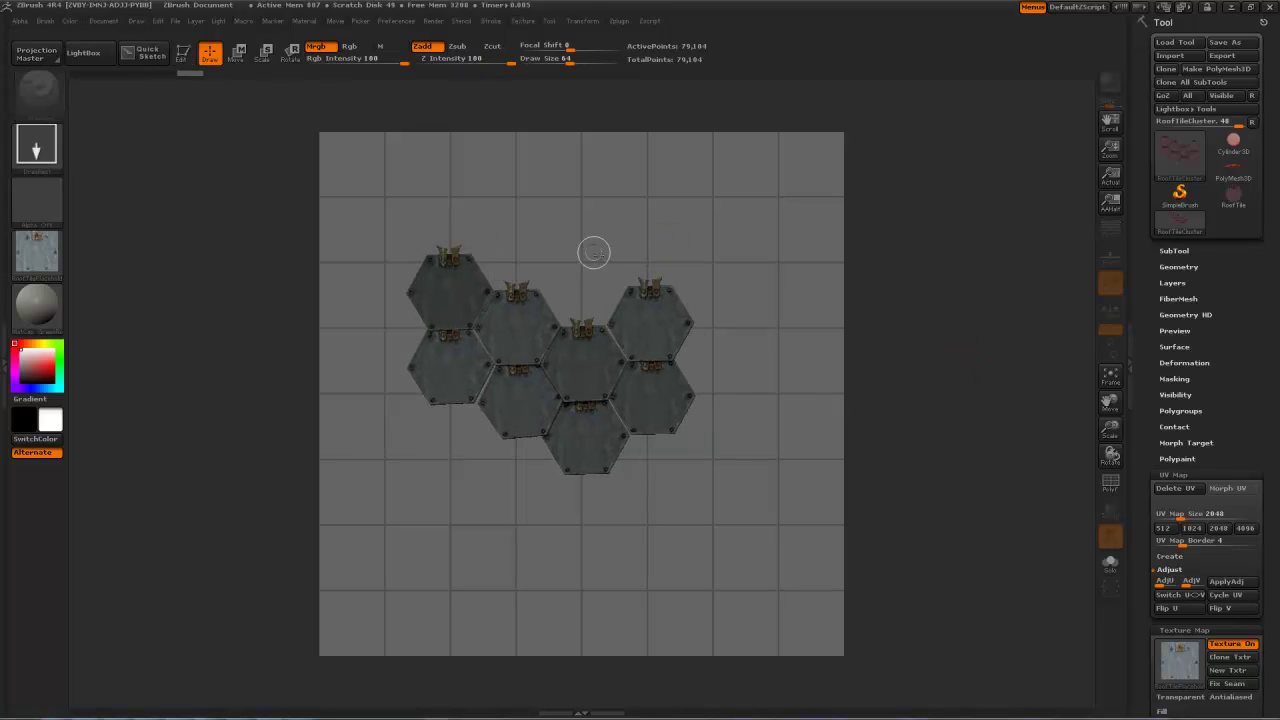
mouse_move(568, 250)
mouse_down()
mouse_move(486, 143)
mouse_move(466, 138)
mouse_up()
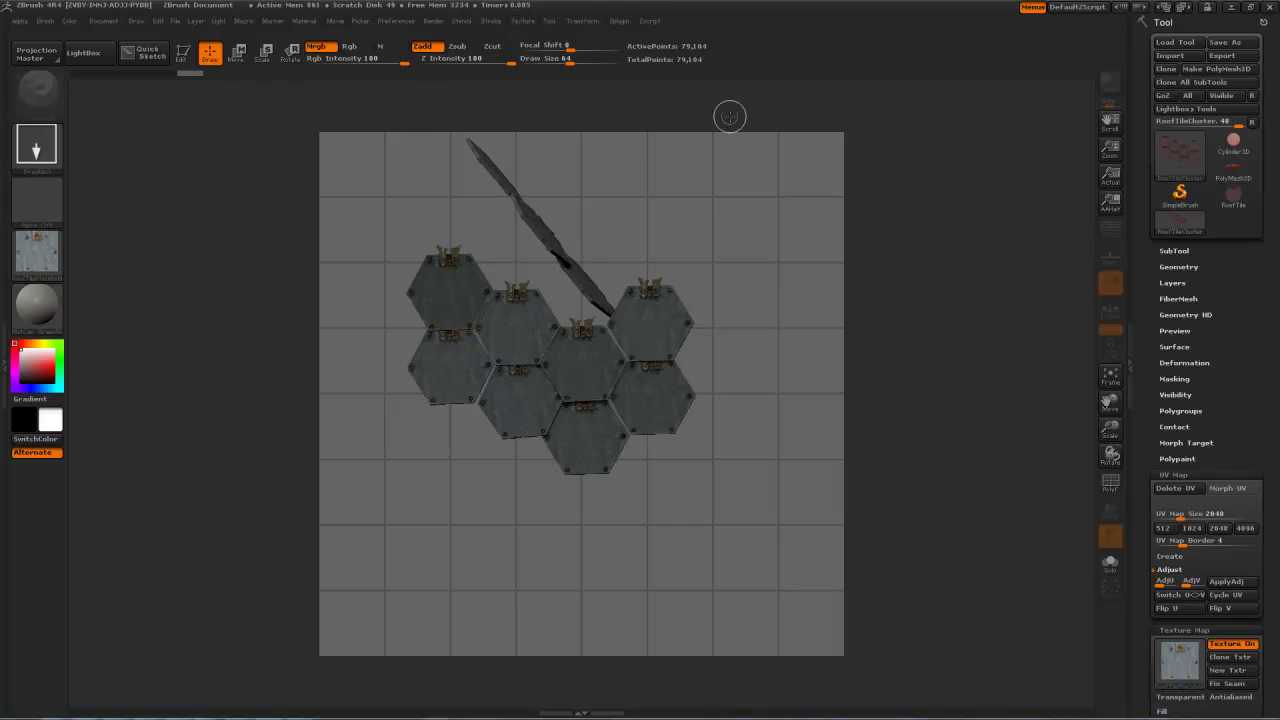
key(t)
drag(780, 140, 959, 497)
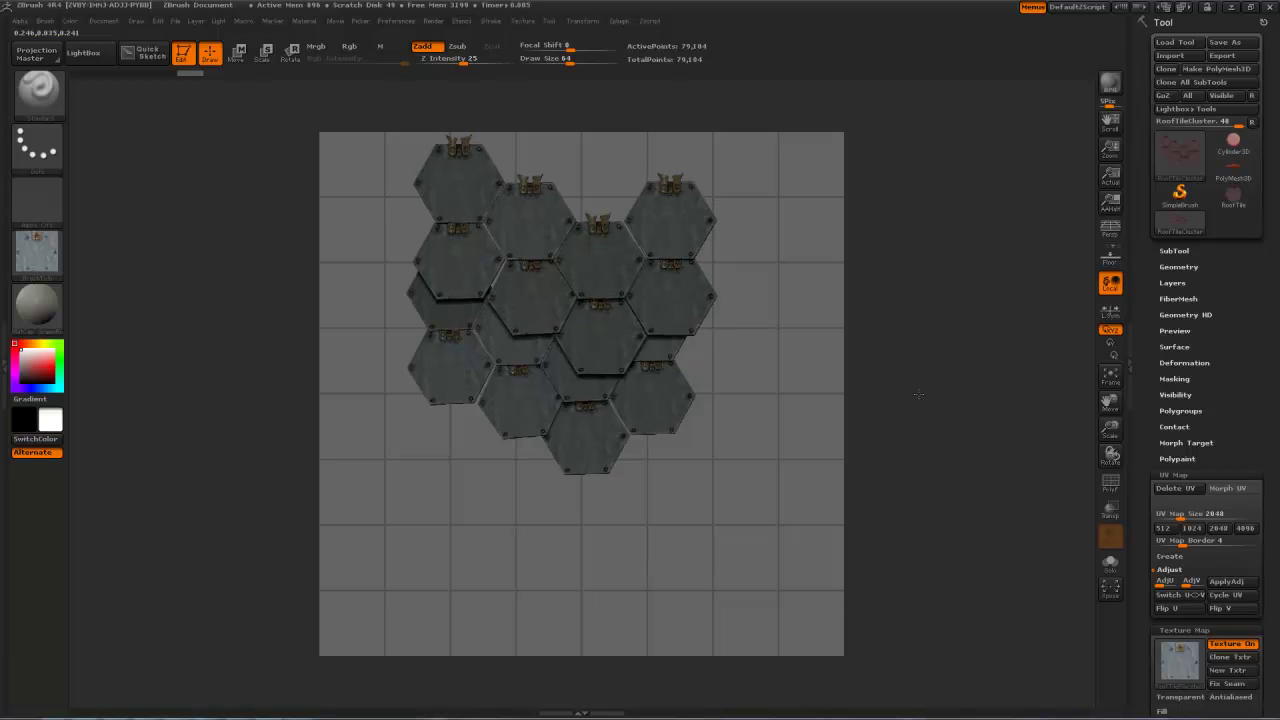
alt+drag(901, 405, 995, 605)
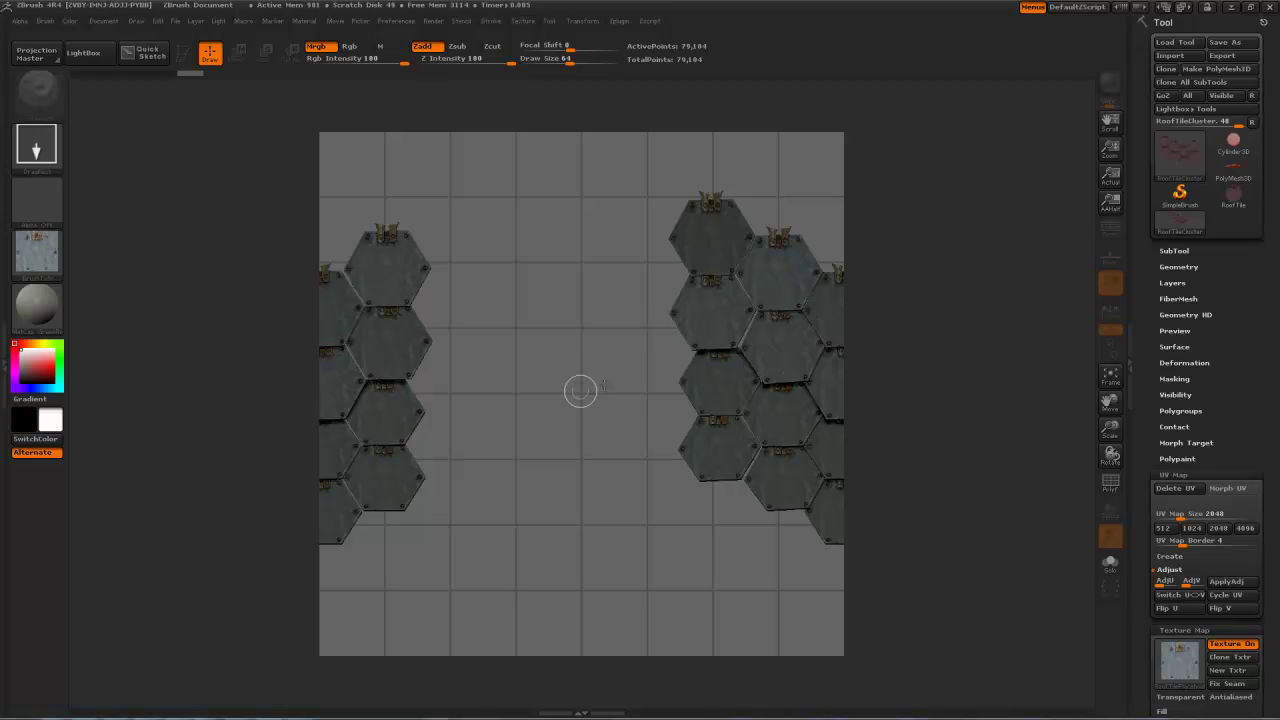
Step: Fill the empty canvas area with more front-facing copies of the tile cluster, overlapping each with its neighbours
drag(578, 385, 658, 512)
key(t)
mouse_move(662, 614)
mouse_down()
mouse_move(694, 536)
mouse_move(631, 489)
mouse_move(697, 591)
mouse_move(767, 600)
mouse_move(695, 413)
mouse_up()
key(t)
drag(513, 429, 590, 390)
key(t)
mouse_move(957, 378)
mouse_down()
mouse_move(917, 491)
mouse_move(974, 436)
mouse_move(988, 467)
mouse_move(682, 469)
mouse_move(682, 443)
mouse_up()
key(t)
drag(500, 440, 572, 400)
key(t)
mouse_move(720, 450)
mouse_down()
mouse_move(745, 512)
mouse_move(963, 566)
mouse_move(980, 428)
mouse_move(969, 491)
mouse_up()
key(t)
drag(1080, 570, 950, 558)
Step: Switch to the single RoofTile model and fit a front-facing copy at the left end of the gap below the canvas centre
mouse_move(560, 488)
mouse_down()
mouse_move(577, 506)
mouse_move(700, 534)
mouse_up()
key(t)
mouse_move(1000, 510)
mouse_down()
mouse_move(1023, 523)
mouse_move(1006, 500)
mouse_move(1005, 520)
mouse_up()
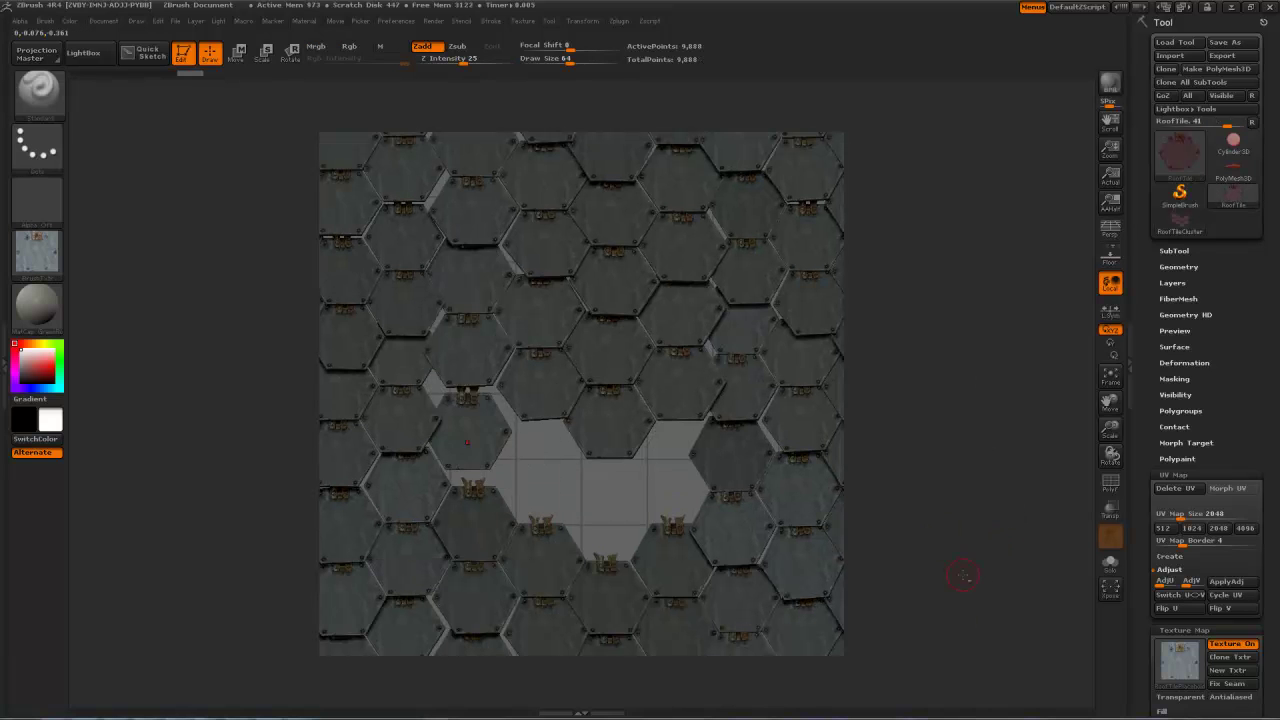
mouse_move(963, 575)
mouse_down()
mouse_move(956, 536)
mouse_move(997, 547)
mouse_move(1030, 536)
mouse_up()
key(t)
Step: Place more single roof tiles across the middle and right of the remaining gap, turning each to face front
drag(534, 463, 640, 440)
key(t)
drag(950, 500, 986, 526)
key(t)
drag(624, 496, 733, 434)
key(t)
mouse_move(950, 520)
mouse_down()
mouse_move(1000, 571)
mouse_move(929, 511)
mouse_up()
key(t)
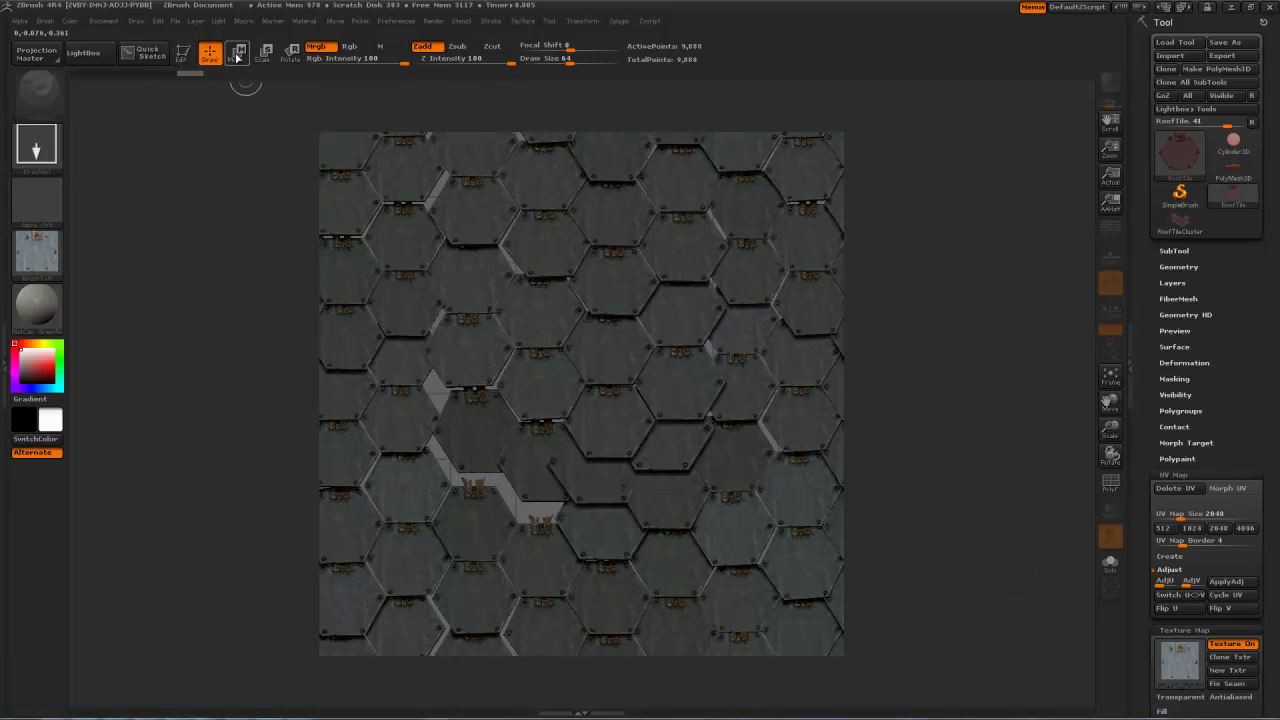
Step: Reposition the newest roof tile over the gap below the canvas centre and rotate it slightly
click(237, 54)
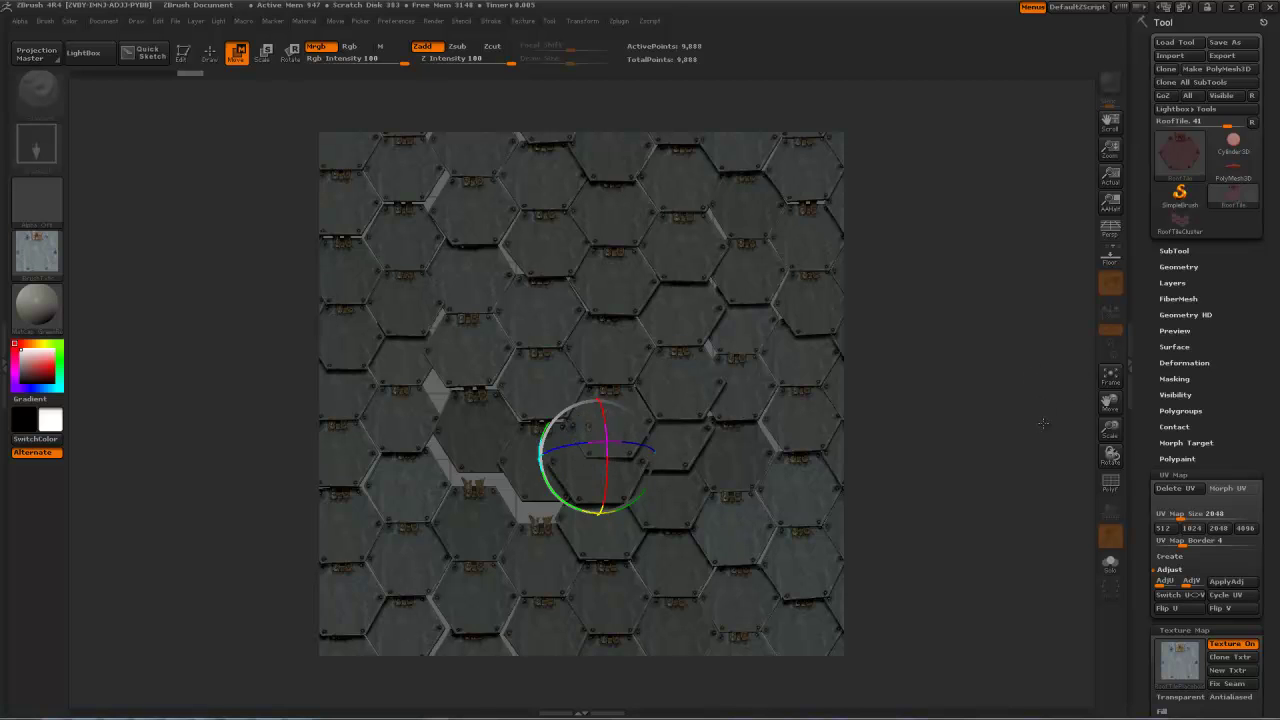
key(q)
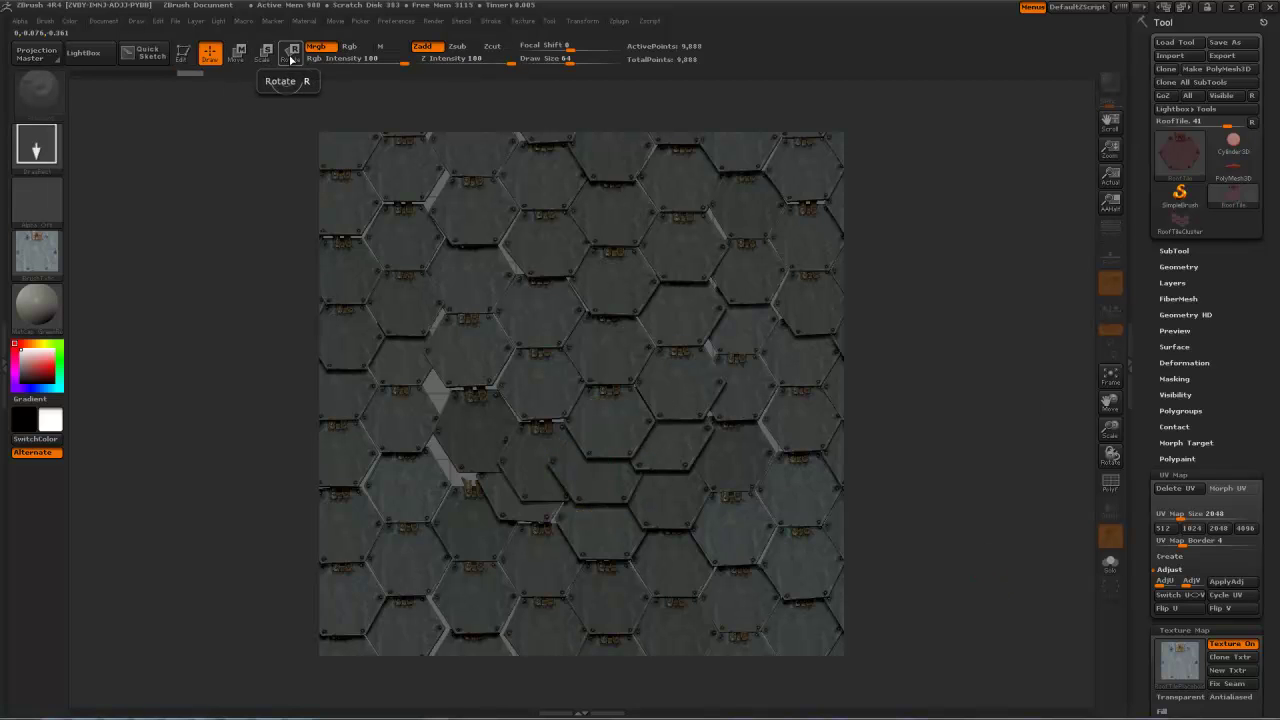
click(290, 52)
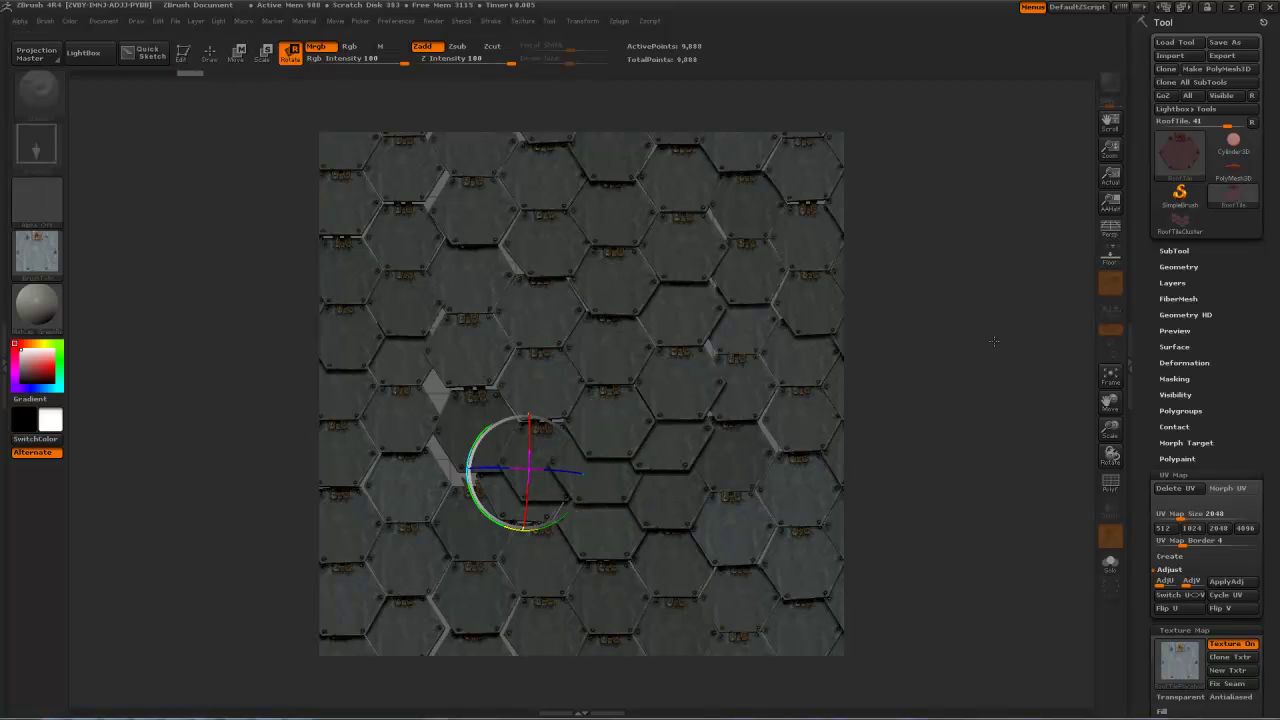
mouse_move(509, 525)
mouse_down()
mouse_move(499, 515)
mouse_move(508, 524)
mouse_up()
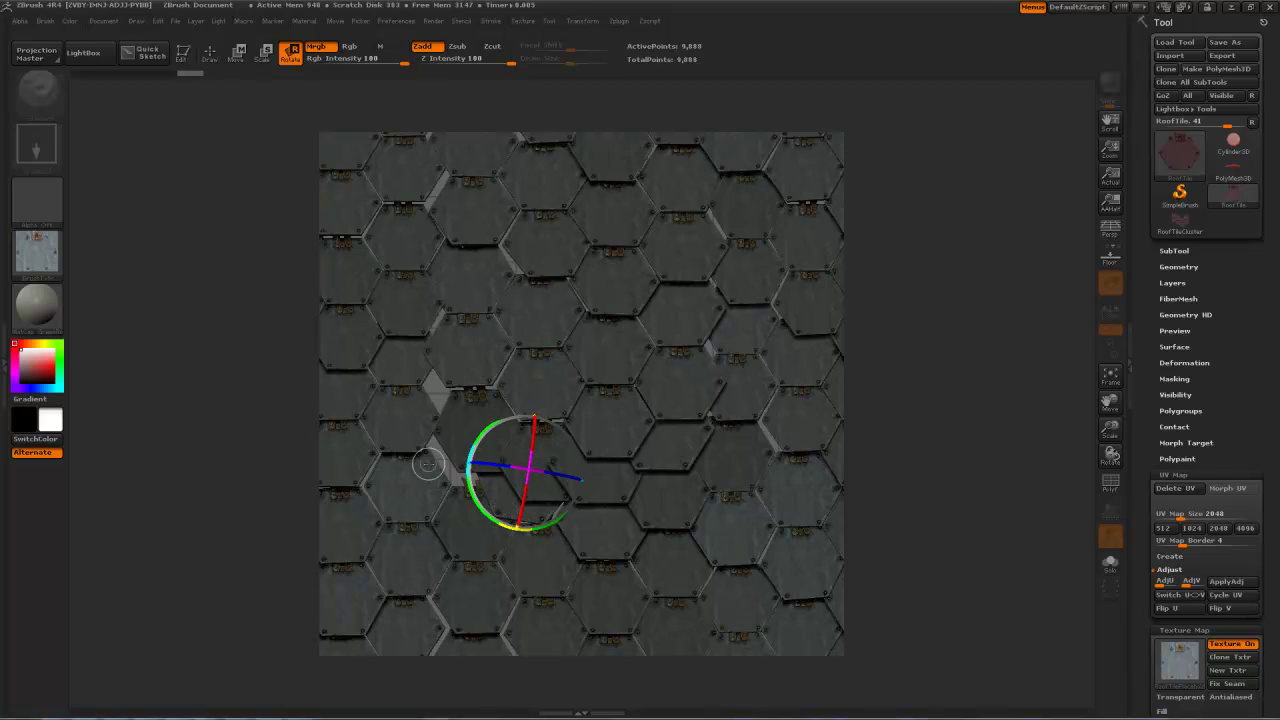
key(t)
mouse_move(985, 351)
mouse_down()
mouse_move(955, 370)
mouse_move(985, 371)
mouse_up()
key(t)
click(209, 54)
Step: Place a front-facing roof tile over the upper of the two light gaps left of the canvas centre
drag(443, 396, 570, 341)
key(t)
key(ctrl+shift+z)
key(ctrl+shift+z)
mouse_move(1004, 452)
mouse_down()
mouse_move(985, 488)
mouse_move(1046, 484)
mouse_move(971, 314)
mouse_up()
key(t)
Step: Add another roof tile over the lower gap left of the canvas centre, turn it to face front and adjust its position
drag(450, 463, 485, 505)
key(t)
drag(942, 371, 967, 582)
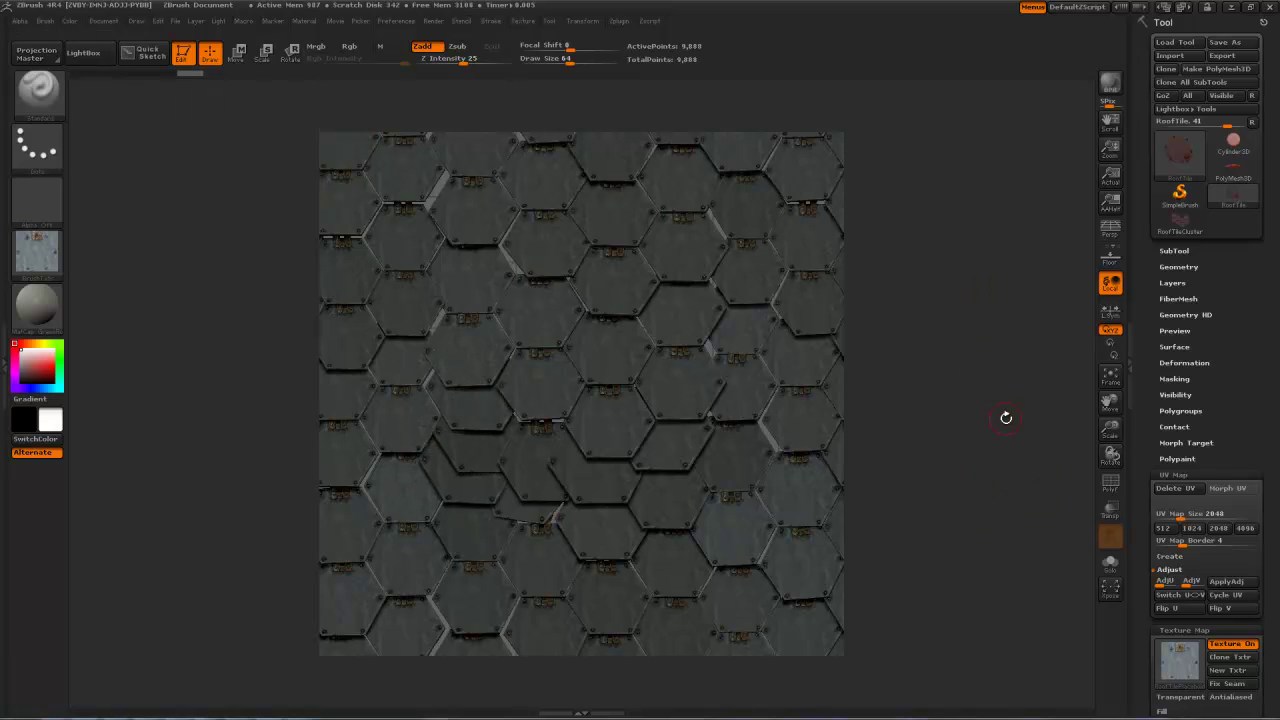
click(237, 50)
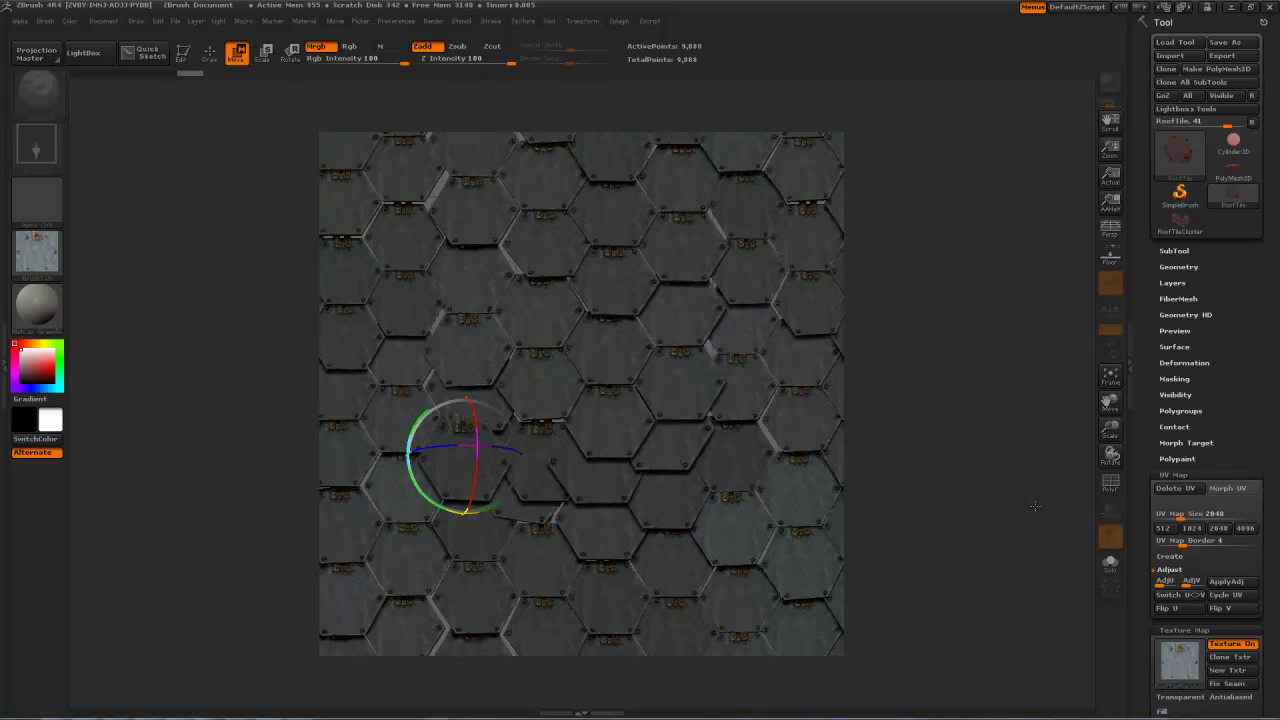
key(q)
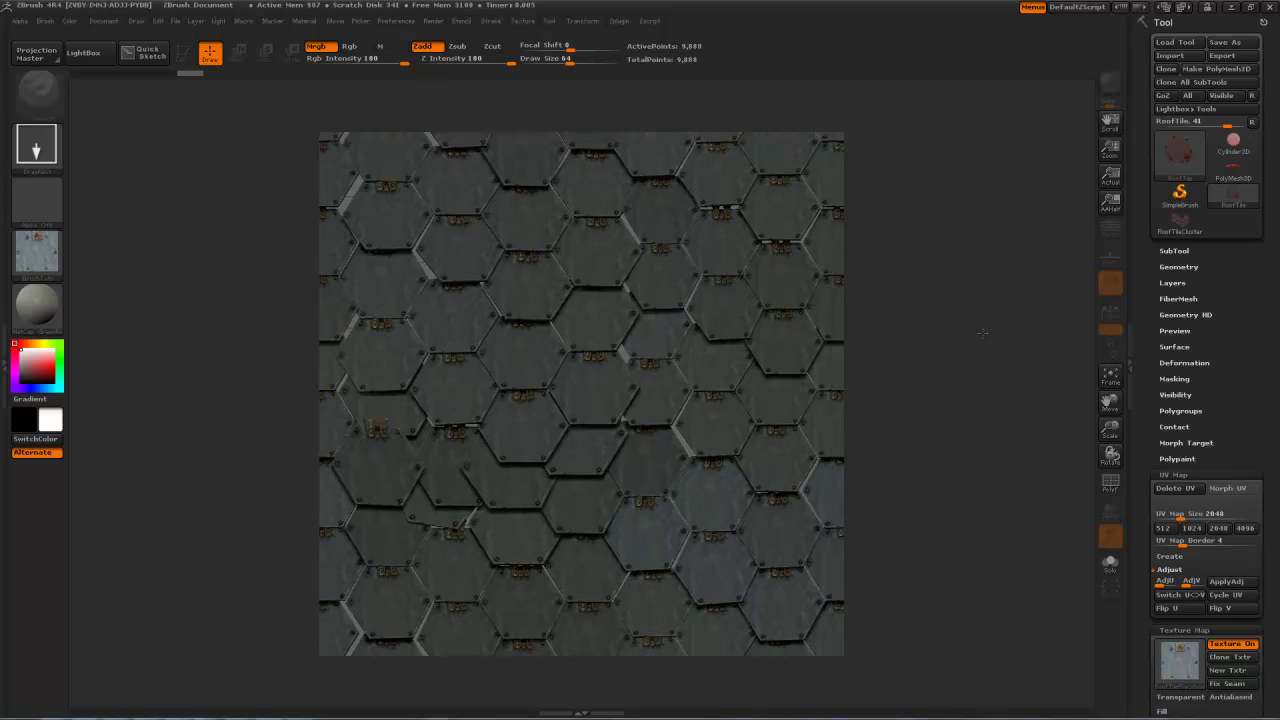
Step: Delete the background grid layer, Layer1, from the document
click(195, 22)
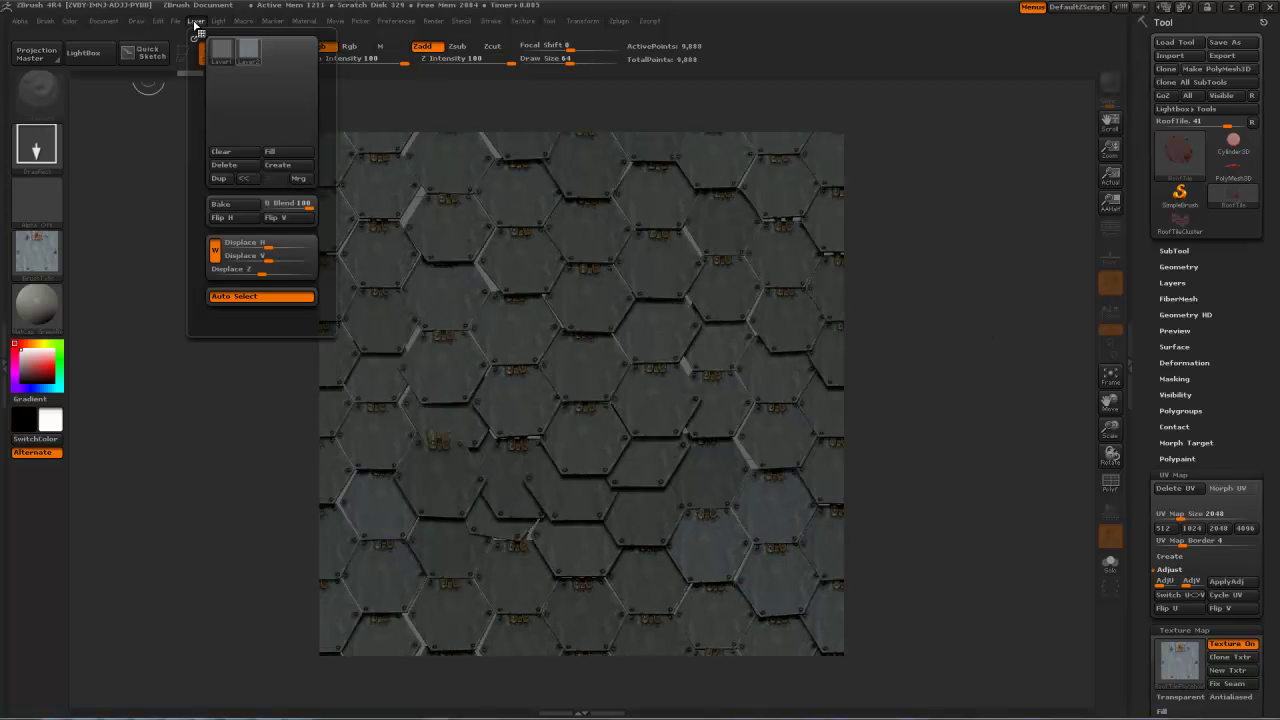
click(218, 55)
click(240, 165)
click(640, 413)
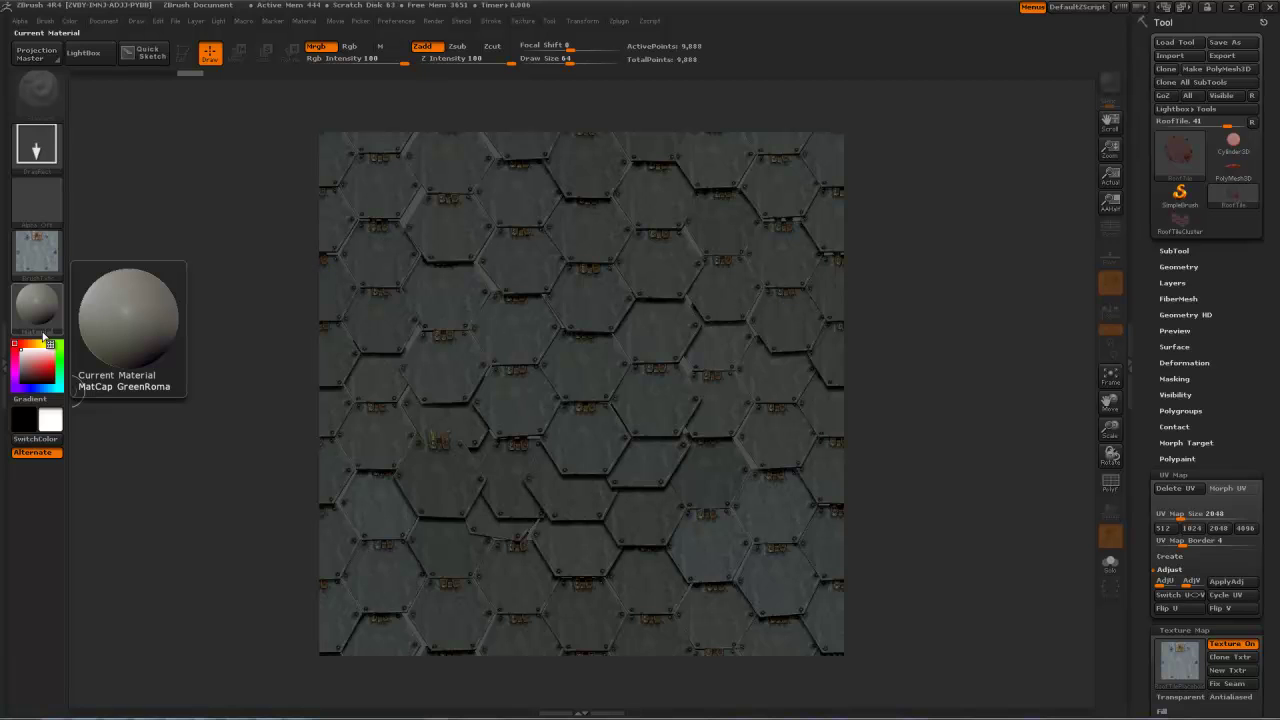
Step: Save the document as RoofTile2 in the MiningStructure folder
click(103, 21)
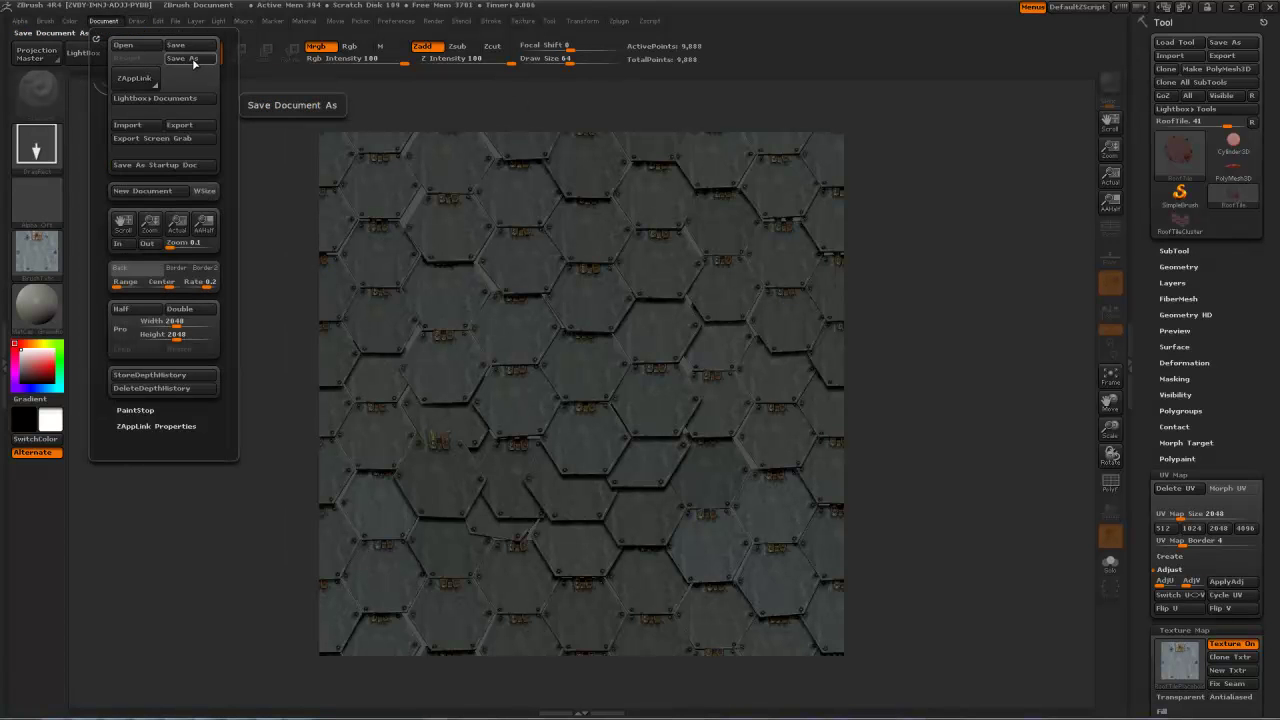
click(192, 58)
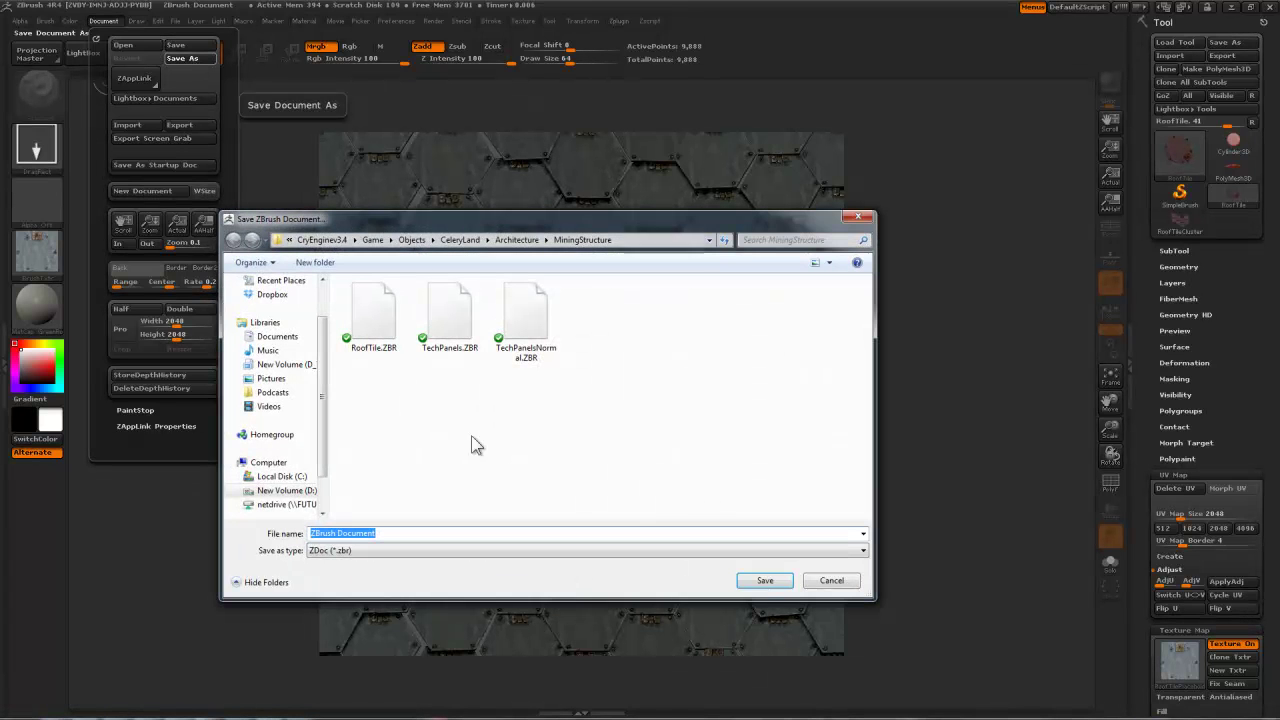
click(527, 313)
click(371, 315)
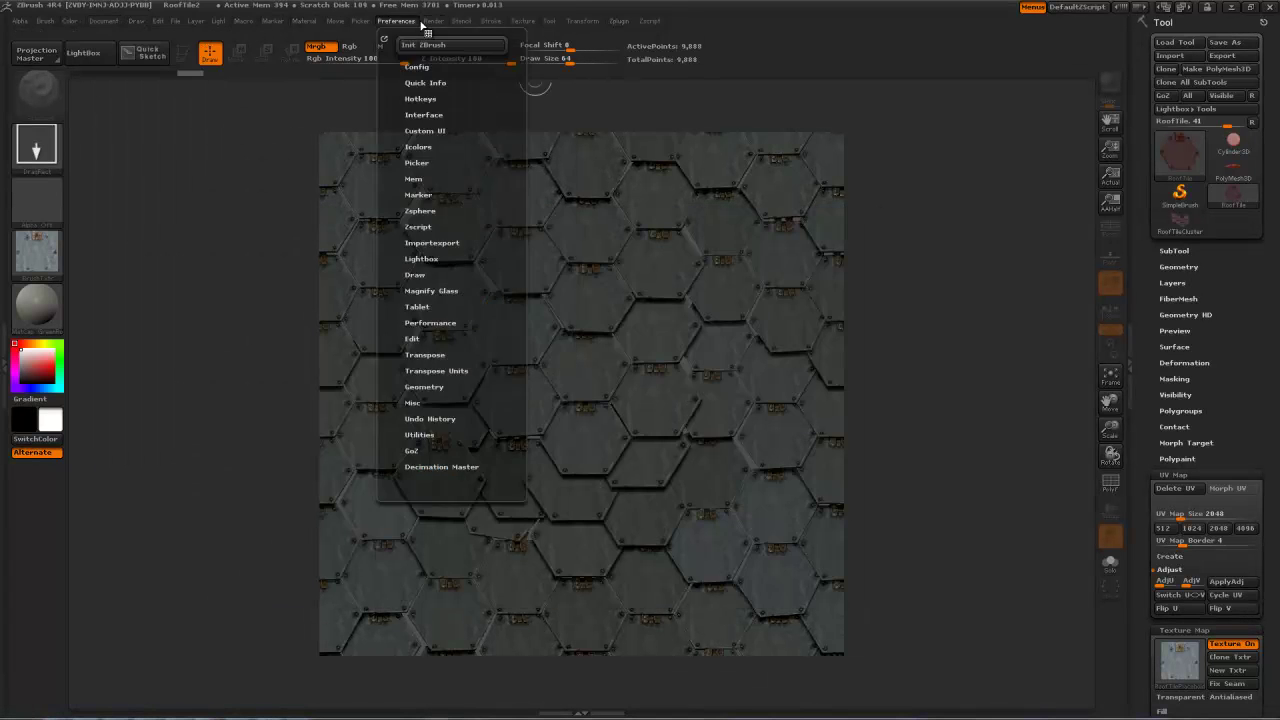
Step: Adjust the render properties and render the tiled document with the Best renderer
click(433, 21)
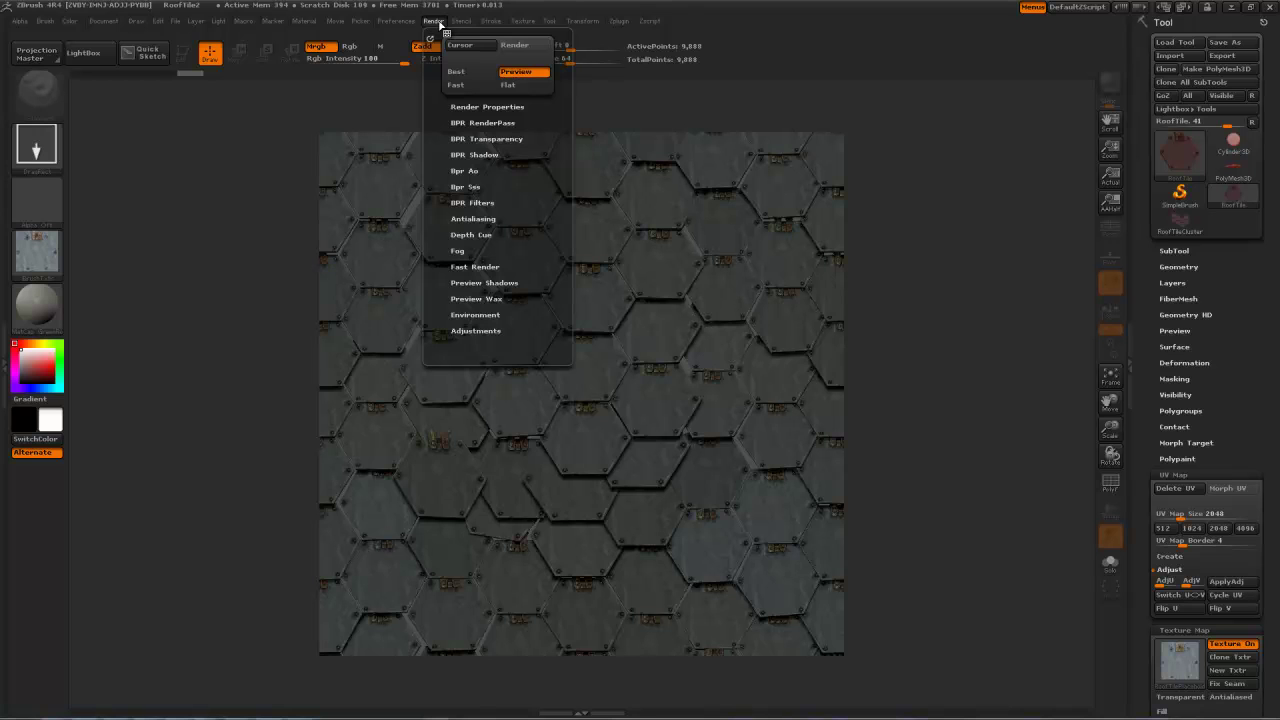
click(474, 107)
click(525, 189)
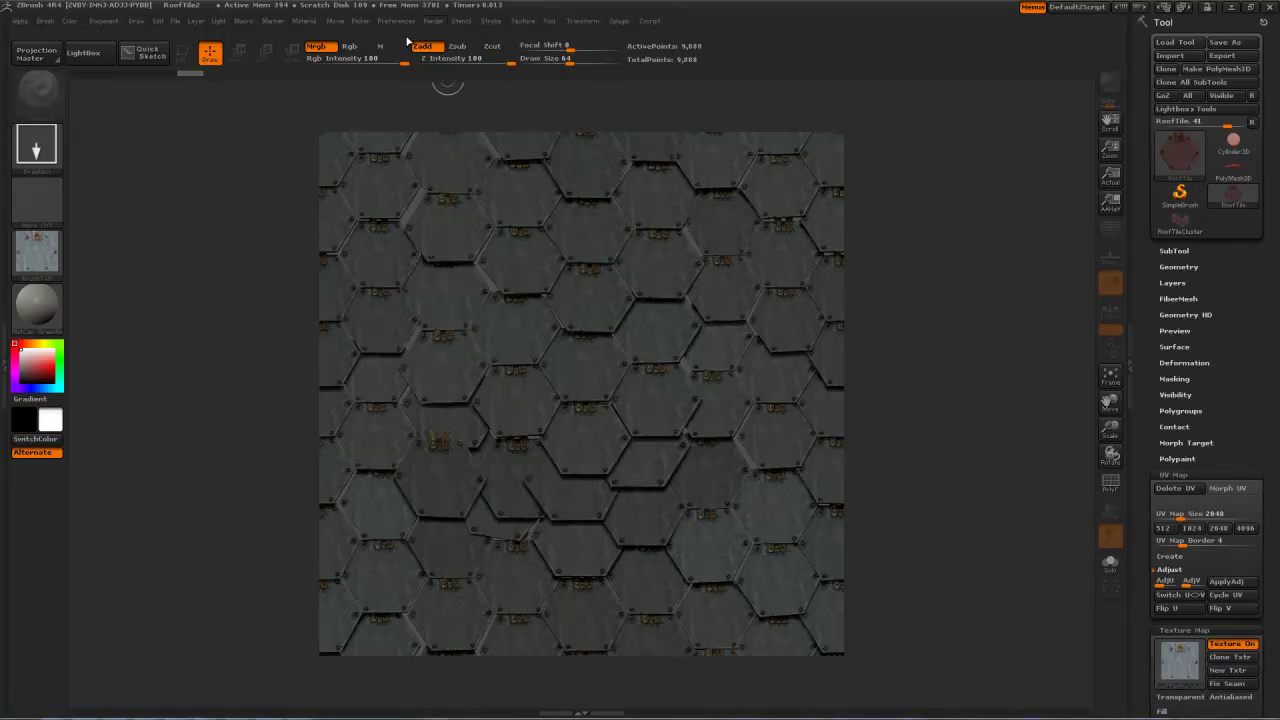
click(436, 21)
click(458, 72)
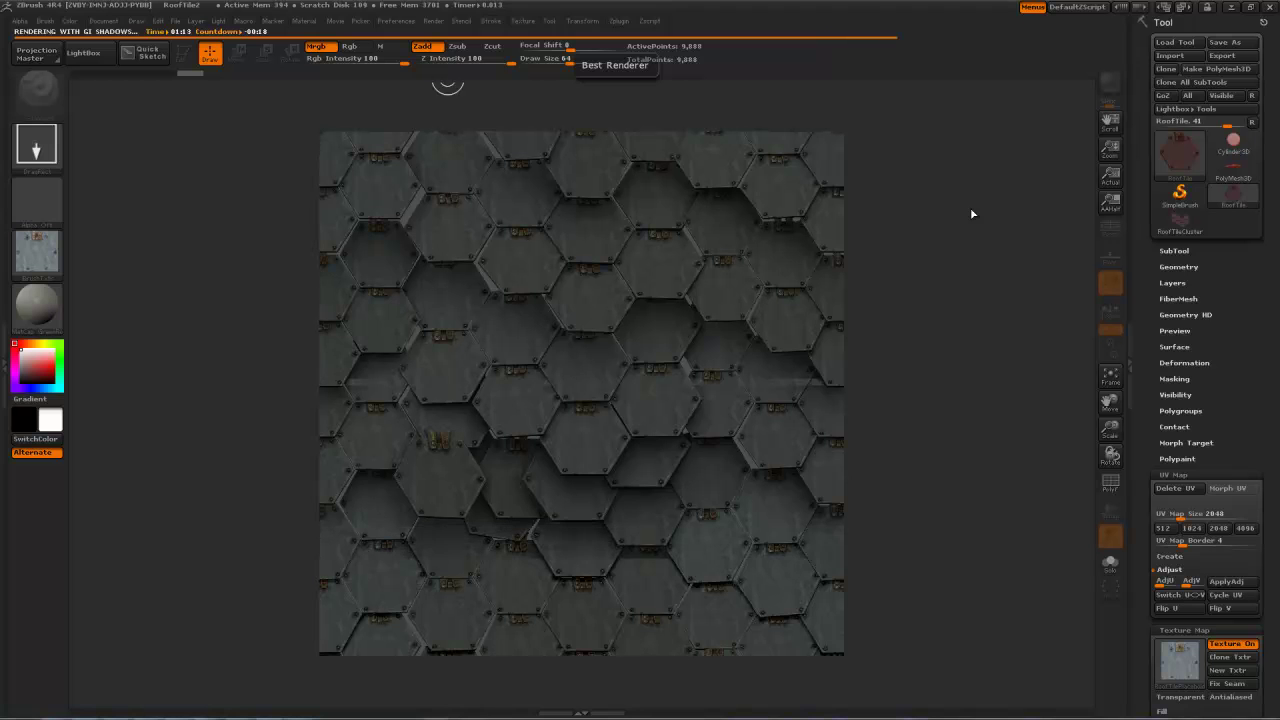
Step: Export the rendered image as a Photoshop file named RoofTile2 in the MiningStructure folder
click(103, 20)
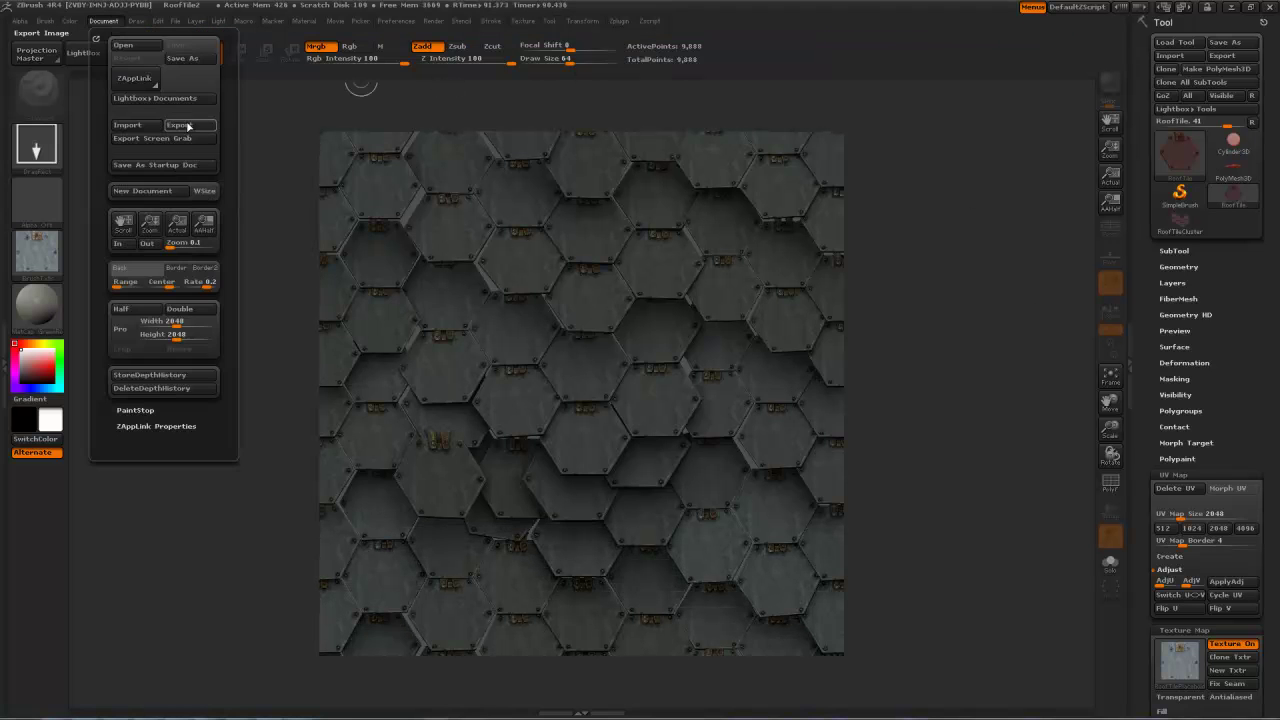
click(180, 125)
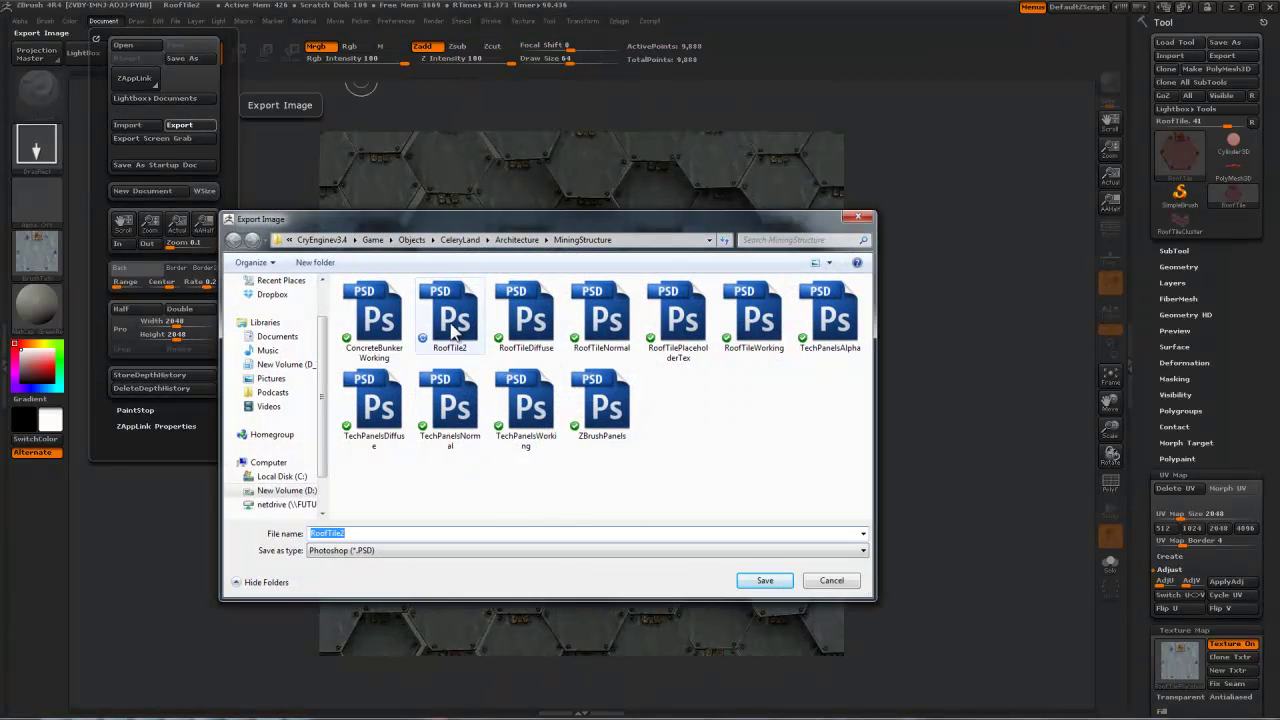
click(776, 580)
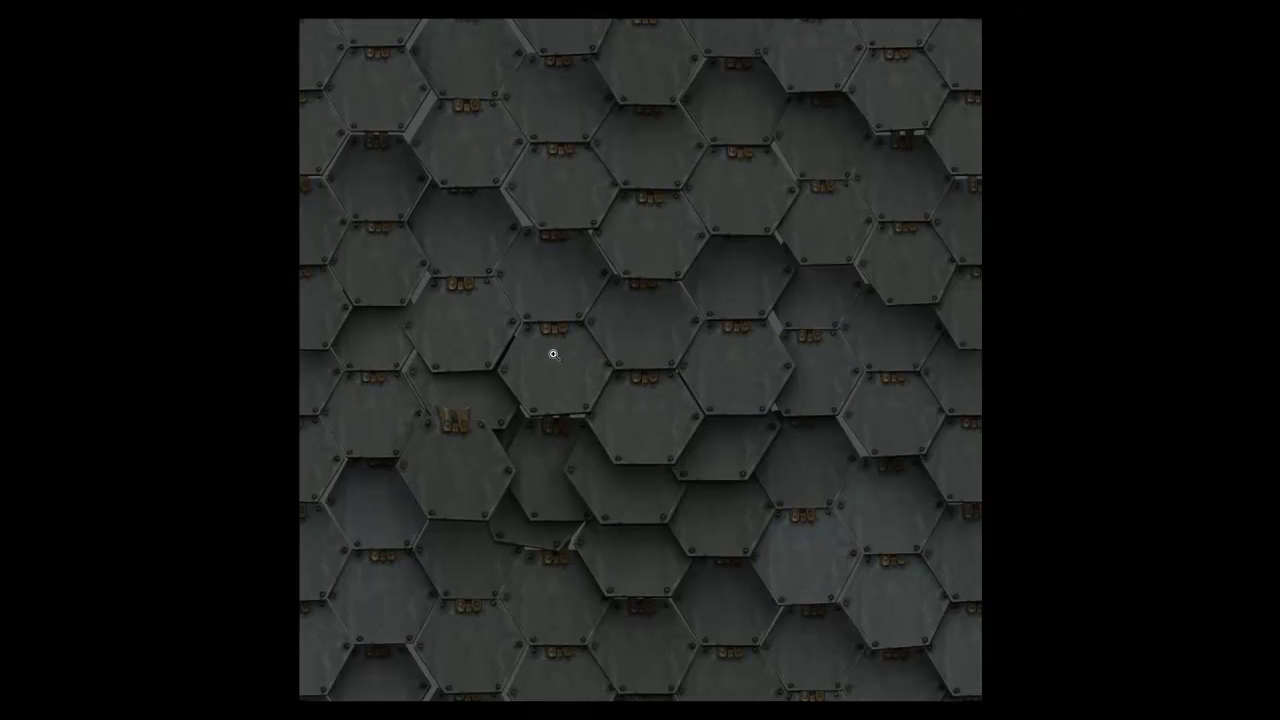
Step: Examine the exported roof tile render up close and as a whole, checking tile edges, gaps and shadows
click(579, 343)
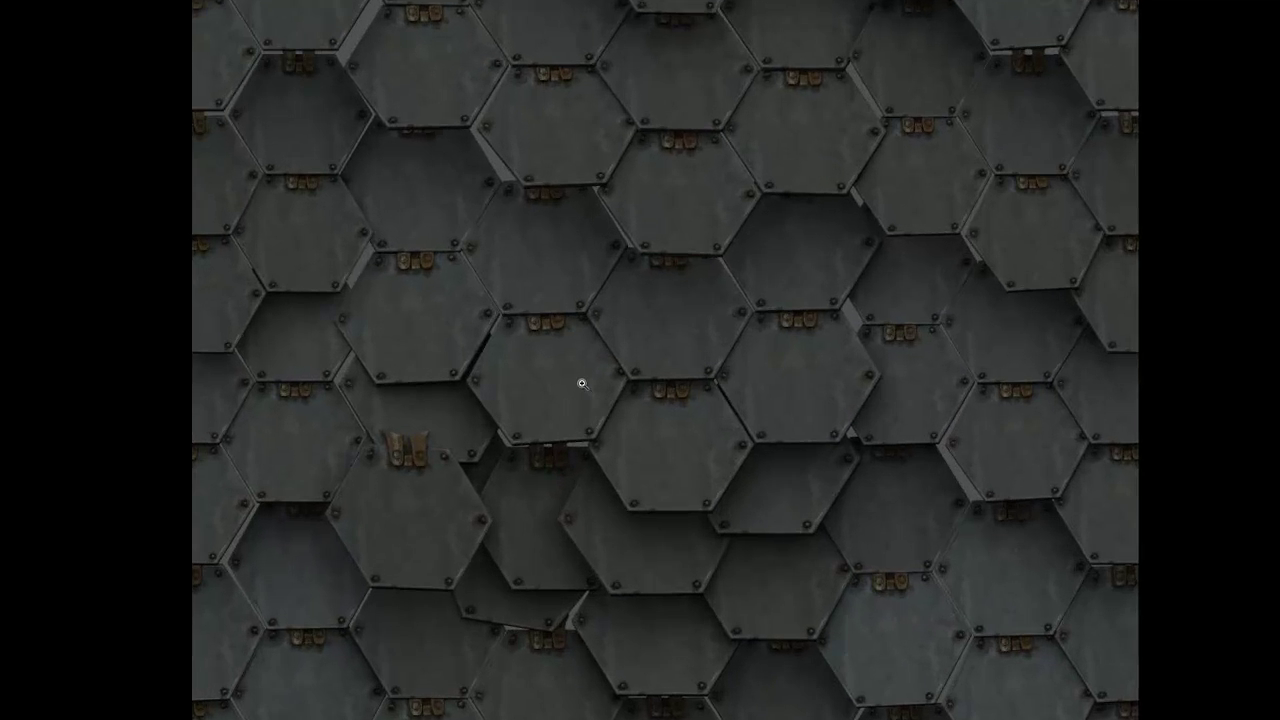
click(583, 400)
click(695, 377)
click(637, 355)
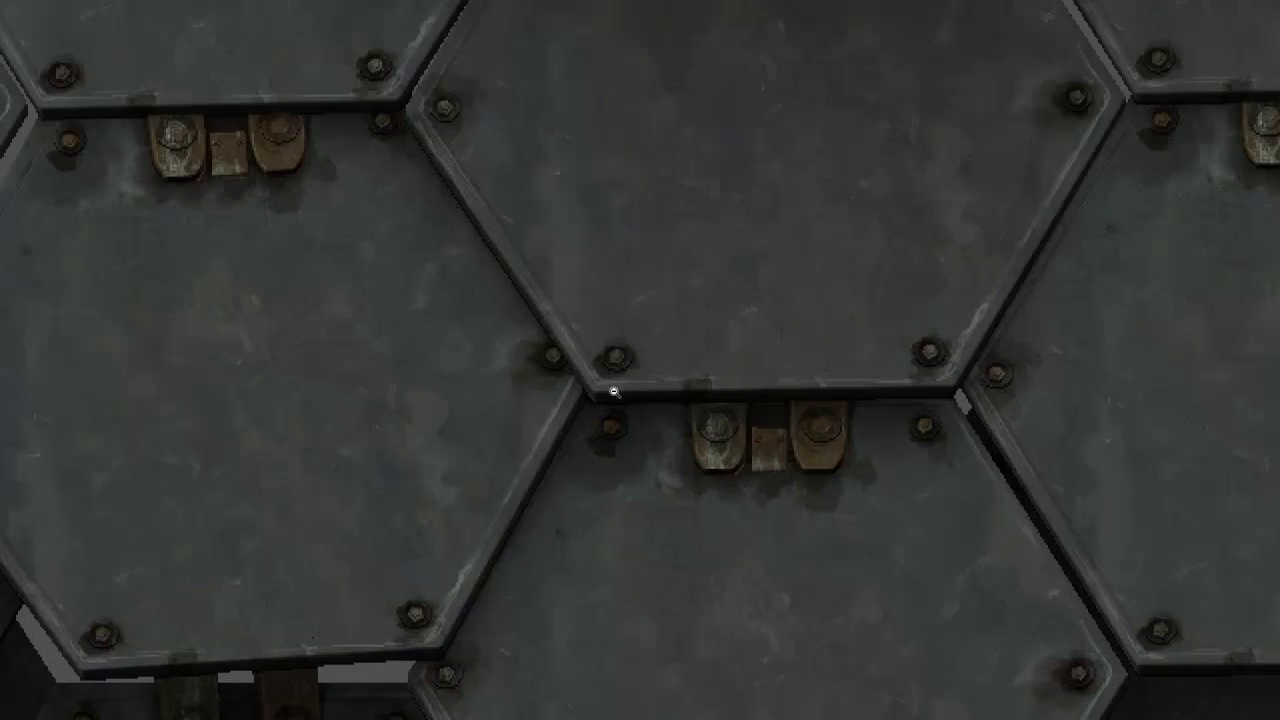
alt+click(614, 391)
drag(791, 525, 626, 212)
scroll(923, 500, down, 3)
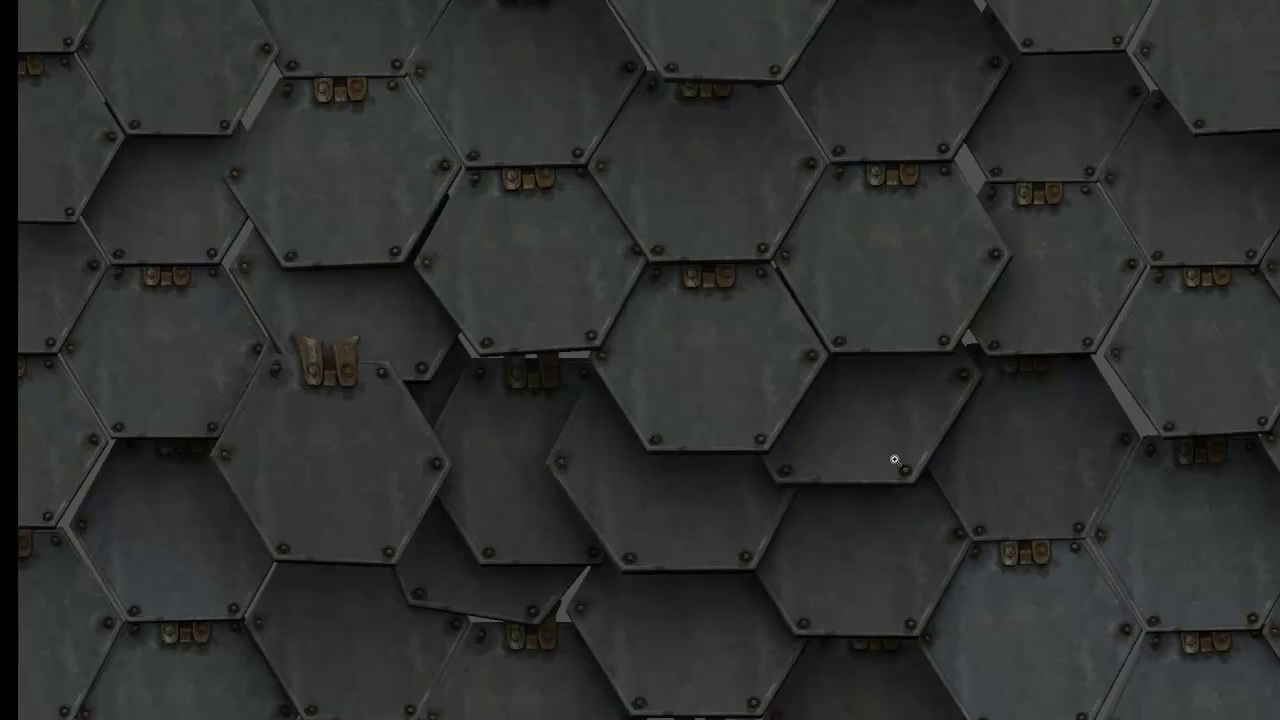
scroll(810, 460, up, 3)
scroll(810, 460, up, 1)
drag(815, 423, 1084, 214)
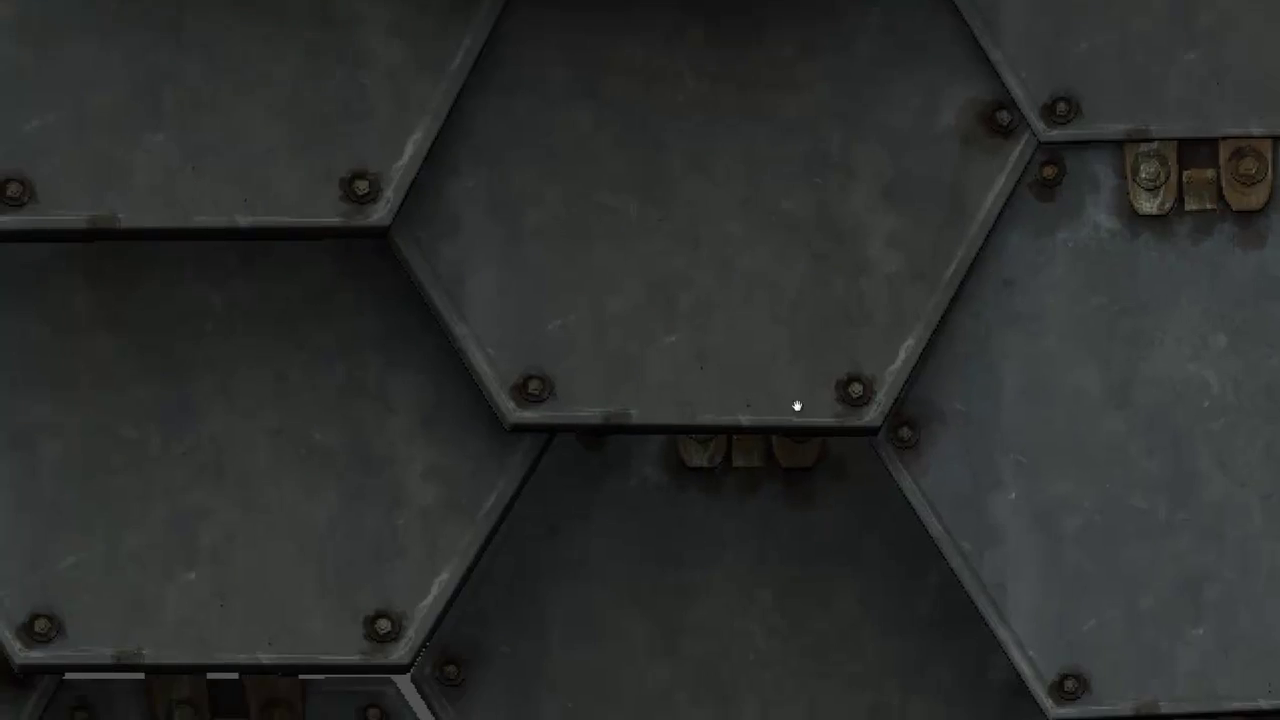
drag(606, 404, 760, 206)
drag(579, 387, 839, 32)
alt+click(742, 266)
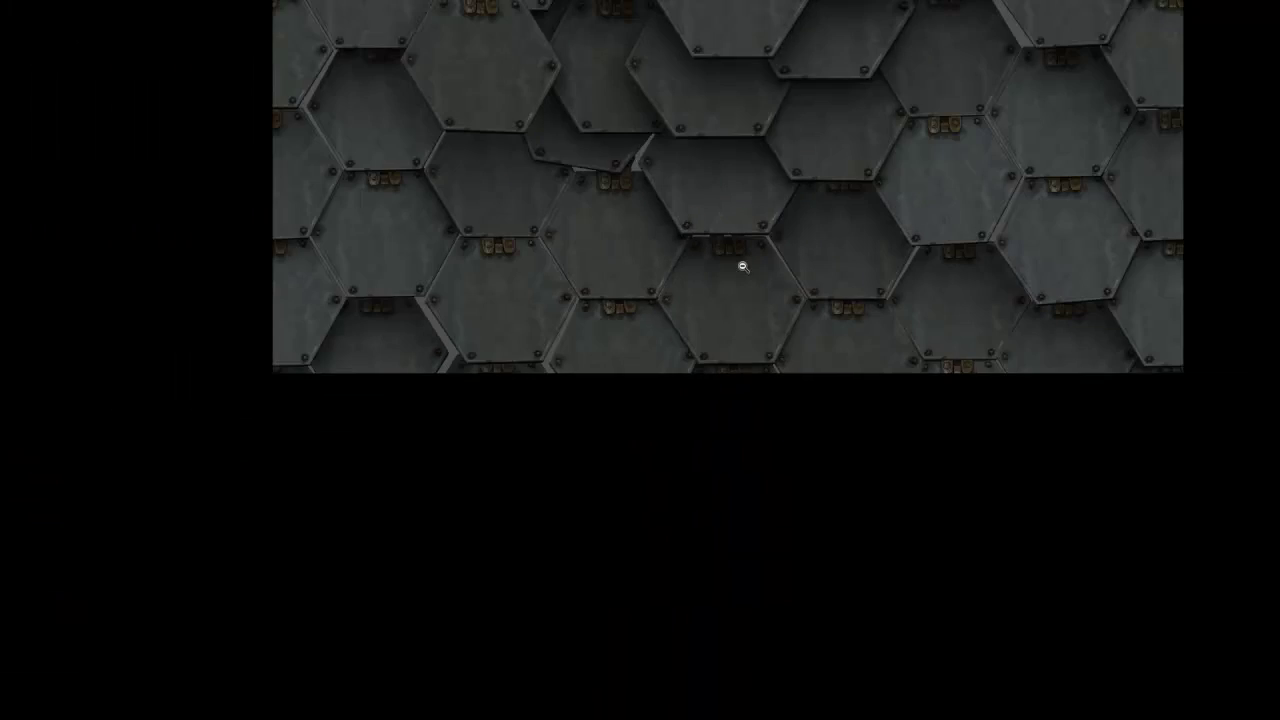
scroll(743, 266, down, 2)
drag(711, 91, 551, 430)
scroll(587, 348, down, 4)
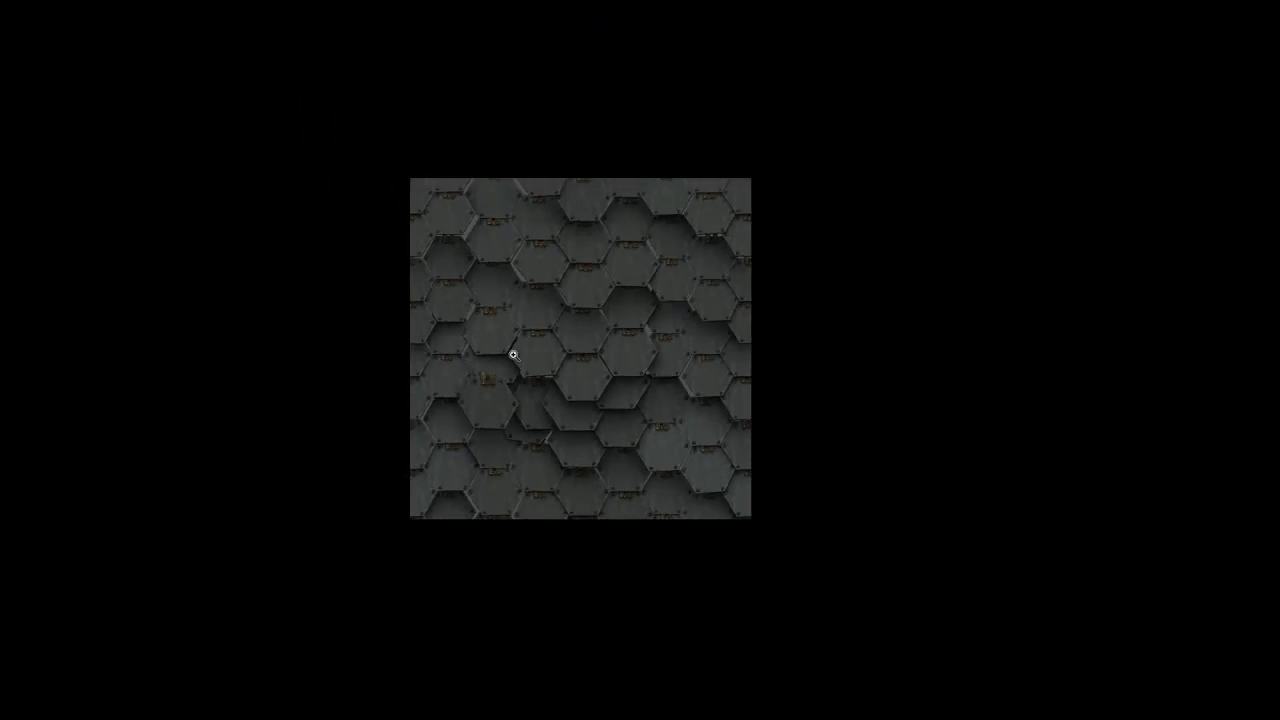
scroll(514, 351, up, 4)
drag(602, 389, 490, 392)
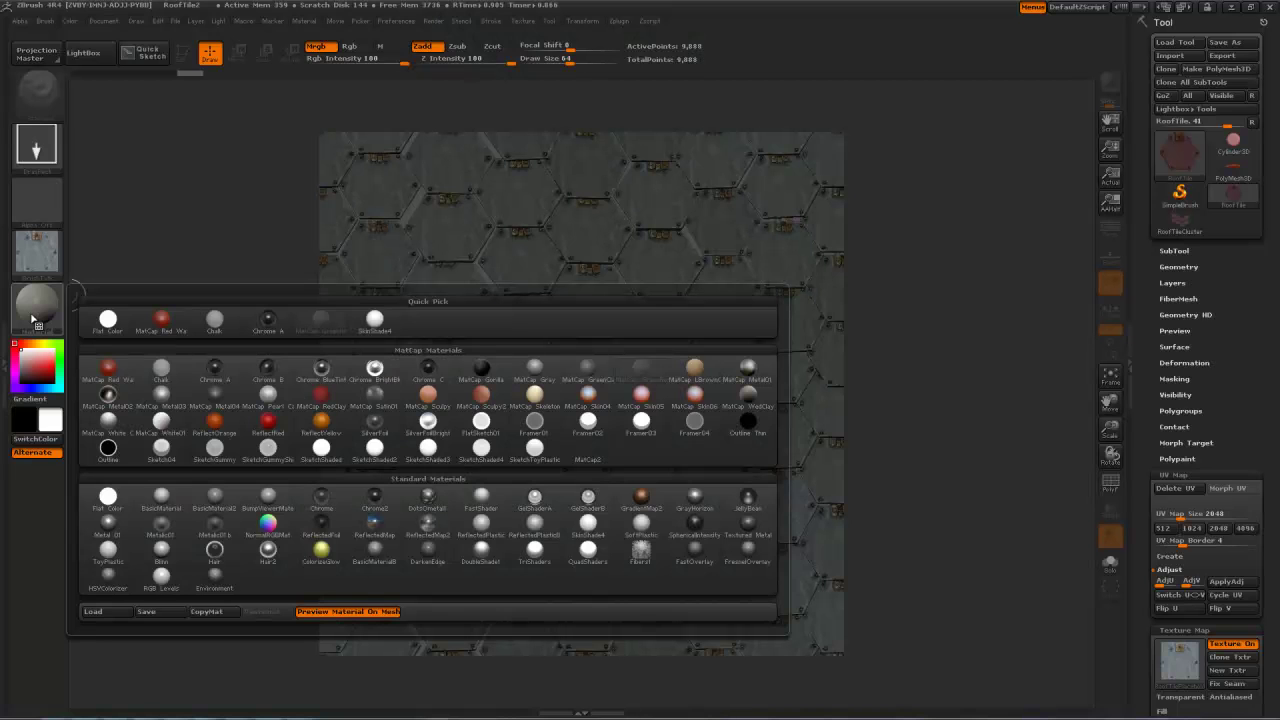
Step: Change the current material to NormalRGBMat
click(268, 522)
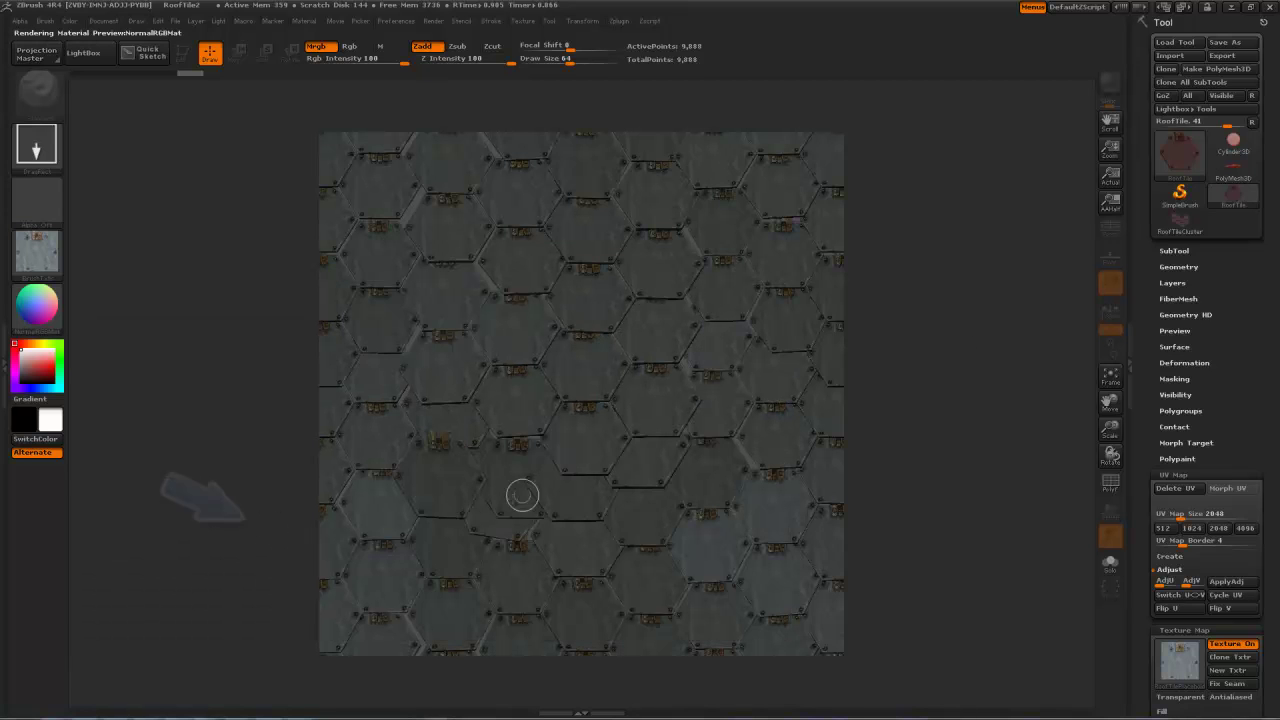
Step: Draw a large Cylinder3D with Zadd off and Mrgb on to apply the normal material across the whole tiled document
click(1236, 143)
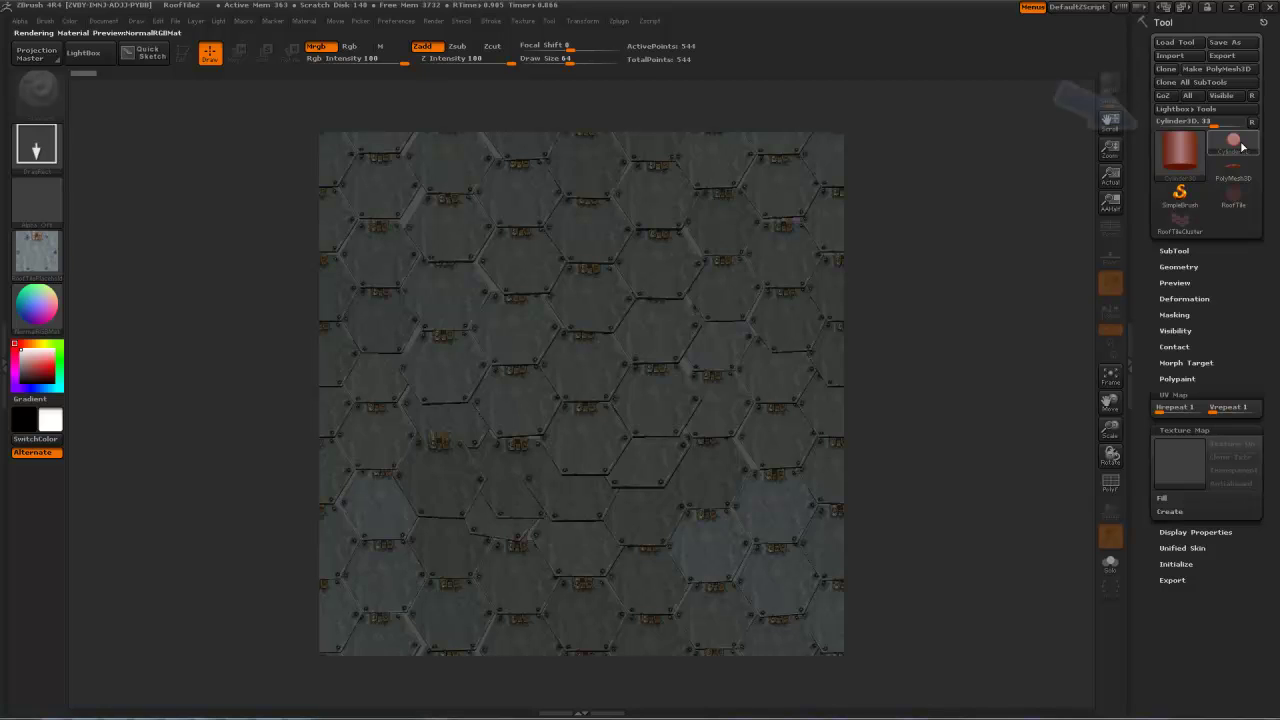
click(424, 47)
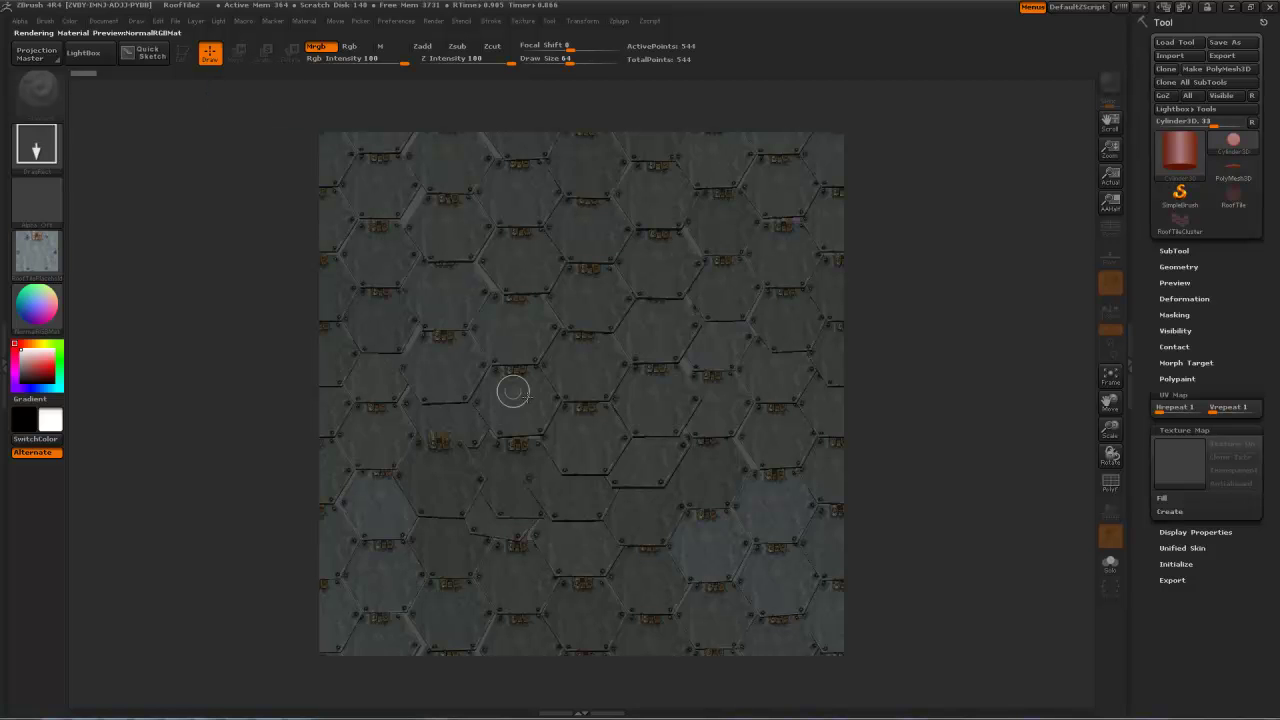
mouse_move(527, 397)
mouse_down()
mouse_move(752, 205)
mouse_move(1070, 85)
mouse_move(1035, 196)
mouse_up()
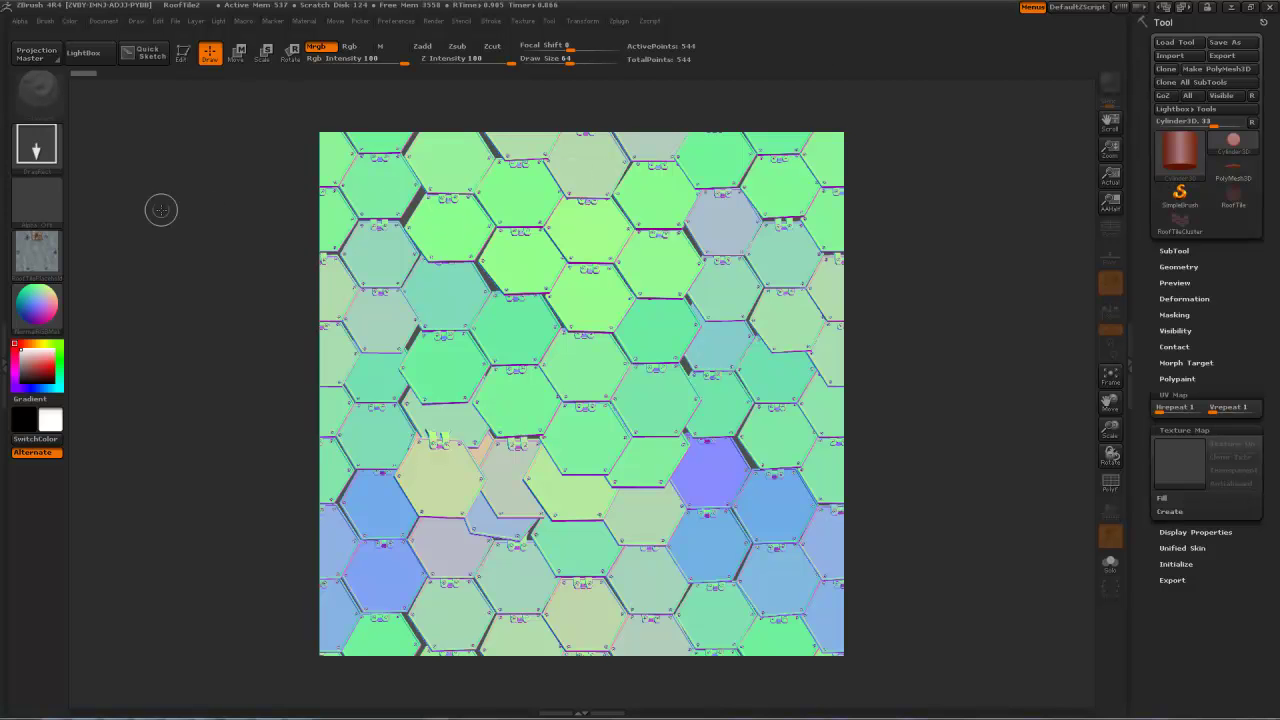
Step: Set the current colour to R 128, G 128, B 255 and apply it as the document's background colour
click(103, 22)
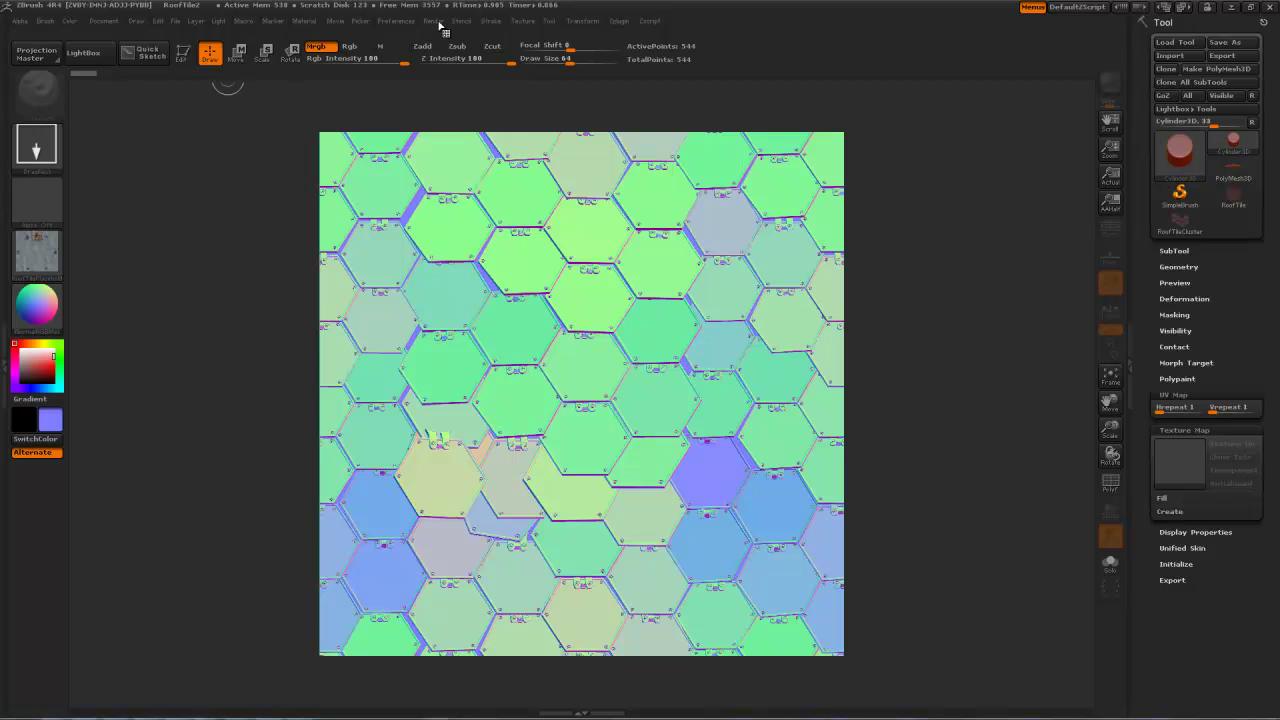
click(433, 21)
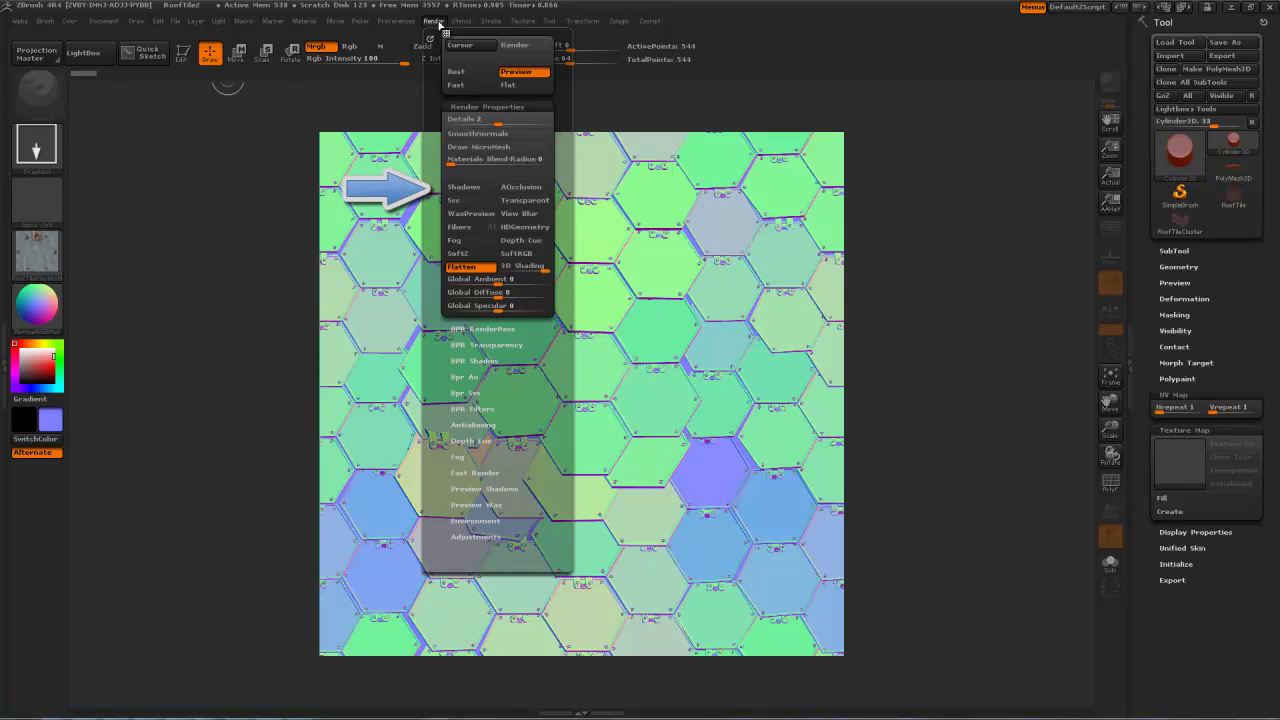
click(70, 21)
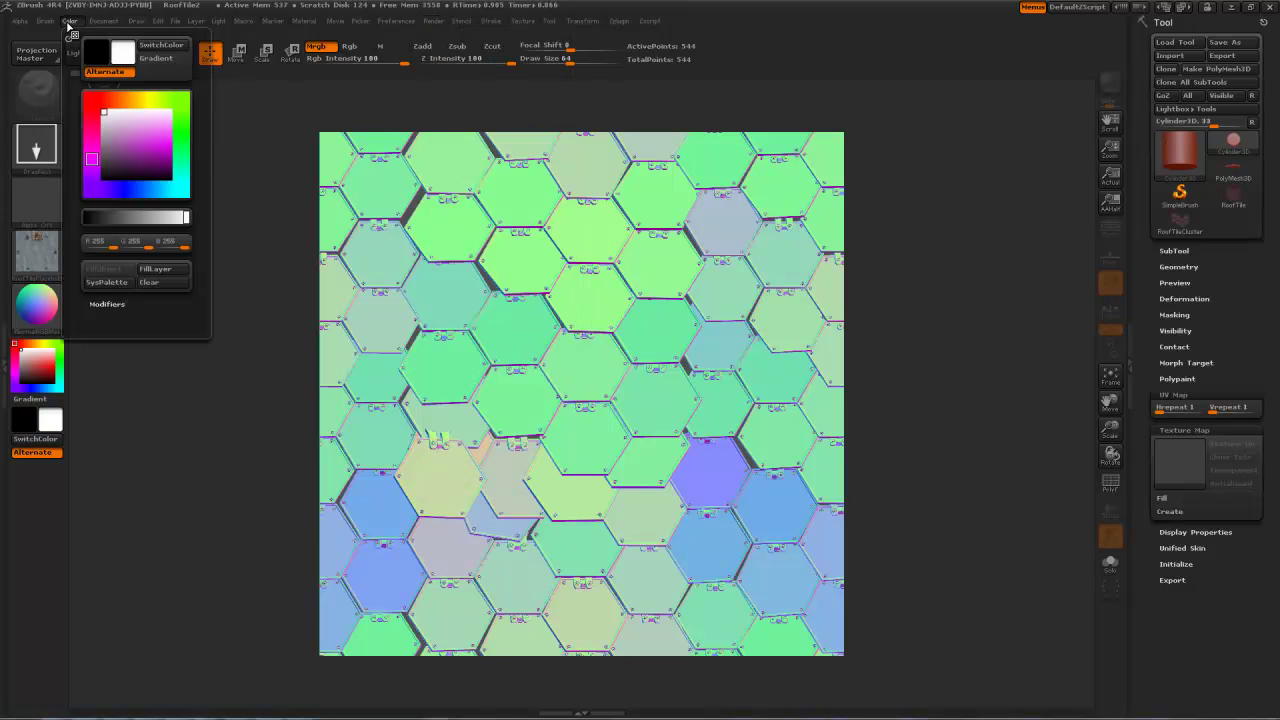
click(130, 243)
text(120 G)
key(Return)
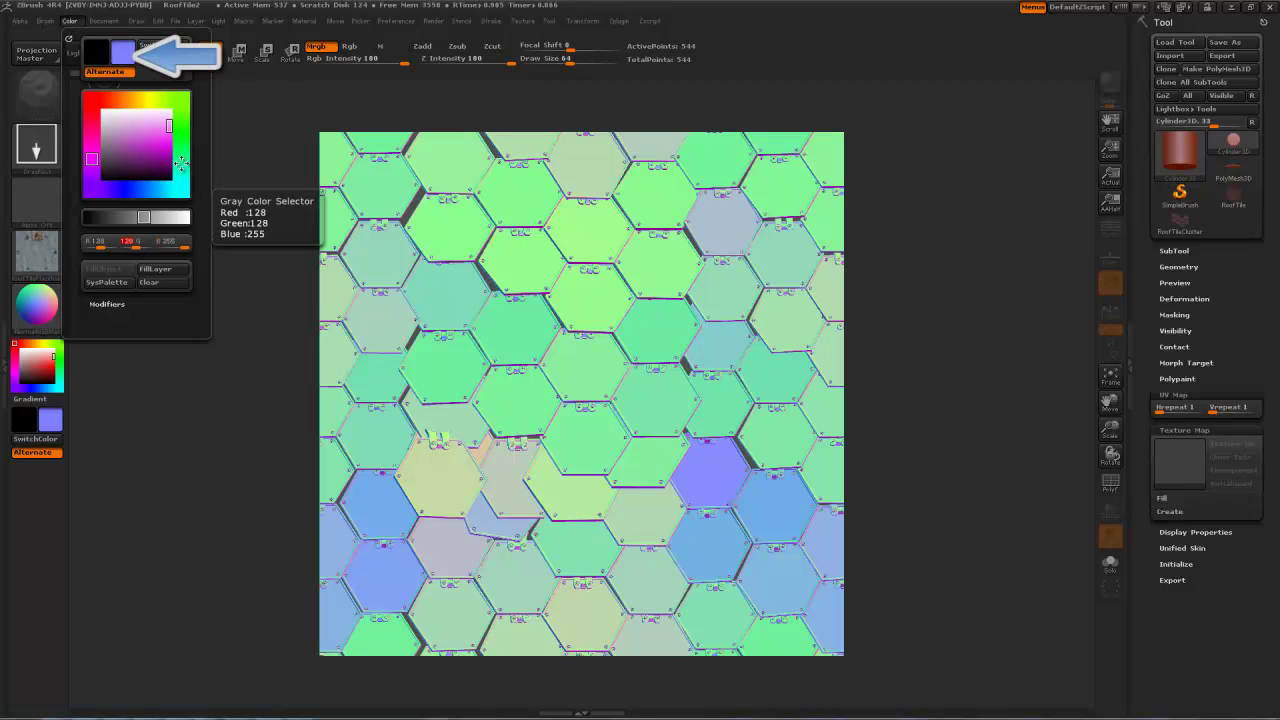
click(104, 21)
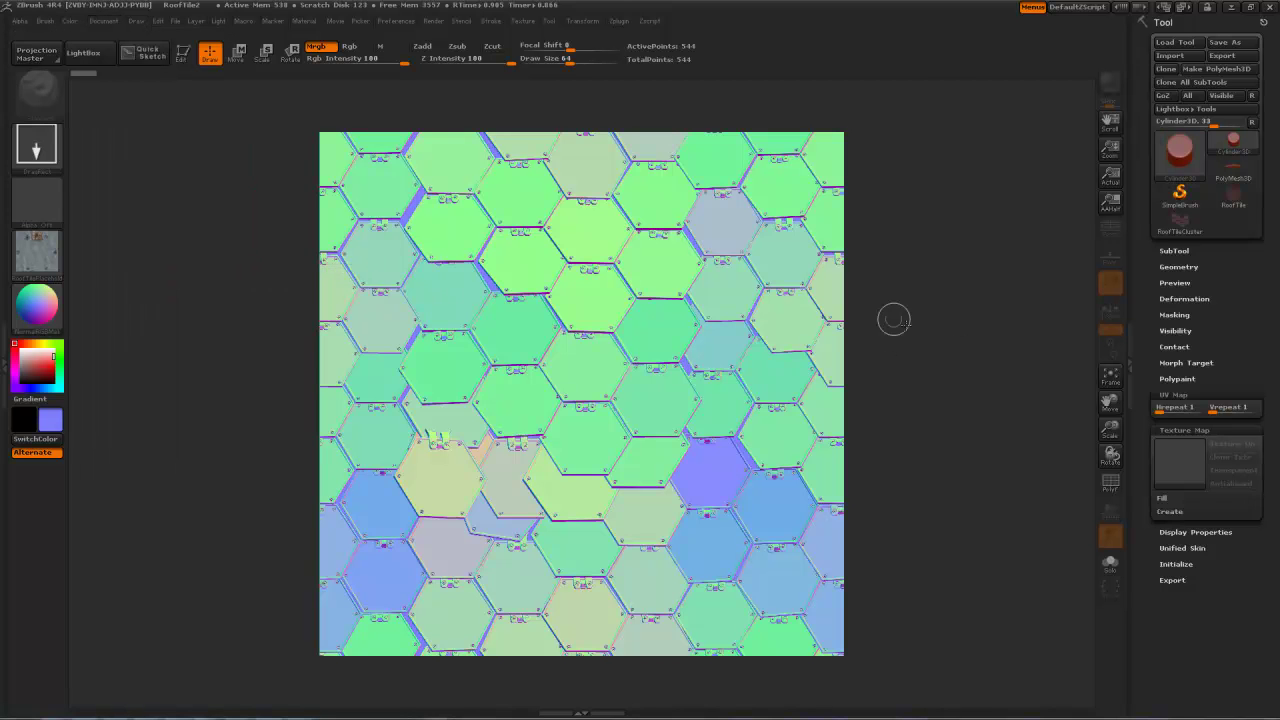
Step: Render the document with SmoothNormals and the Best renderer, and export the image as RoofTile2Normal.PSD
click(438, 22)
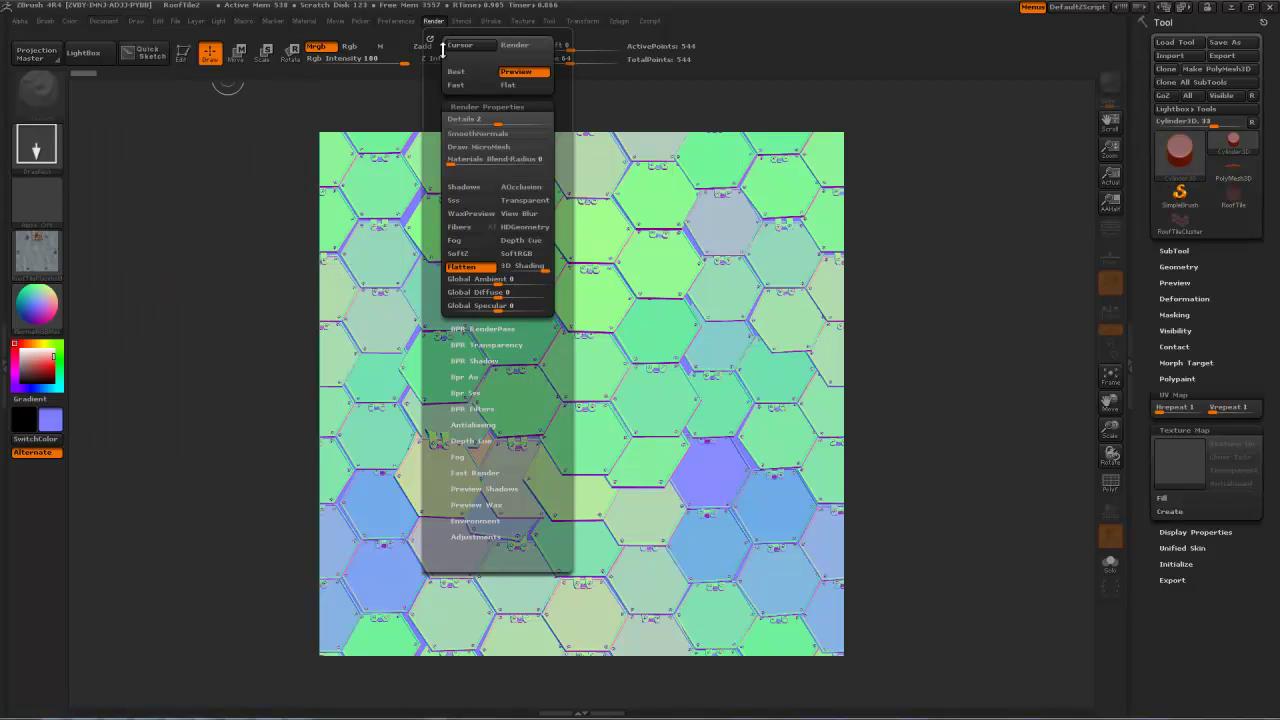
click(487, 136)
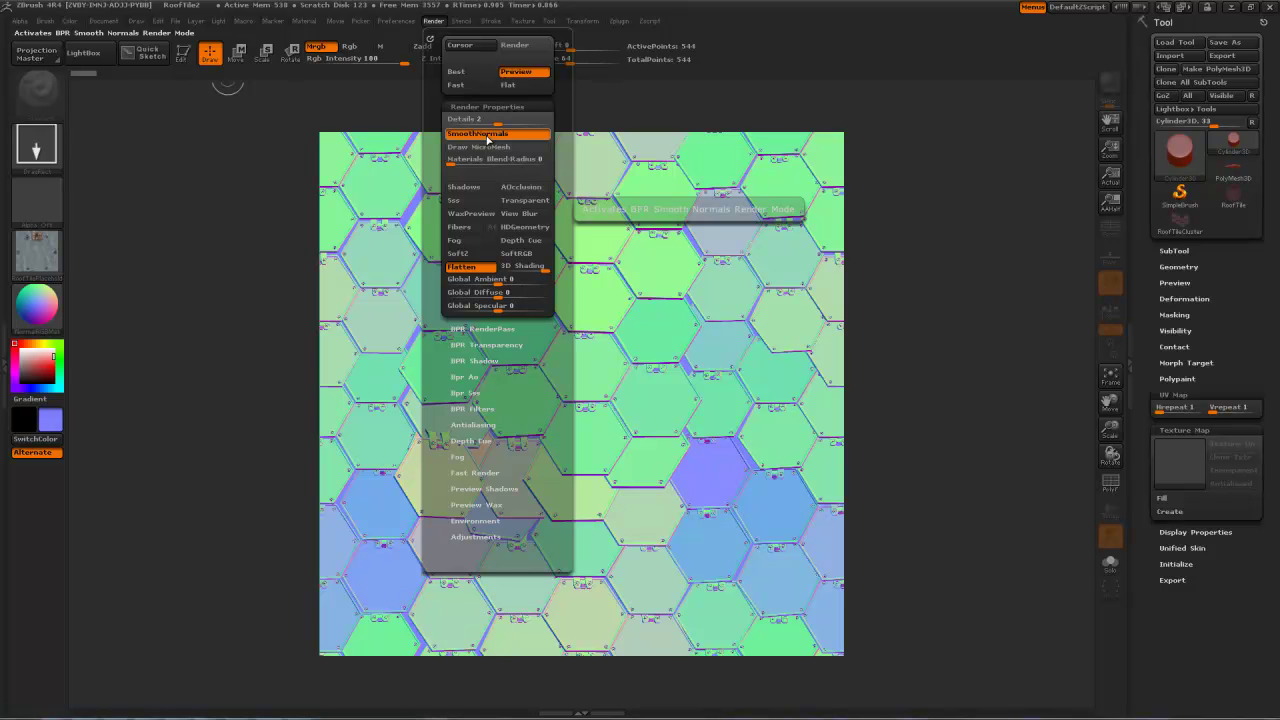
click(460, 72)
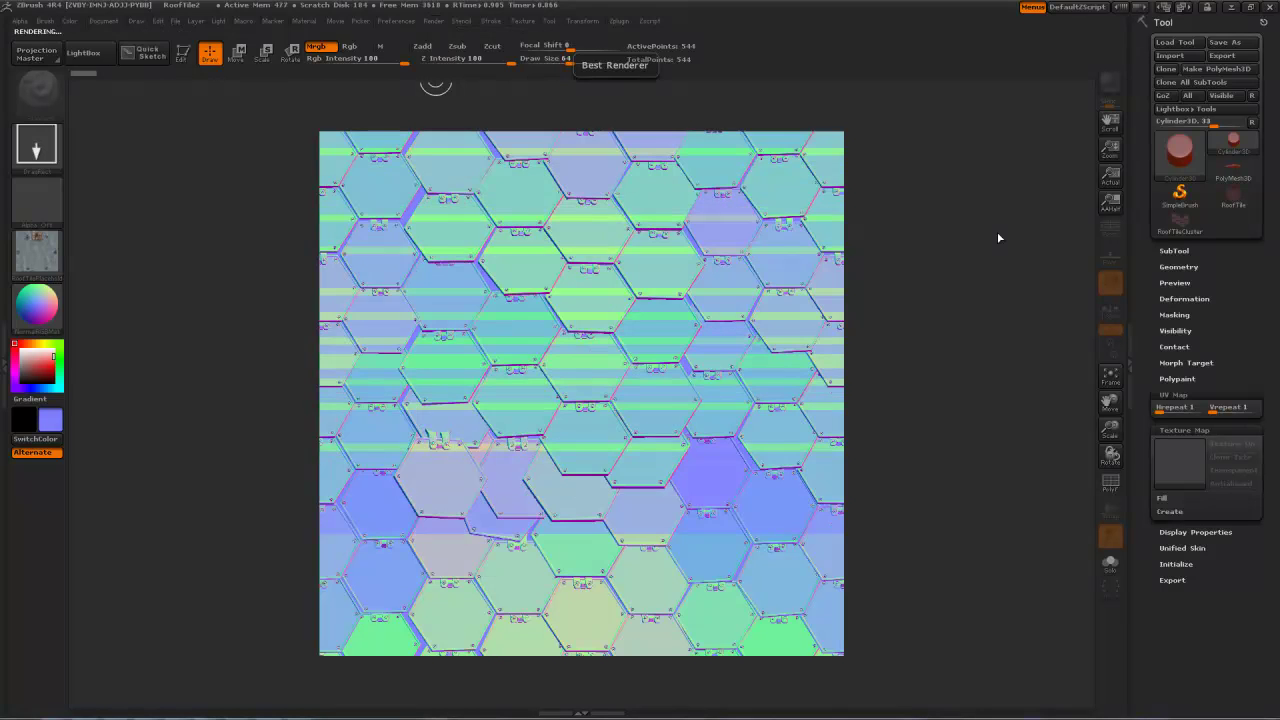
click(103, 21)
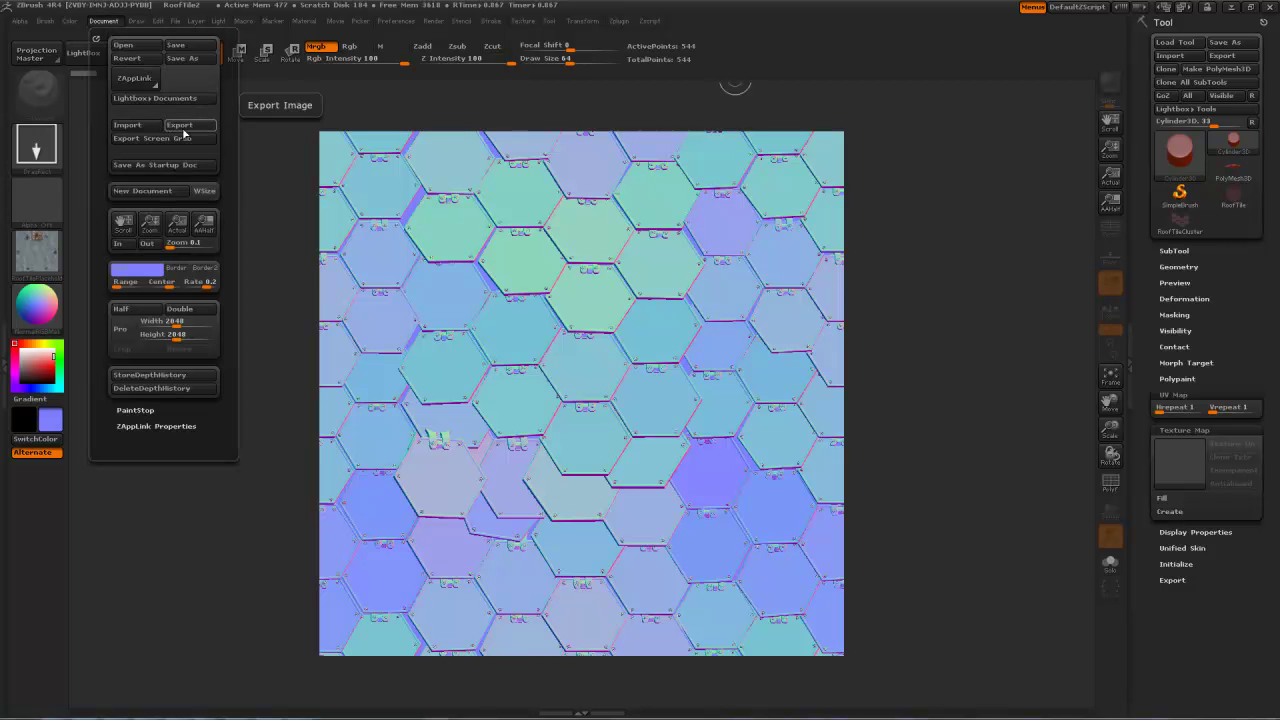
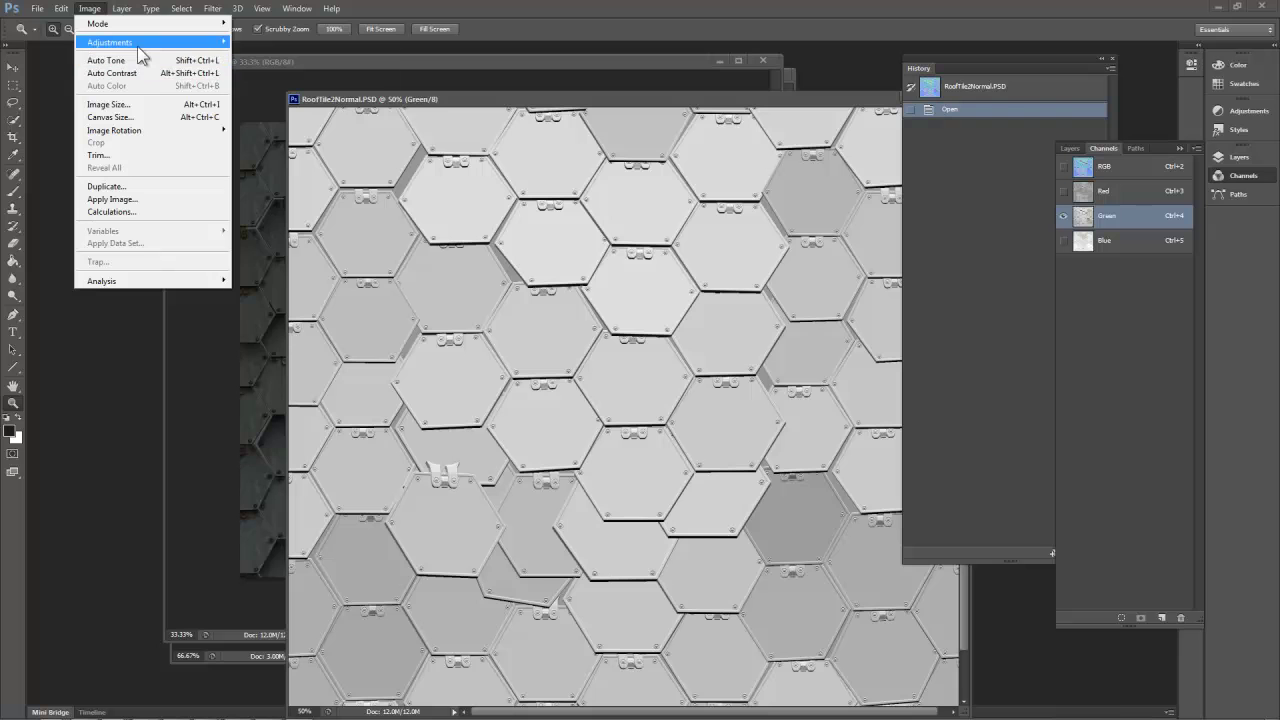
Step: Invert the green channel of RoofTile2Normal.PSD in Photoshop, inspect a tile bracket up close, and return to the RGB composite
click(284, 201)
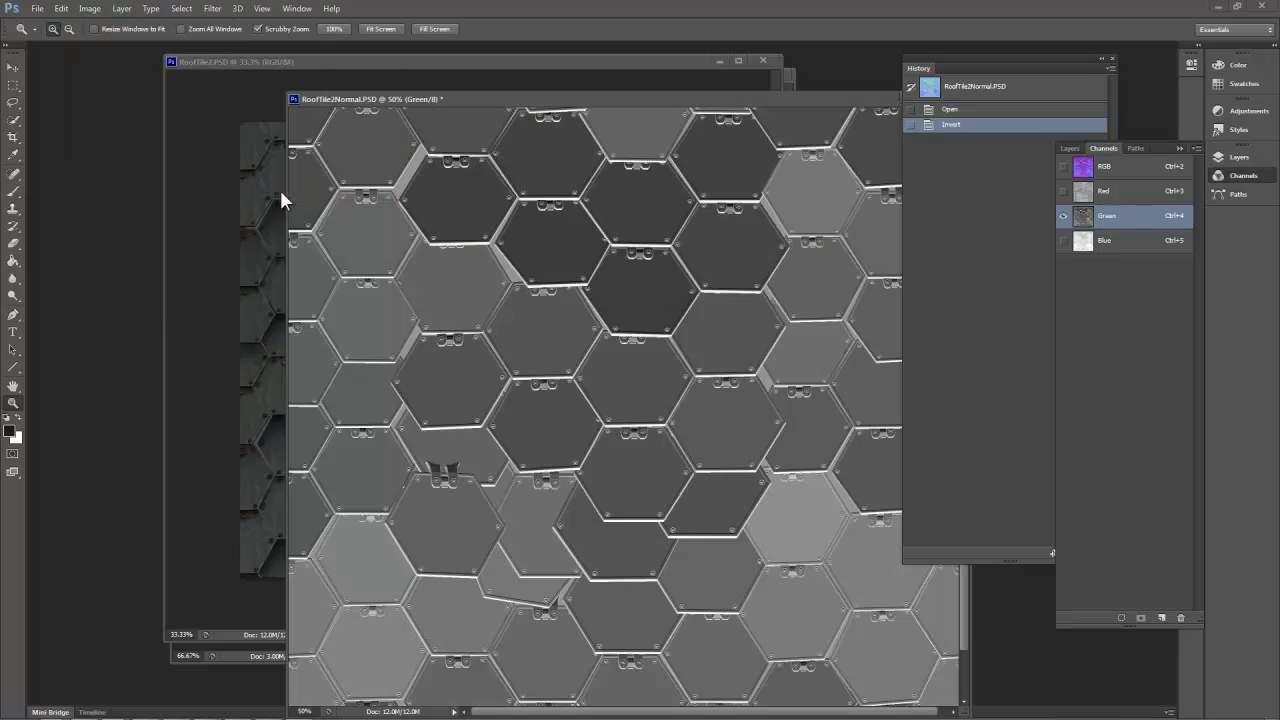
click(626, 445)
click(626, 445)
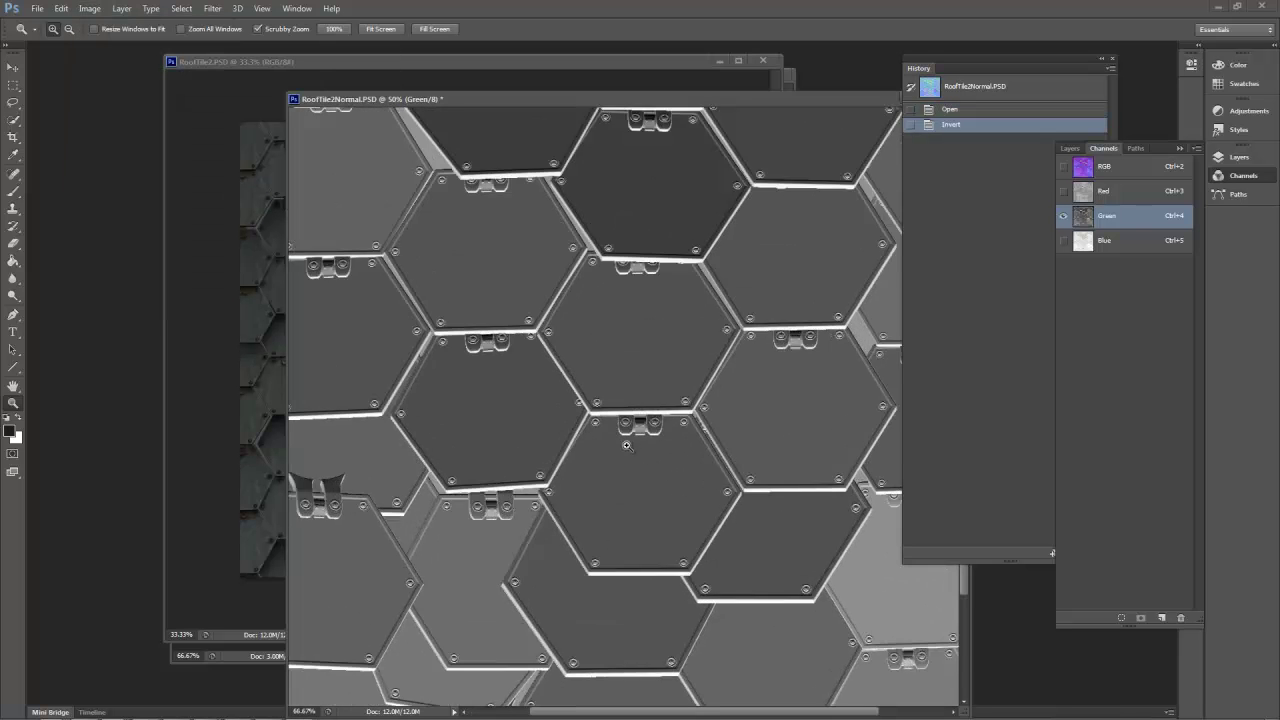
click(626, 445)
click(626, 445)
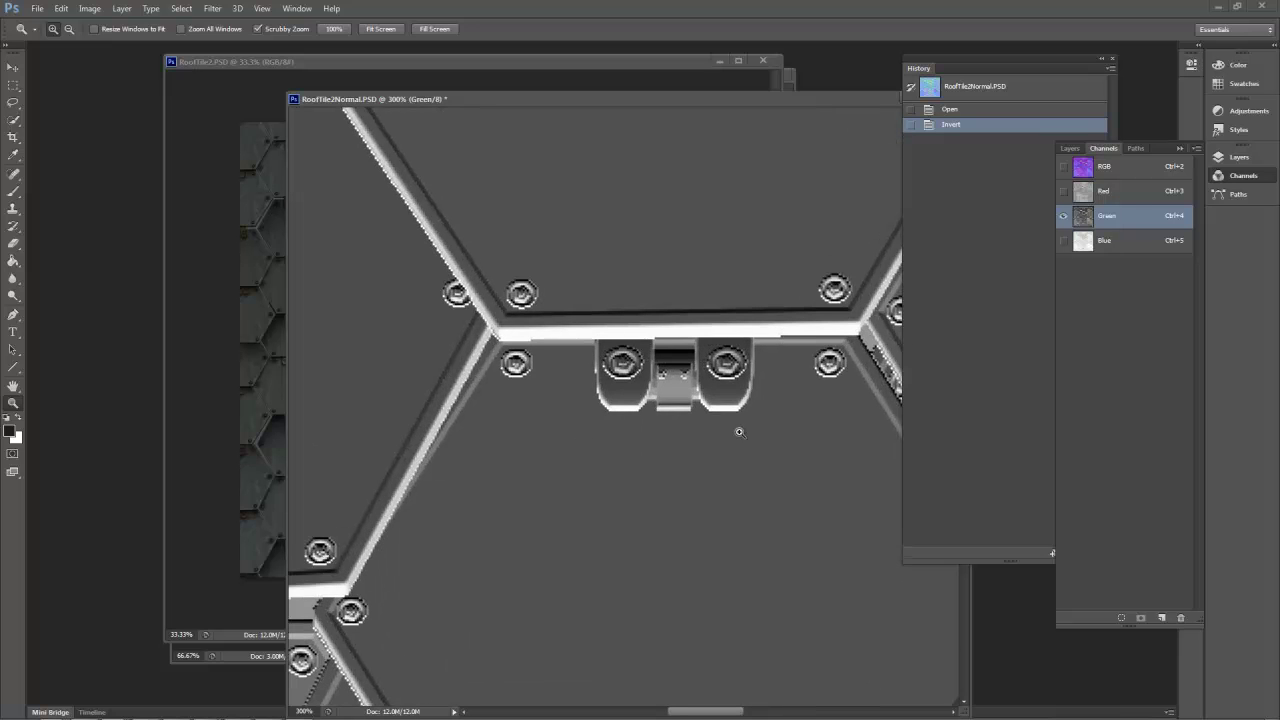
click(1063, 167)
Step: Switch to the Sandbox editor and move the light vertically along the brick wall to examine how bricknormalwrong.tif shades the bricks
key(alt+Tab)
drag(606, 160, 657, 242)
drag(607, 158, 619, 440)
right_drag(619, 440, 617, 475)
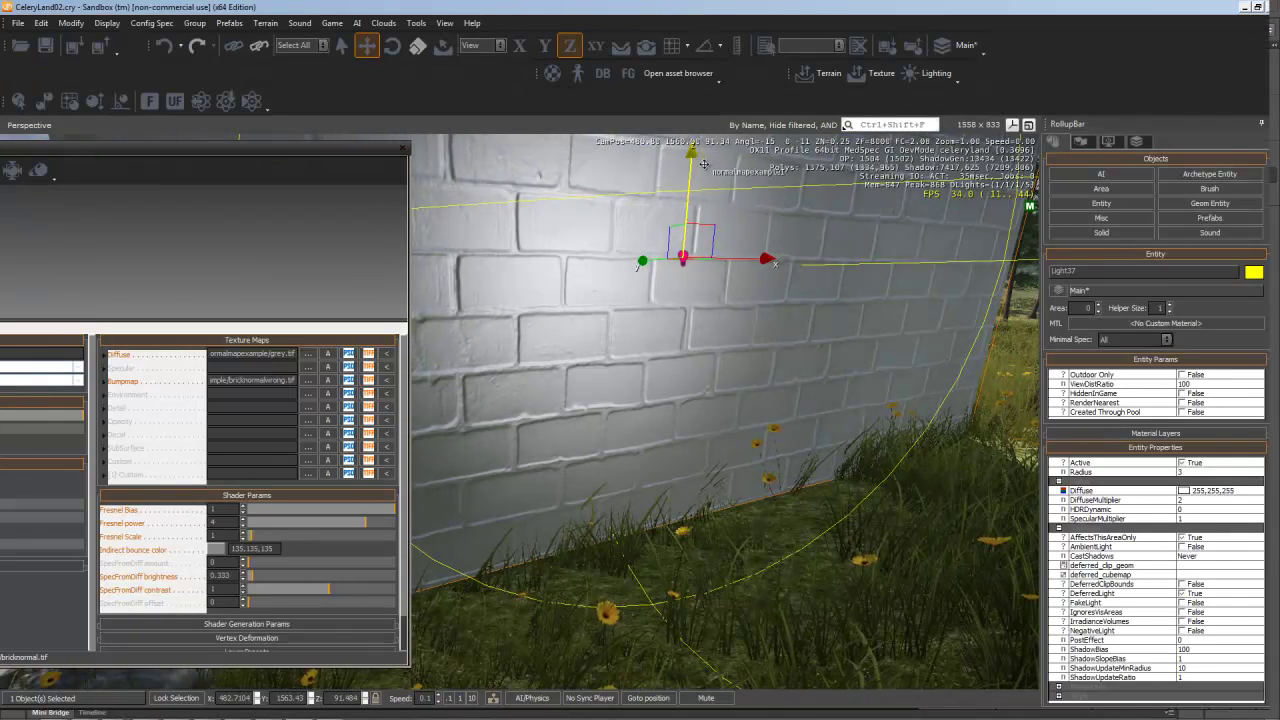
drag(688, 167, 709, 289)
right_drag(785, 292, 833, 419)
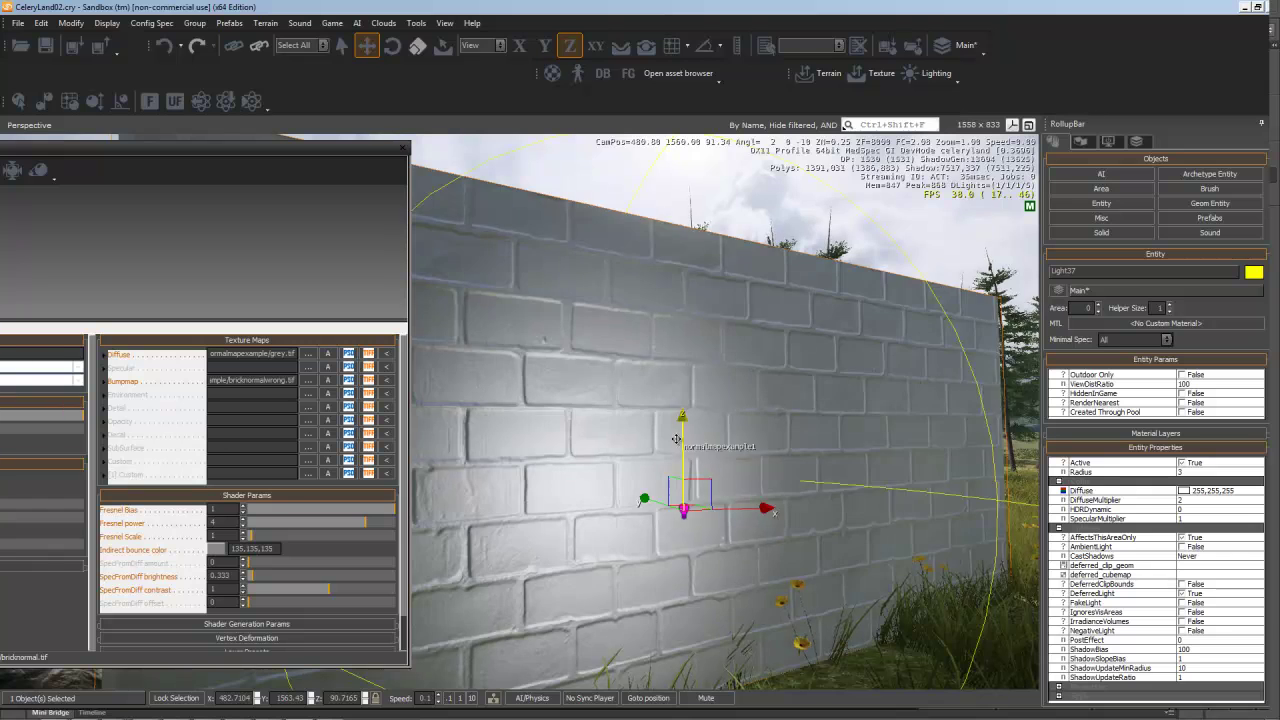
drag(682, 443, 673, 183)
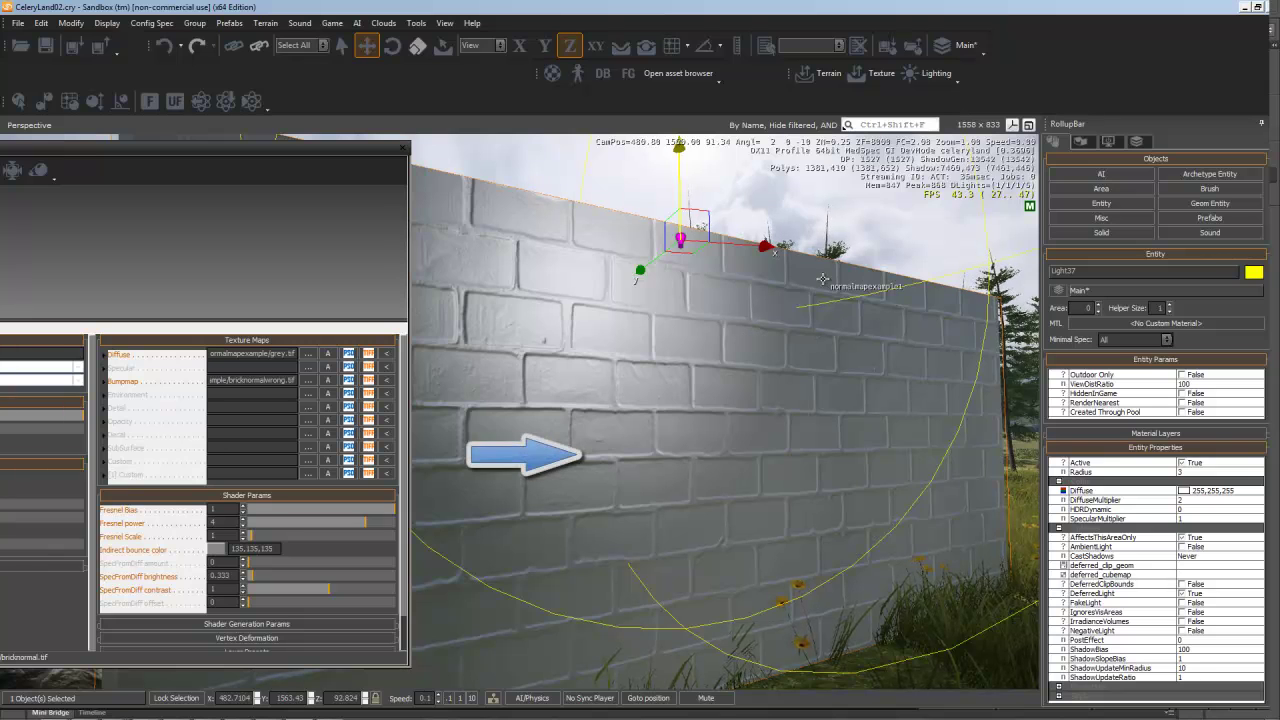
drag(580, 295, 582, 428)
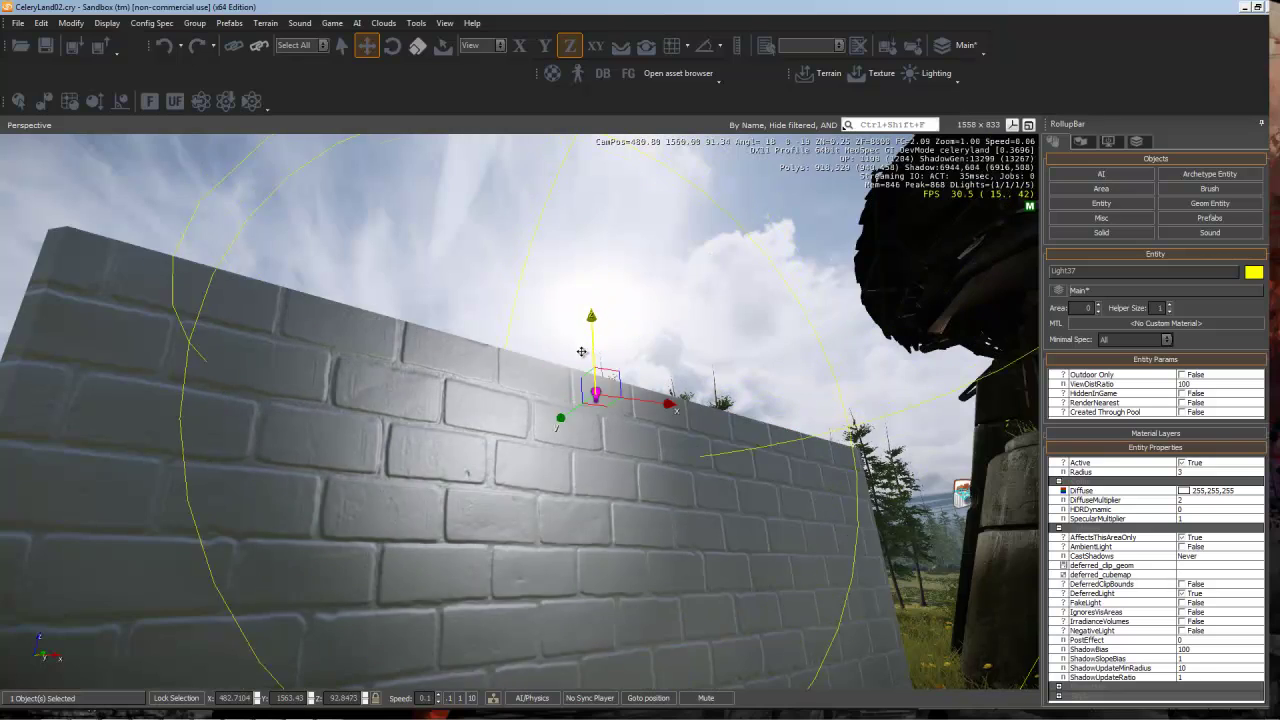
right_drag(582, 428, 586, 274)
drag(637, 178, 660, 100)
right_drag(660, 300, 660, 420)
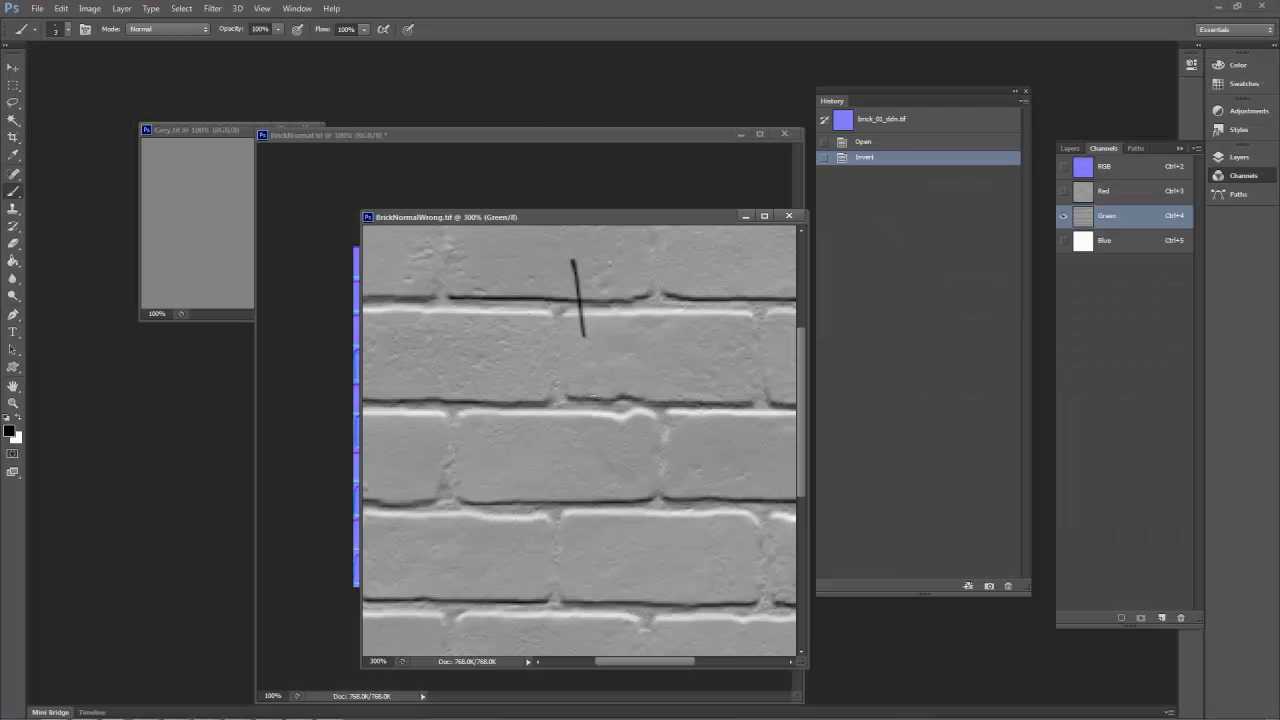
Step: Sketch the light direction in black over the bricks on the green channel of BrickNormalWrong.tif in Photoshop
drag(585, 336, 640, 430)
click(430, 336)
drag(400, 430, 530, 365)
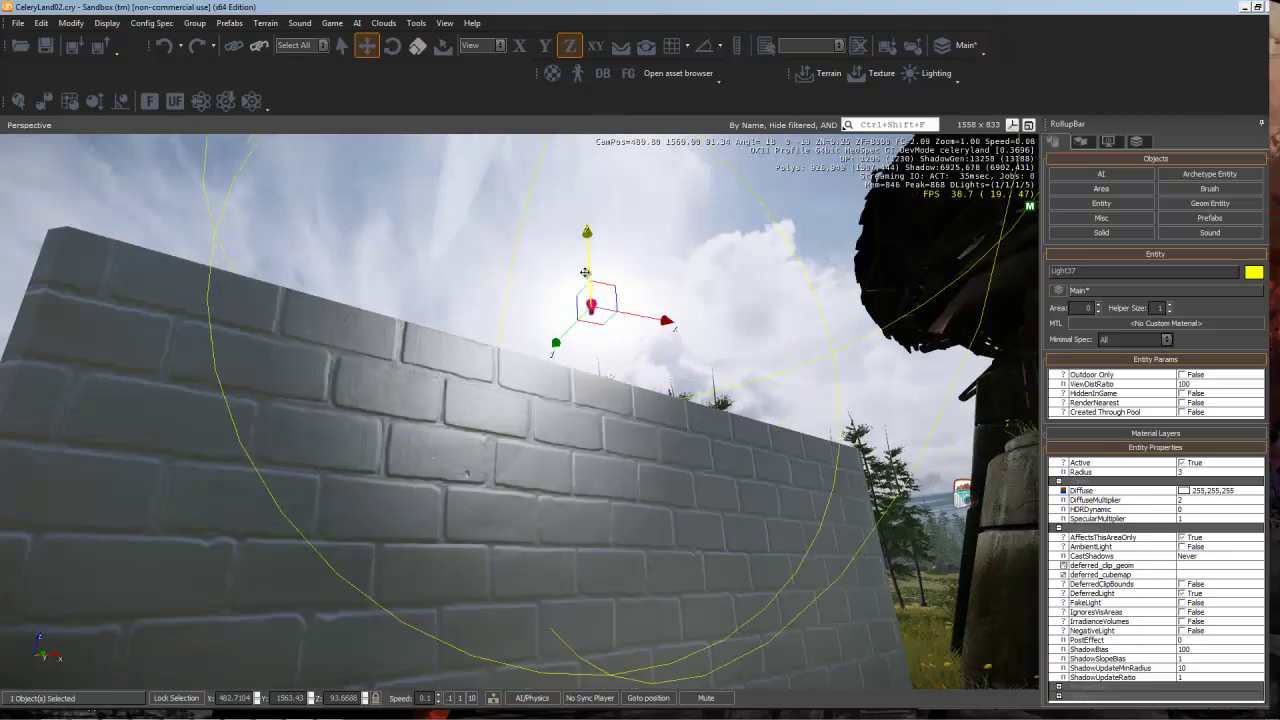
Step: Lower the light from above the brick wall in Sandbox to examine the highlights and shadows on the brick edges
drag(583, 331, 586, 408)
right_drag(586, 408, 563, 530)
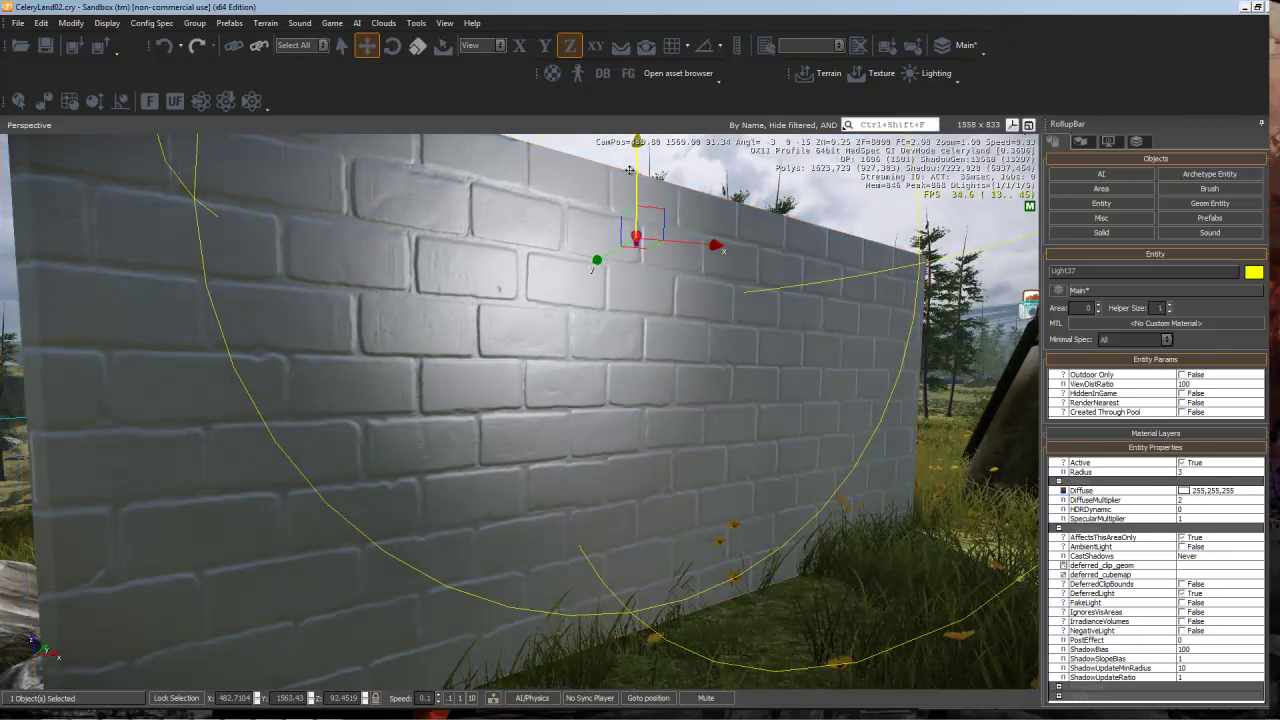
drag(636, 177, 630, 530)
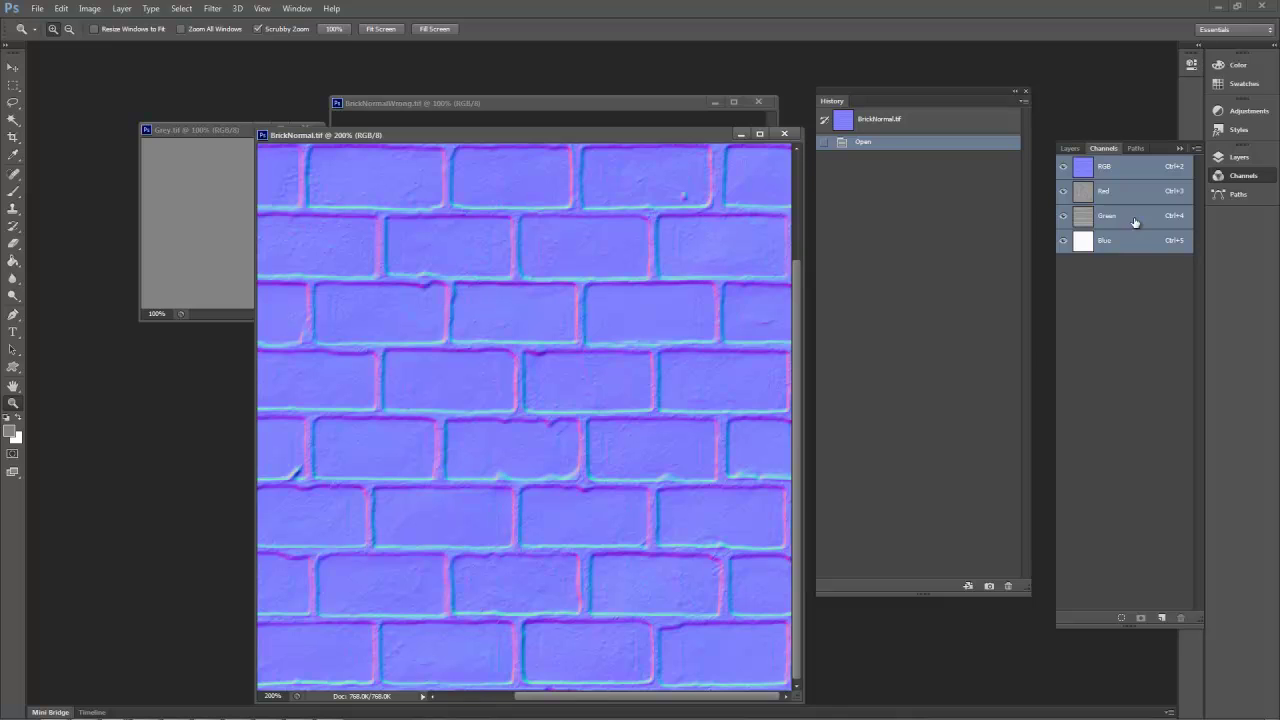
Step: Isolate the green channel of BrickNormal.tif in Photoshop and inspect the shading along the horizontal brick edges
click(1135, 219)
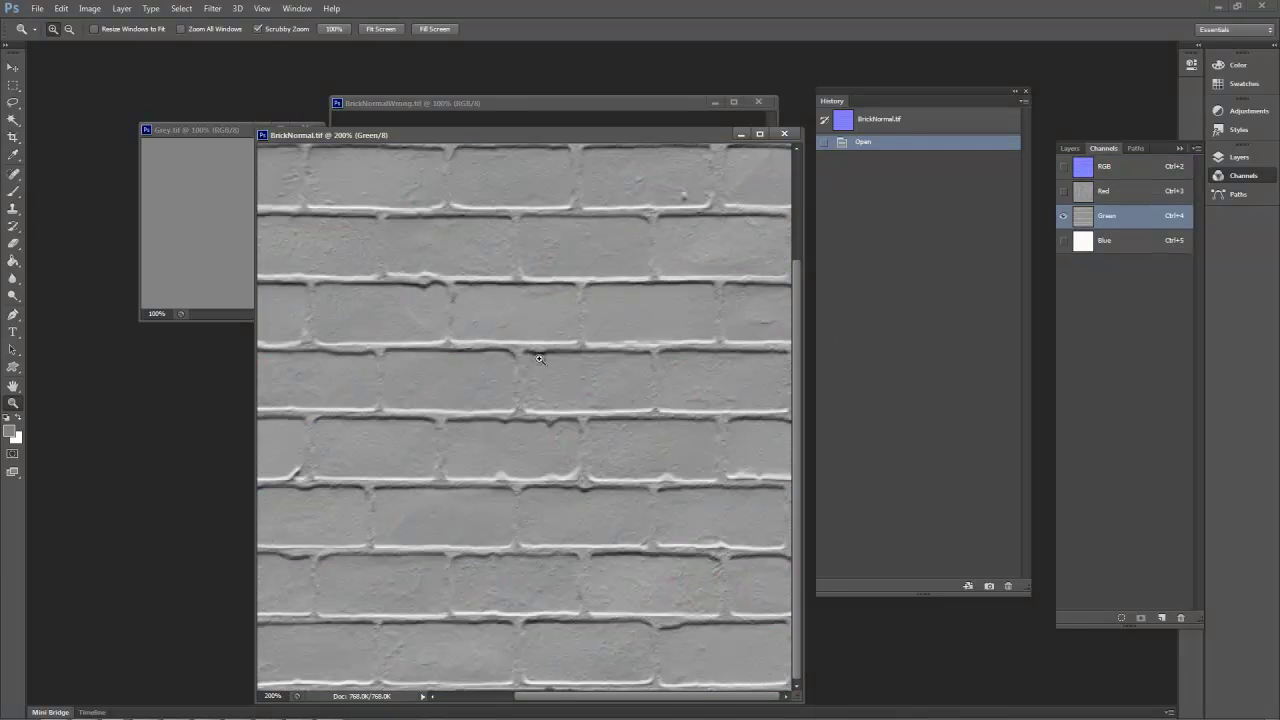
click(582, 408)
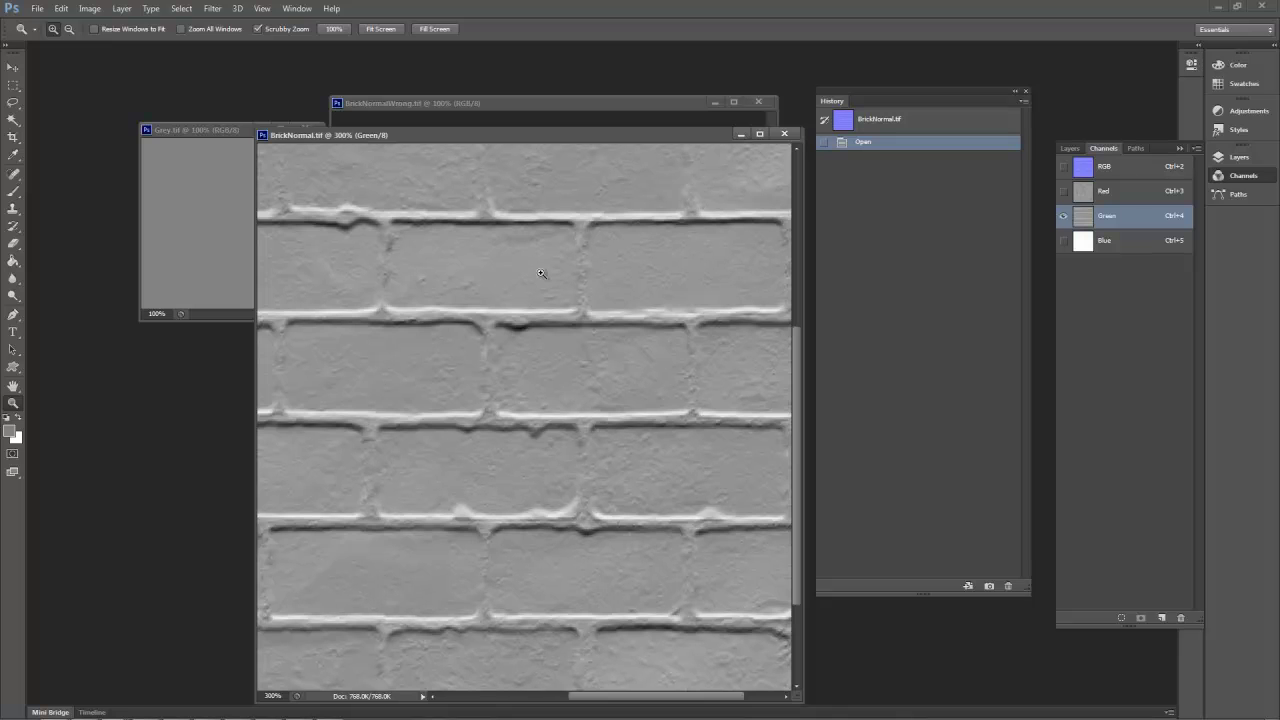
alt+click(479, 528)
Step: Draw a sun near the base of the green channel with an upward arrow, using a thin black brush
click(9, 431)
click(468, 358)
click(775, 181)
key(b)
key(bracketleft)
key(bracketleft)
key(bracketleft)
key(bracketleft)
key(bracketleft)
key(bracketleft)
key(bracketleft)
key(bracketleft)
key(bracketleft)
key(bracketleft)
key(bracketleft)
key(bracketleft)
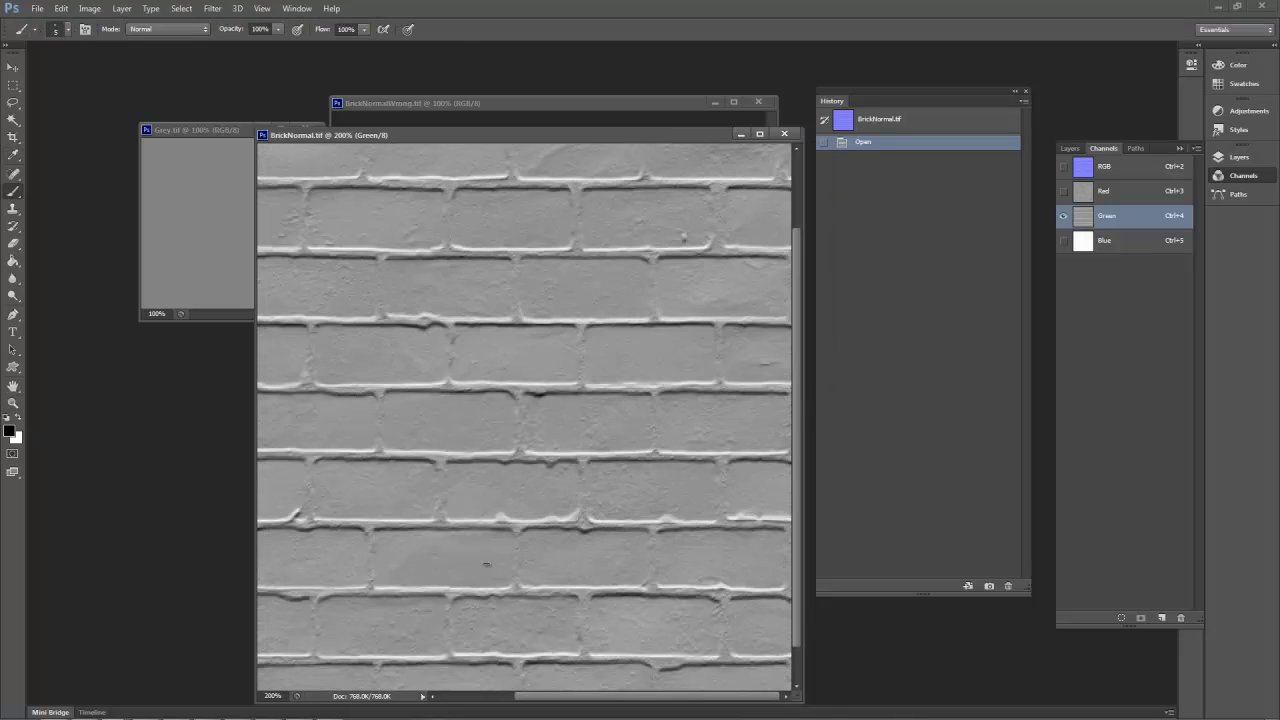
drag(491, 567, 530, 445)
drag(480, 640, 545, 660)
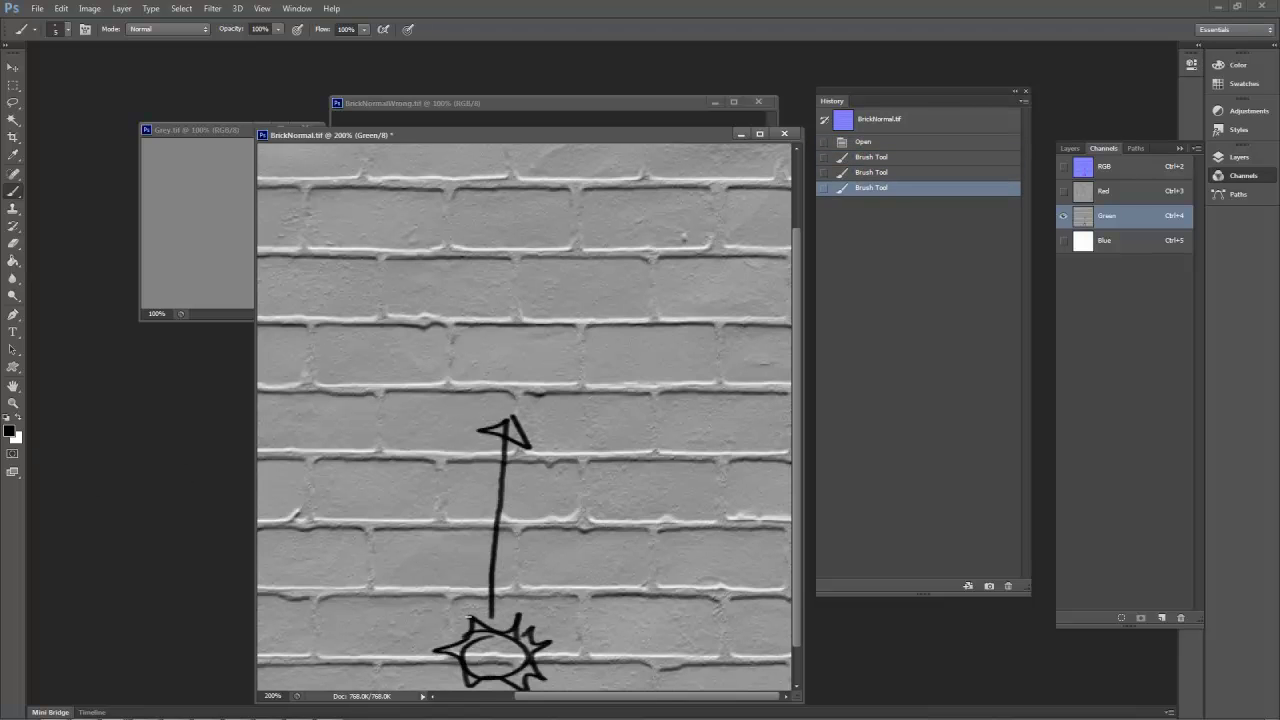
Step: Draw a sun near the right edge of the BrickNormal.tif red channel with a line running left from it
click(1091, 193)
drag(740, 360, 714, 326)
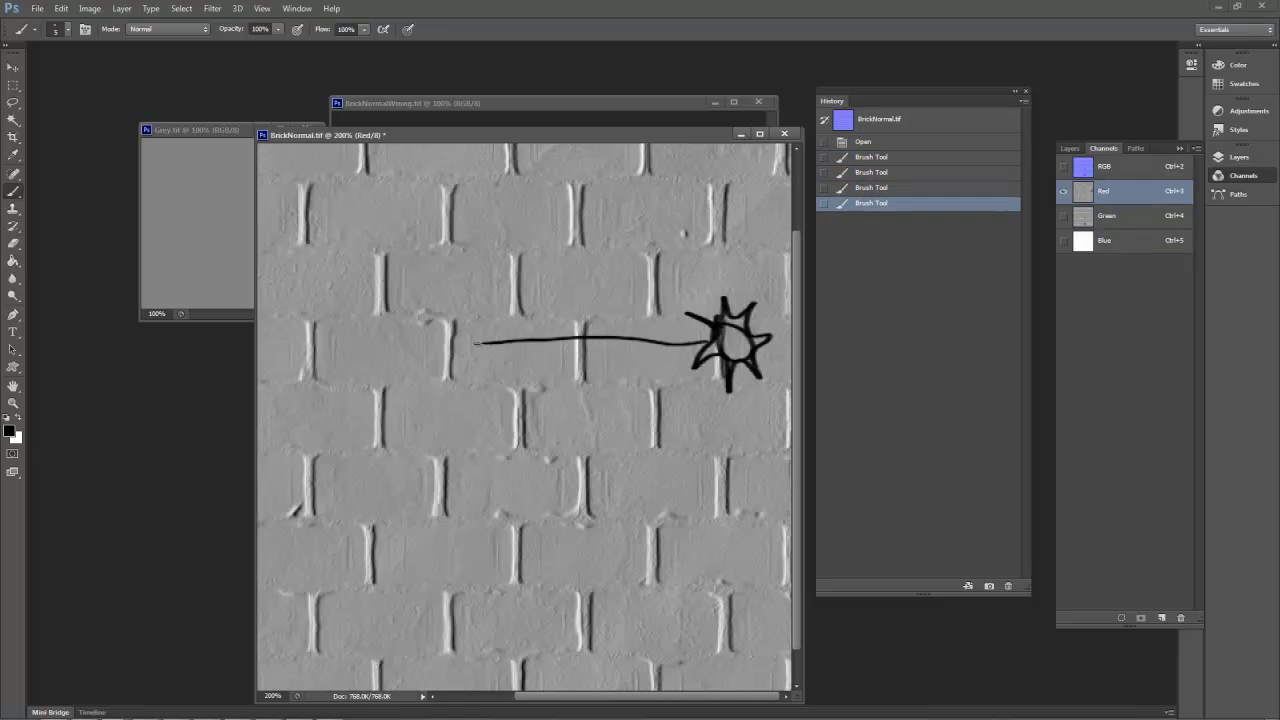